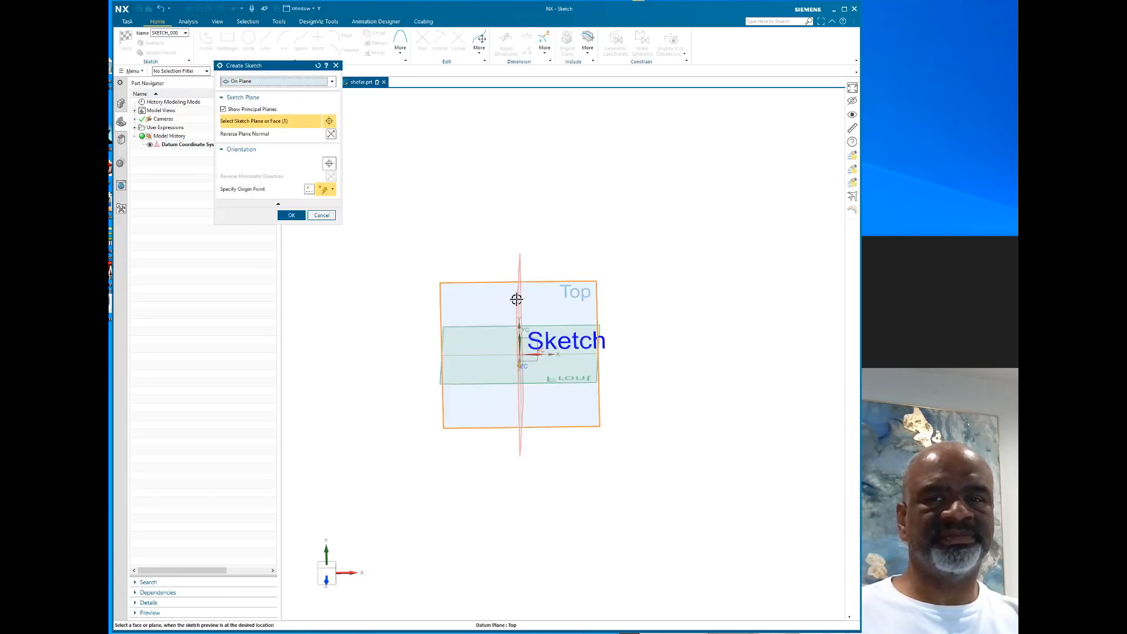
Create a sketch on the Top plane and draw a horizontal line about 6.05 in long from the sketch origin along the X axis
left_click(290, 215)
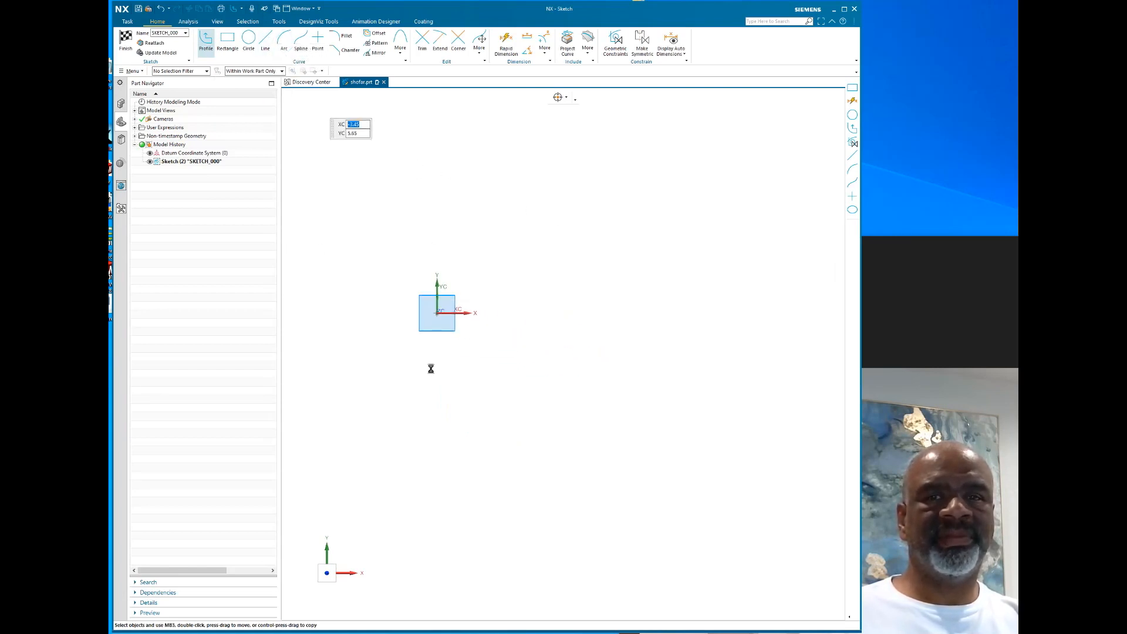
left_click(437, 312)
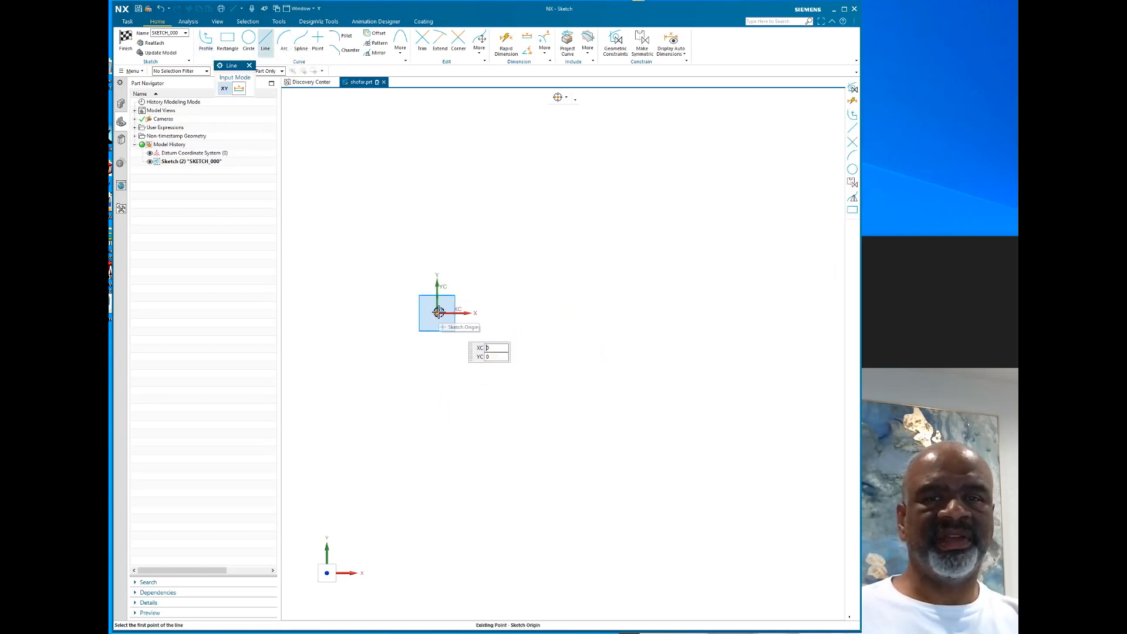
left_click(677, 313)
key("Escape")
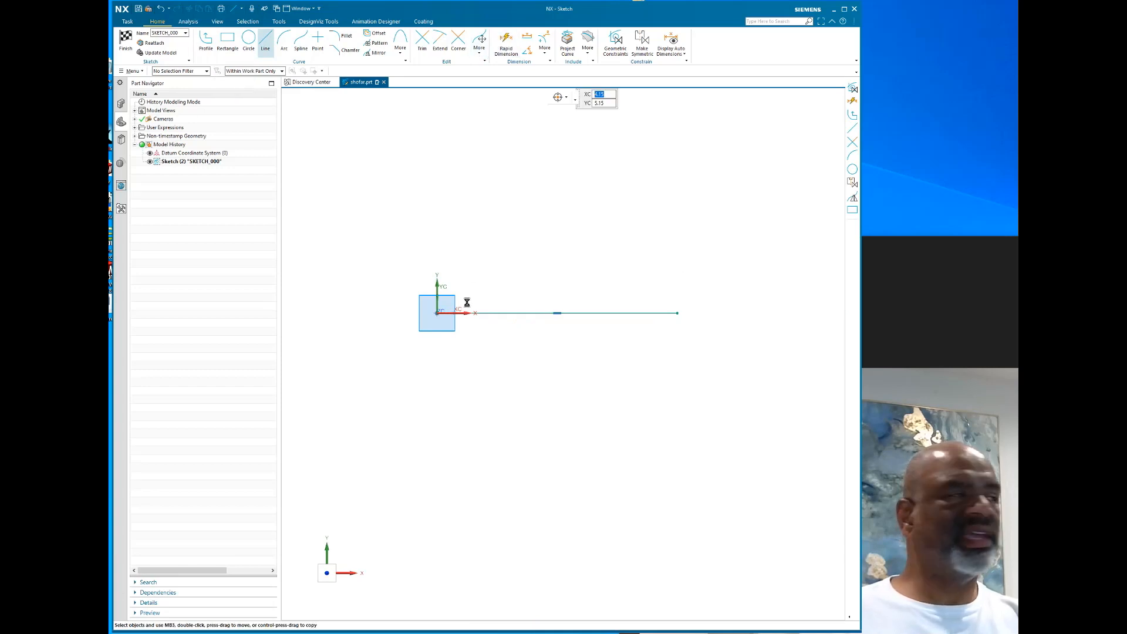
Dimension the line's length below it and try to set the value to the expression l1
key("d")
left_click(506, 308)
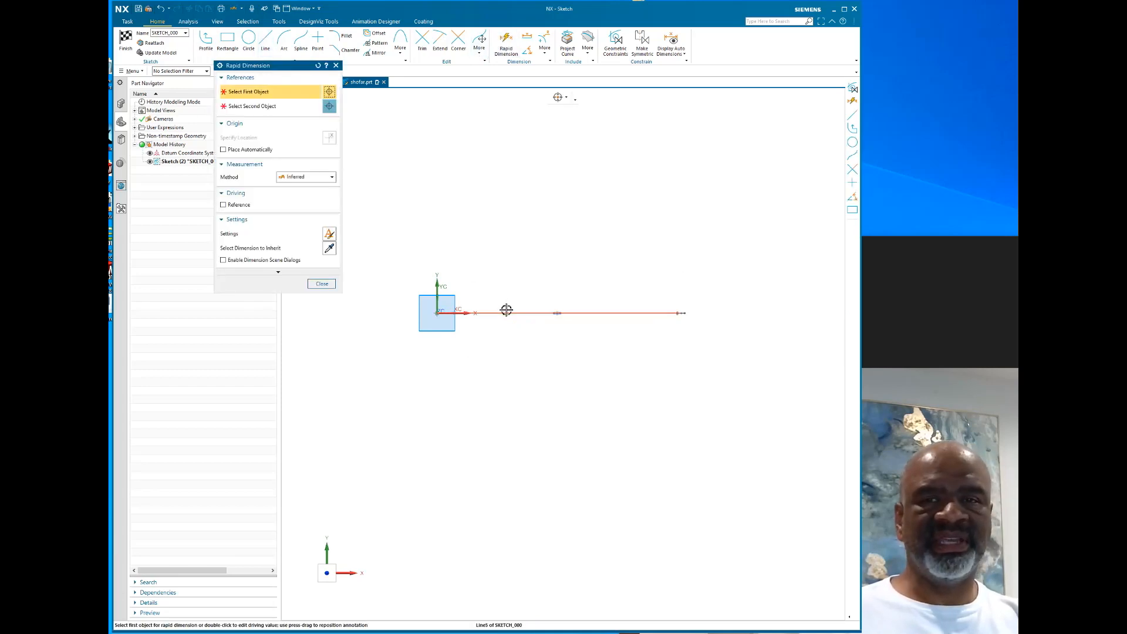
left_click(519, 379)
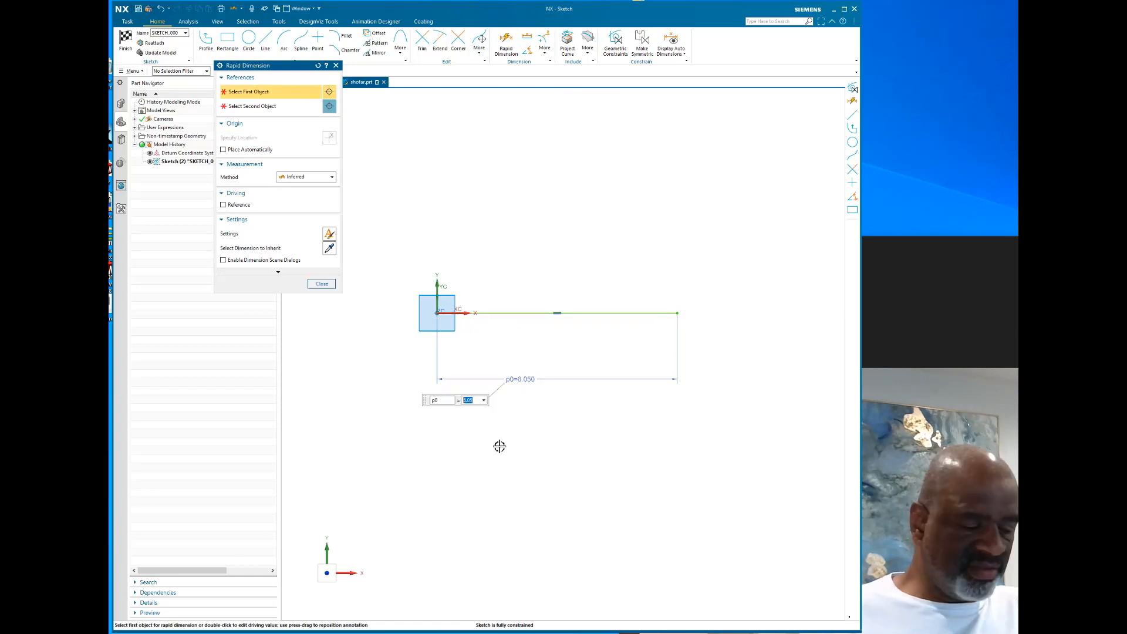
type("l1")
key("Return")
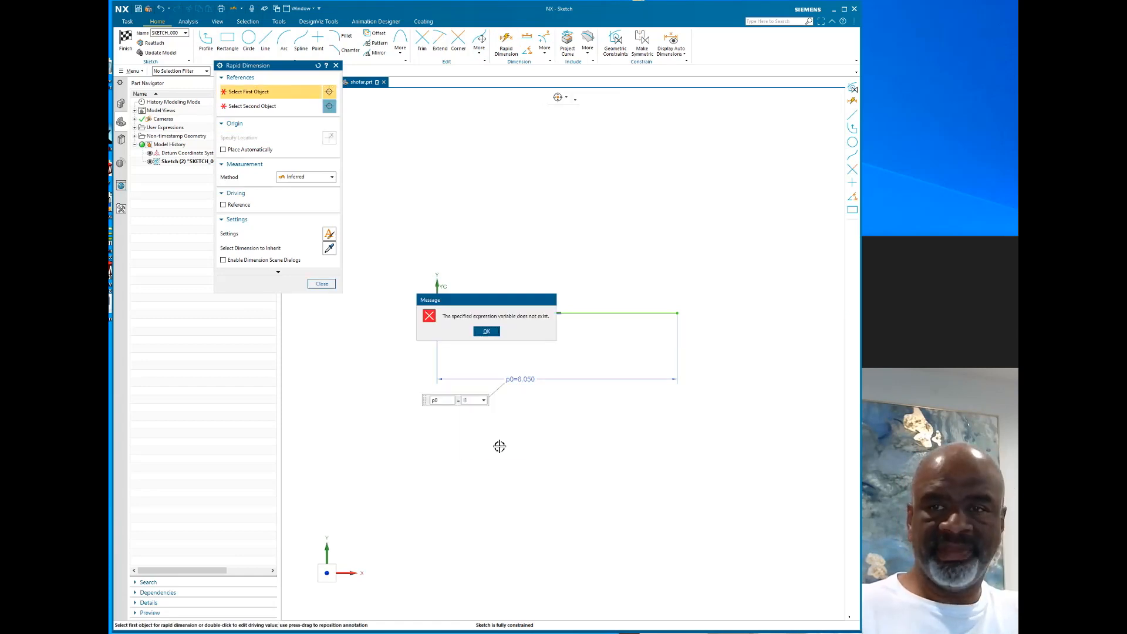
left_click(490, 330)
key("Return")
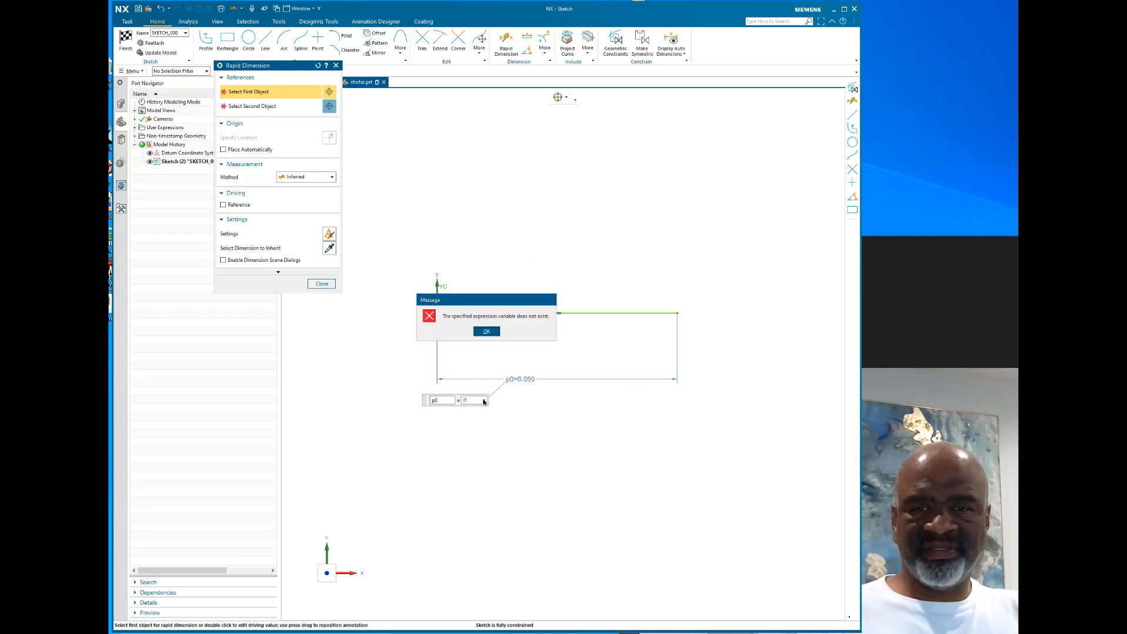
left_click(486, 332)
key("Escape")
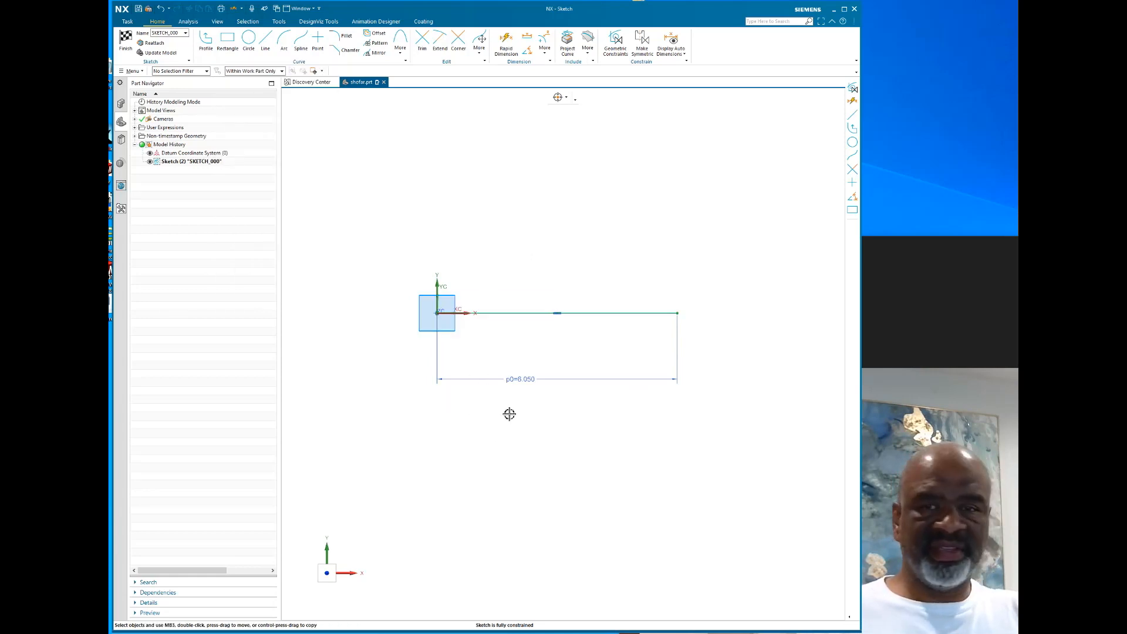
Set the formula of the line's length dimension p0 to 36 in and finish the sketch
left_click(528, 379)
left_click(468, 374)
left_click(491, 395)
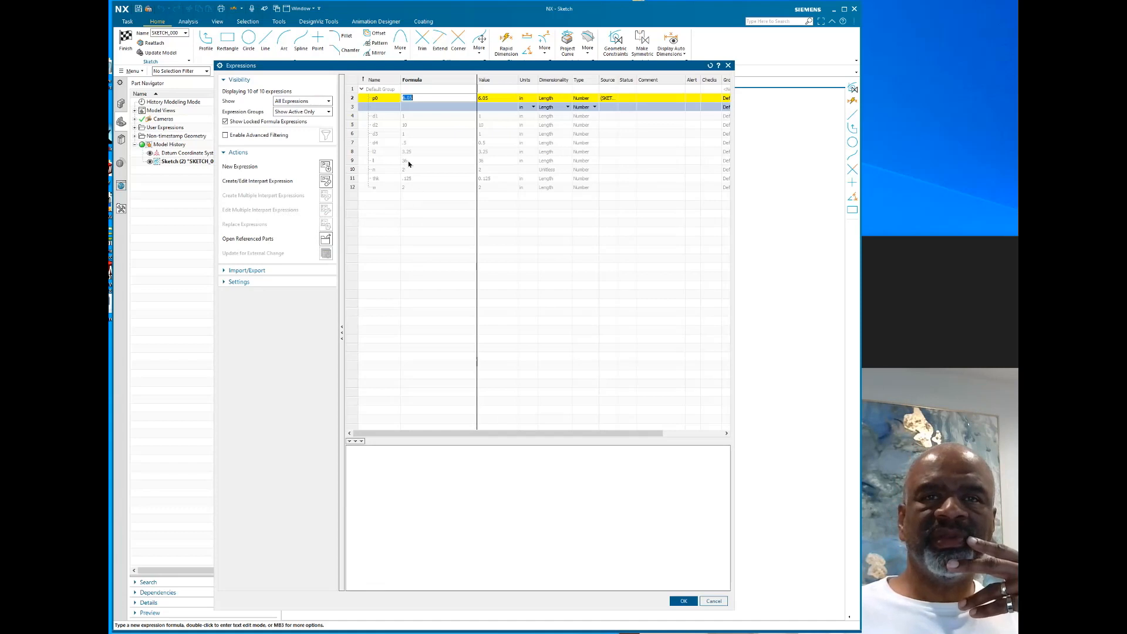
type("36")
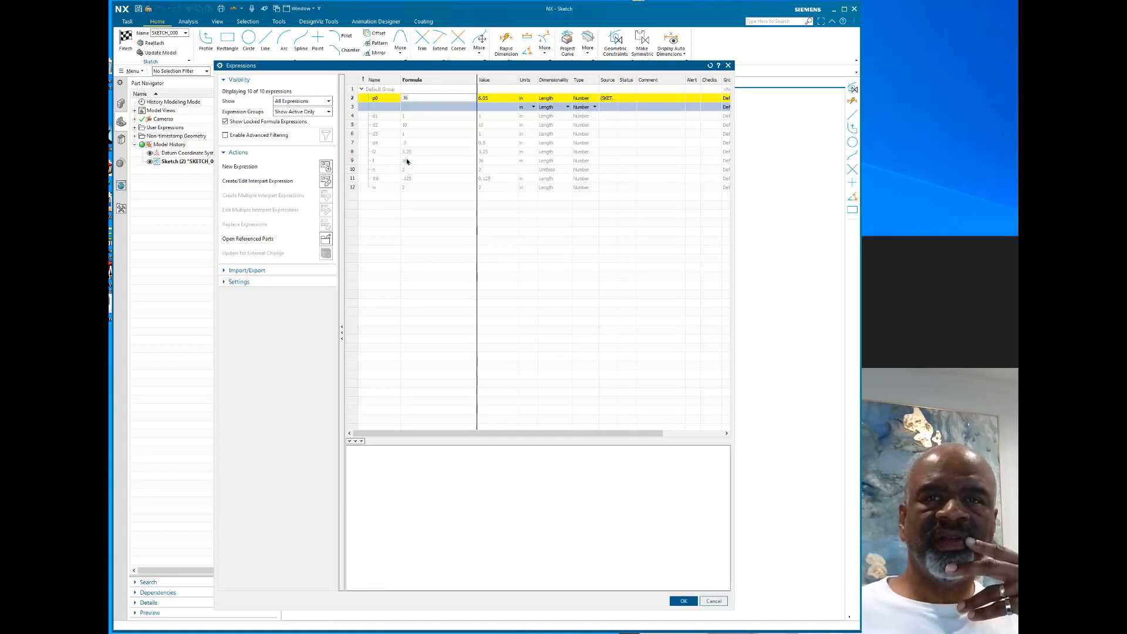
left_click(683, 601)
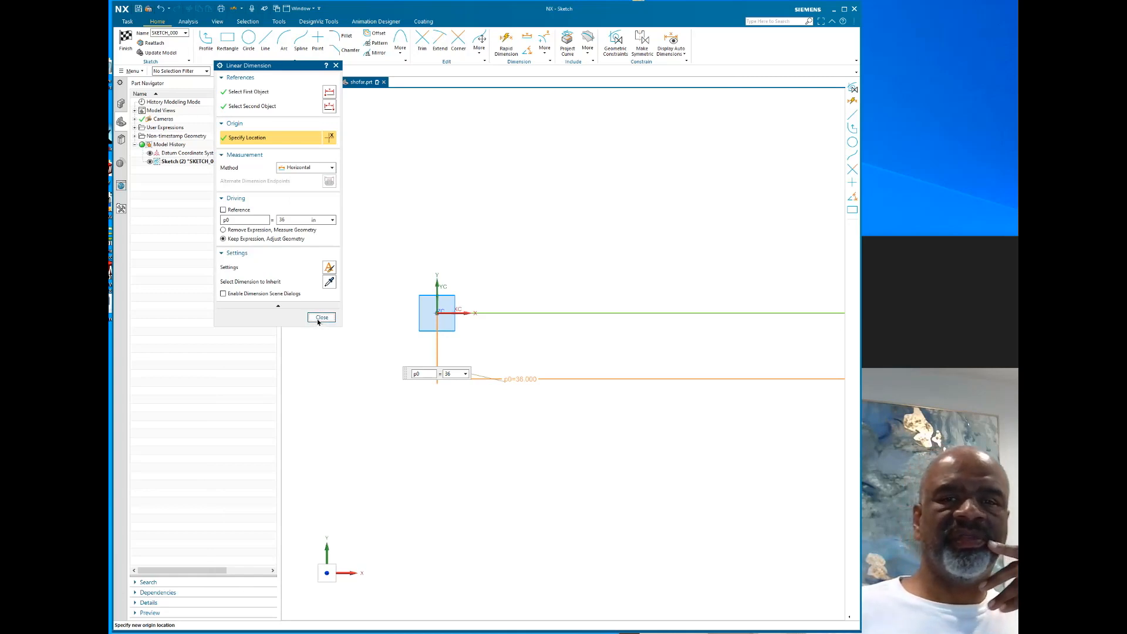
left_click(322, 317)
right_click(543, 191)
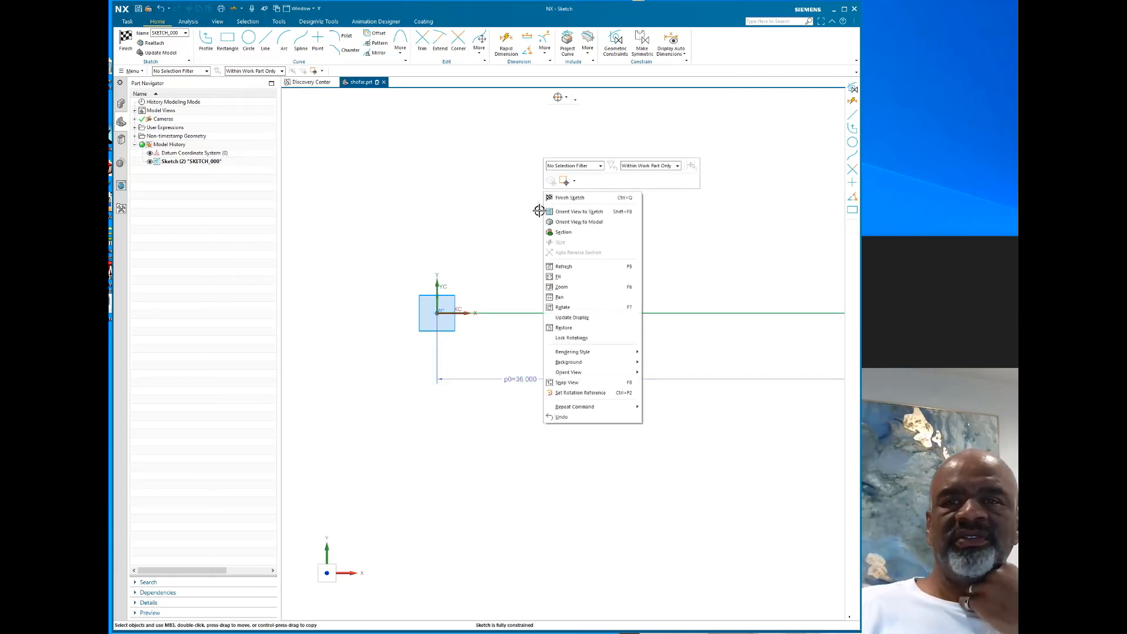
left_click(562, 277)
scroll(499, 258, "down", 2)
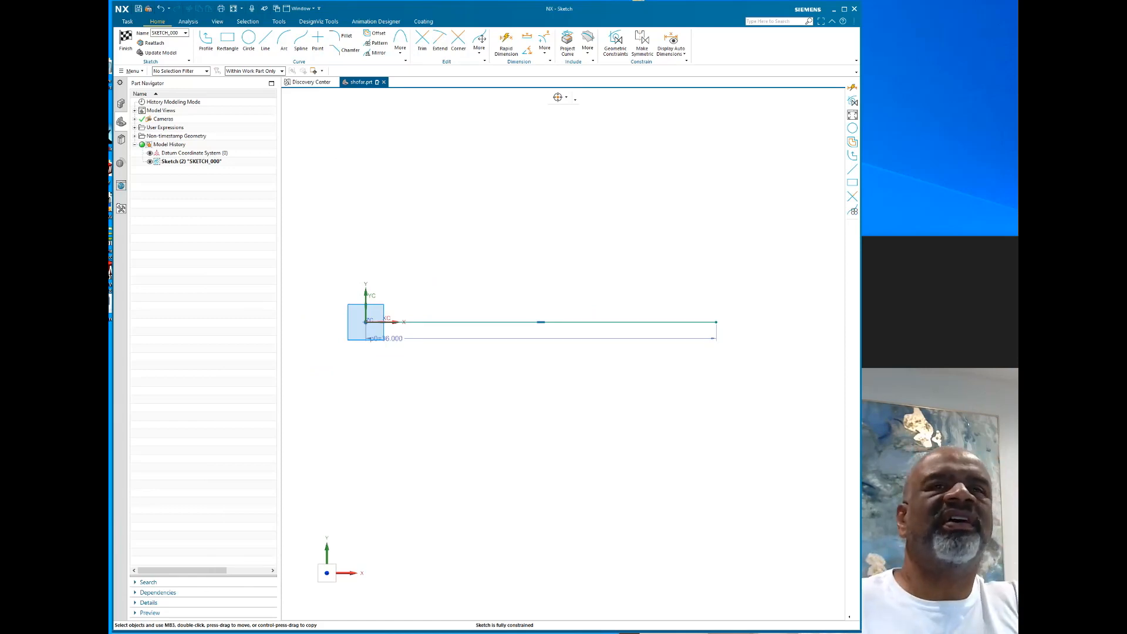
left_click(125, 41)
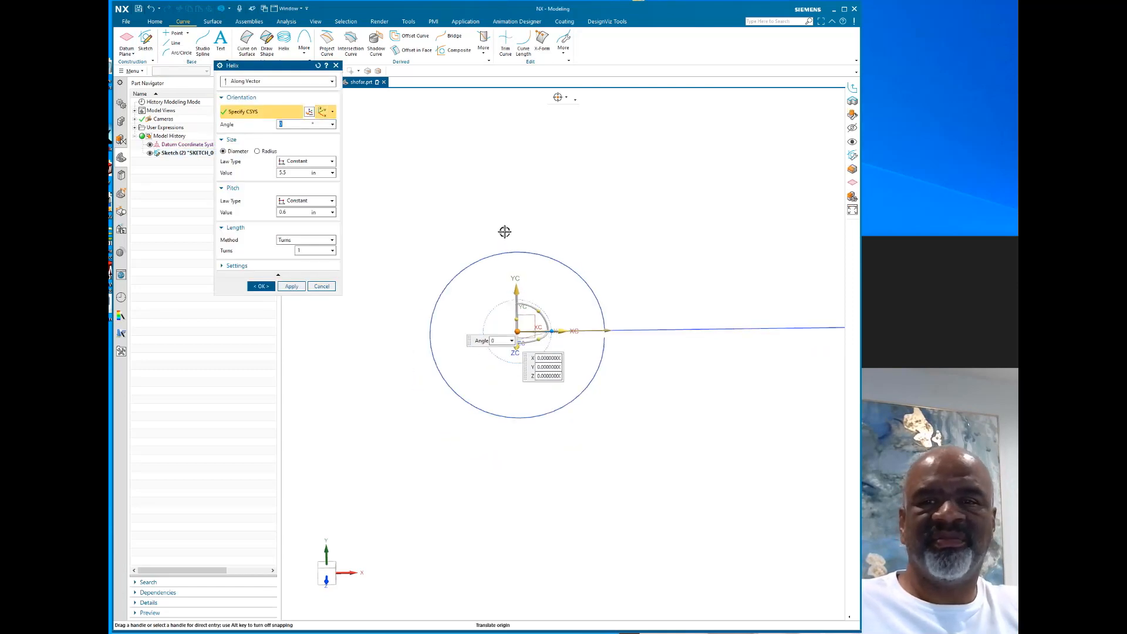
Set the helix type to Along Spine and use the sketched line as its spine curve
middle_click_drag(559, 216, 493, 246, "shift")
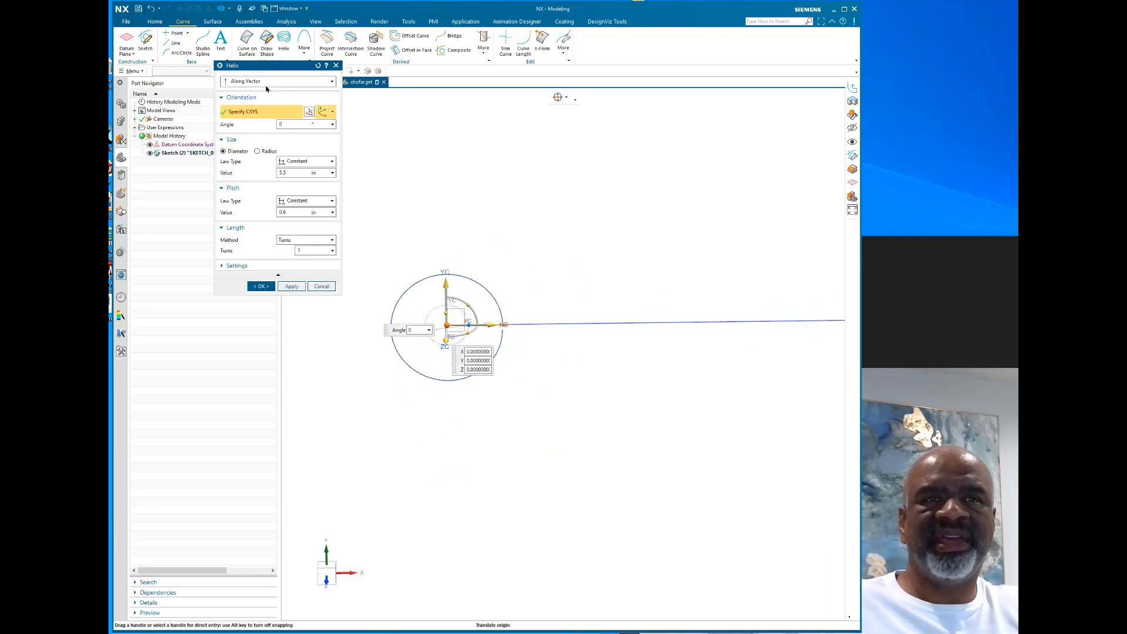
left_click(265, 82)
left_click(243, 101)
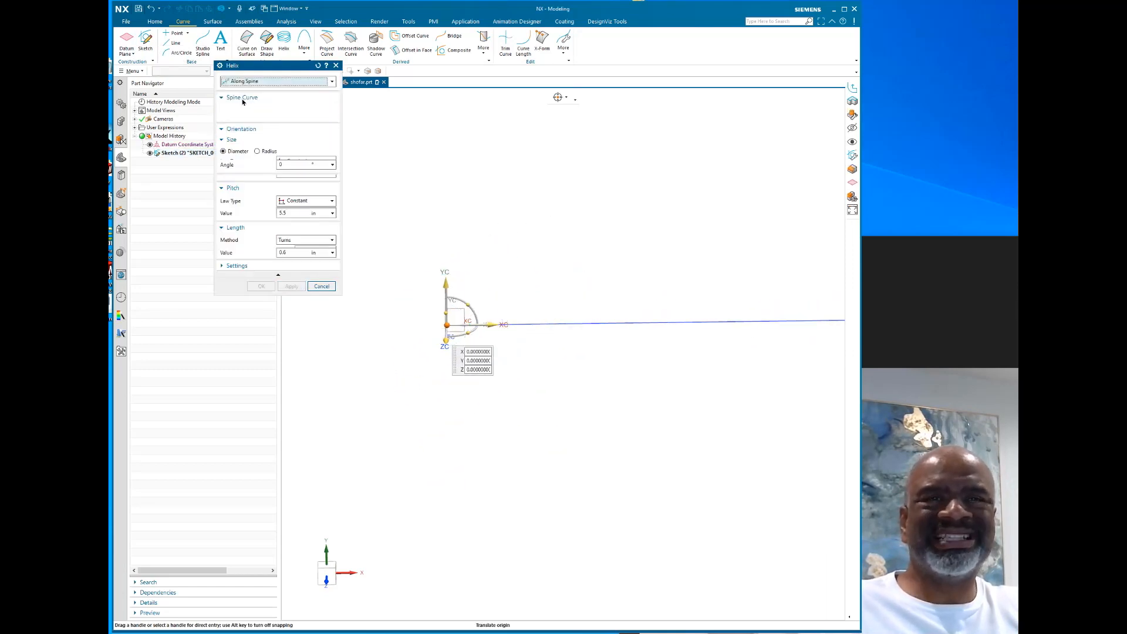
left_click(533, 326)
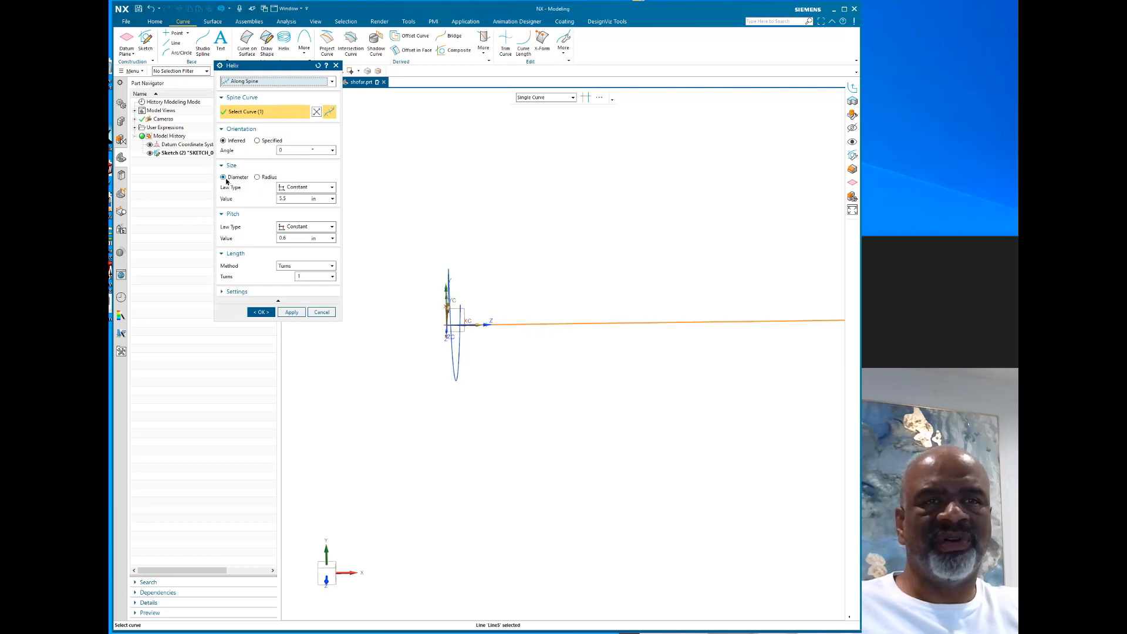
Give the helix diameter a Linear law with start value d1 and end value d2
left_click(310, 189)
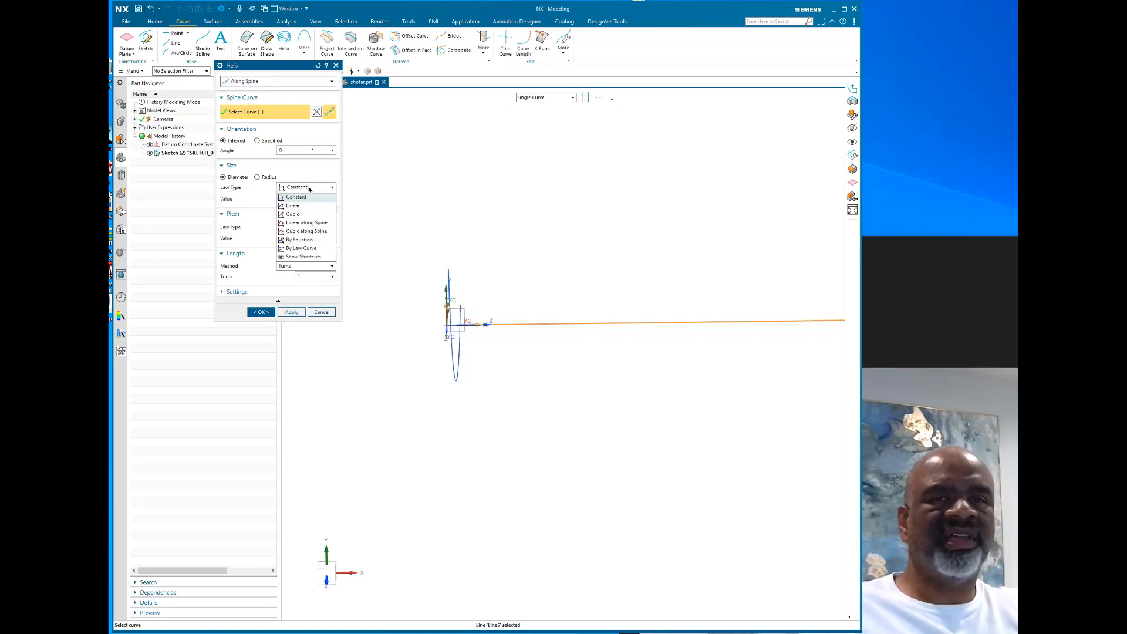
left_click(294, 205)
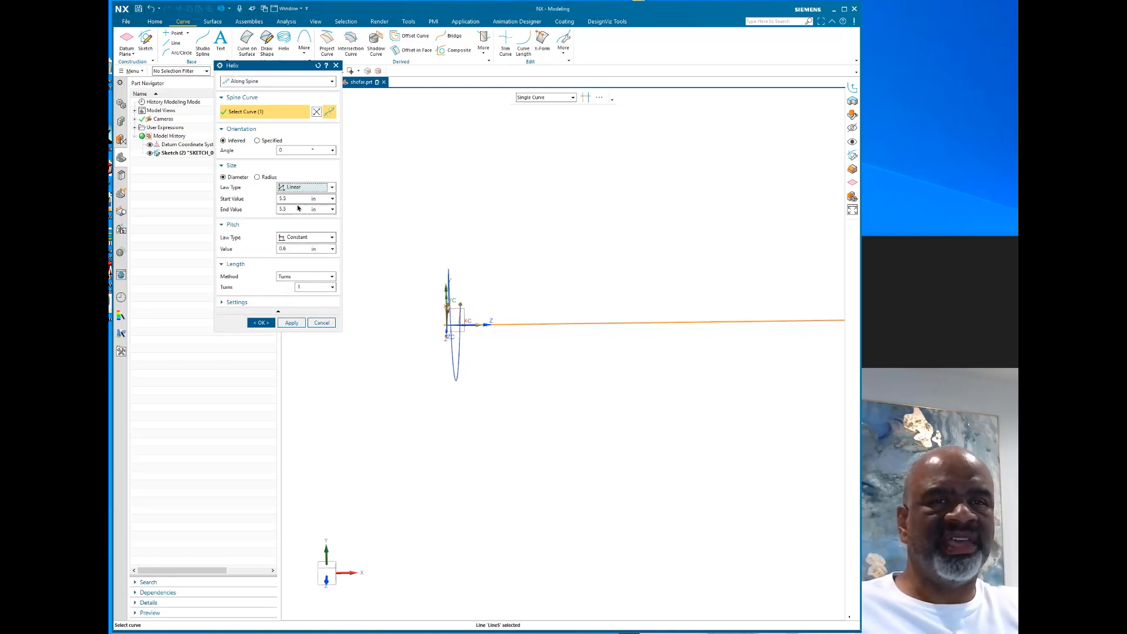
left_click(294, 199)
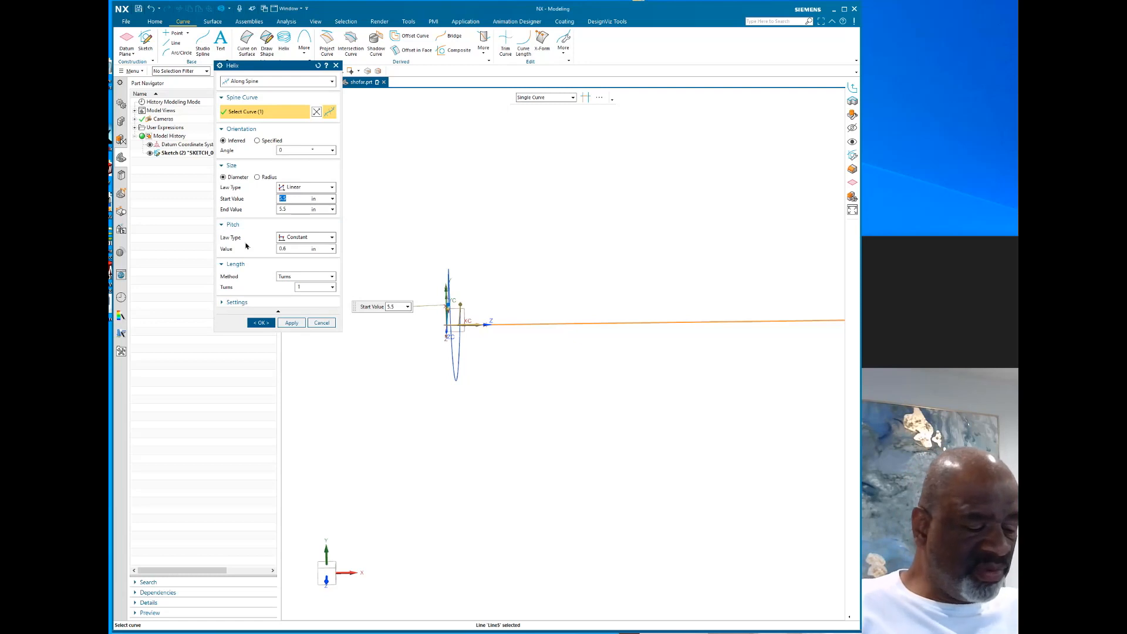
type("d1")
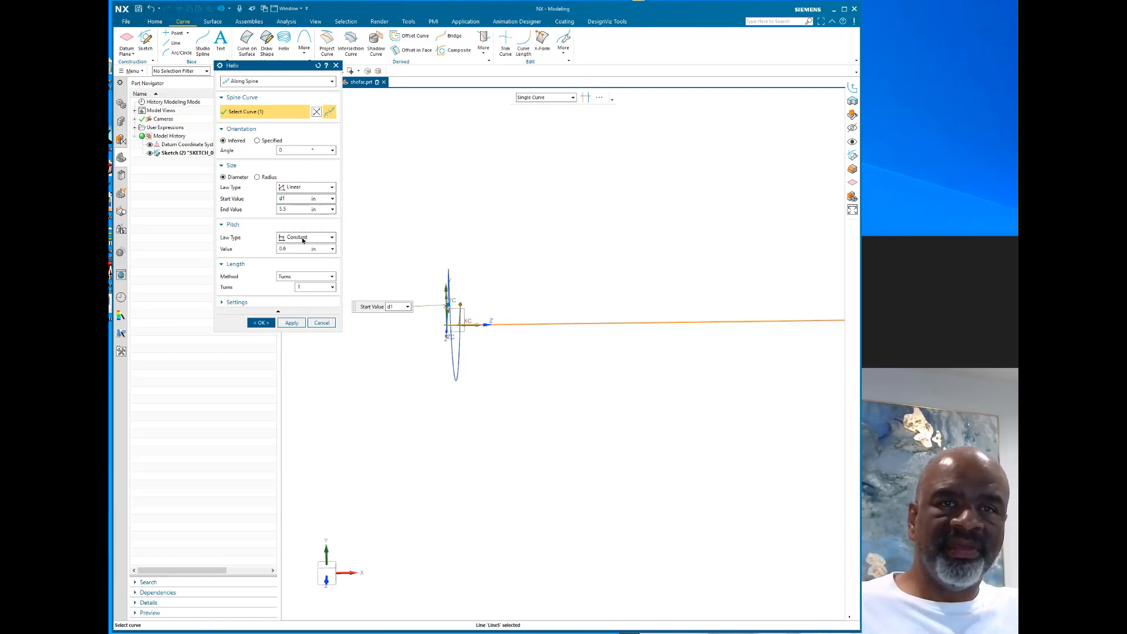
left_click(290, 209)
type("d2")
key("Return")
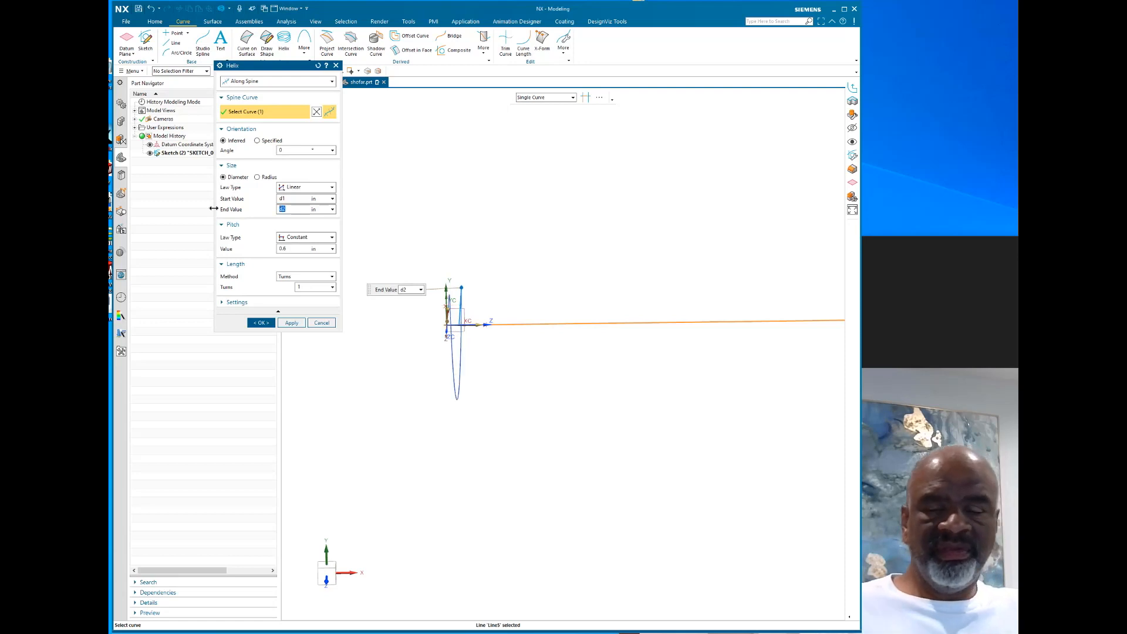
Set the constant helix pitch to the expression ll/n
left_click(287, 249)
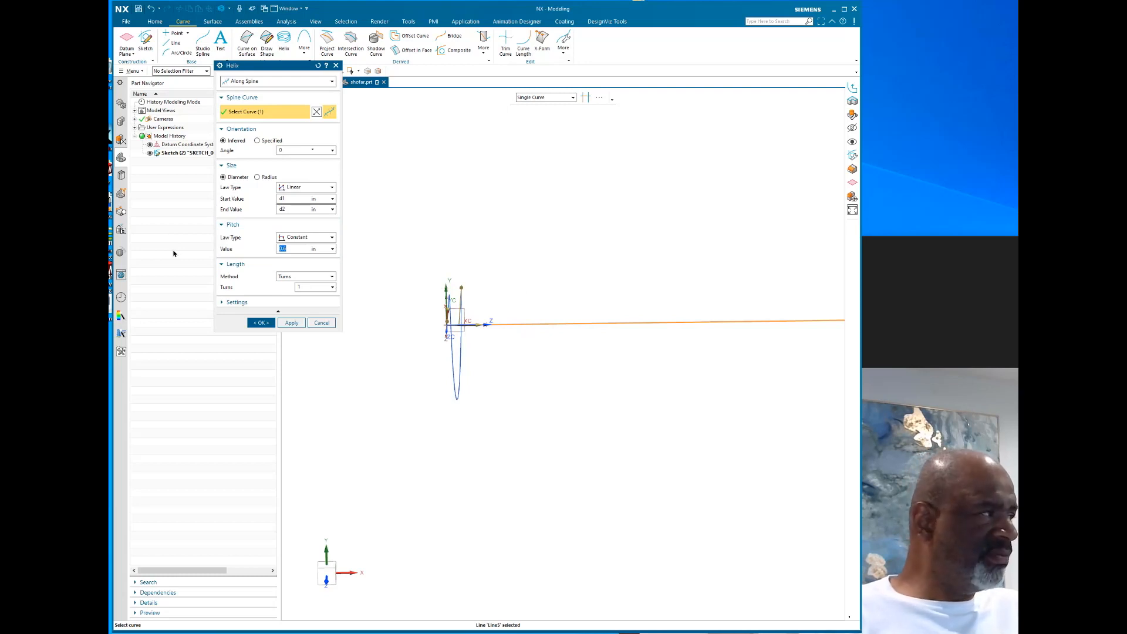
type("1")
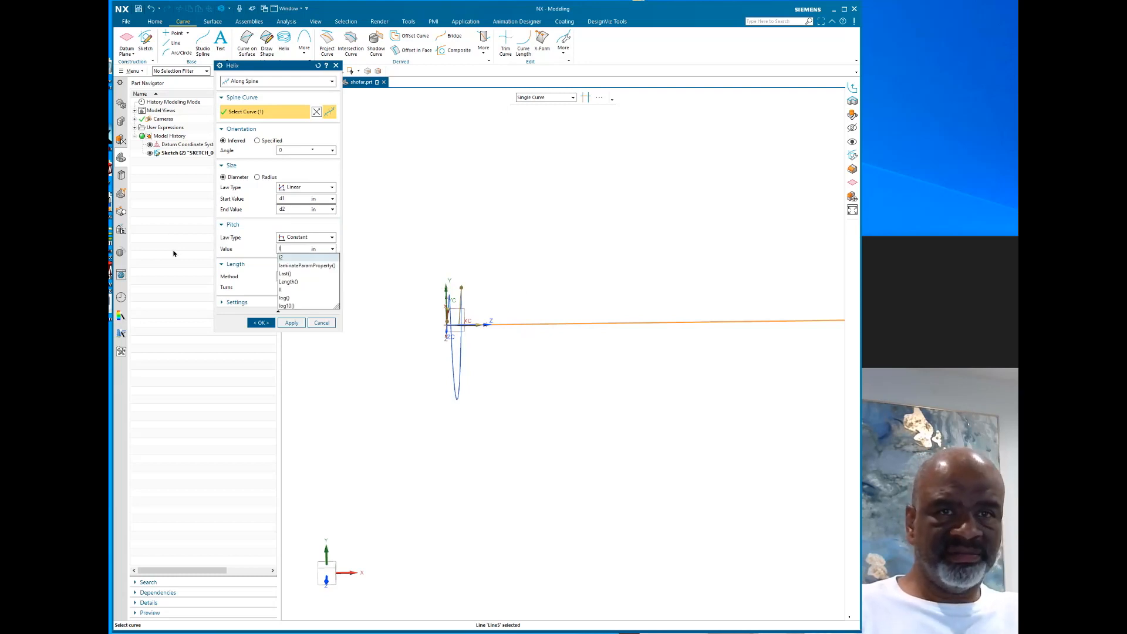
type("l/")
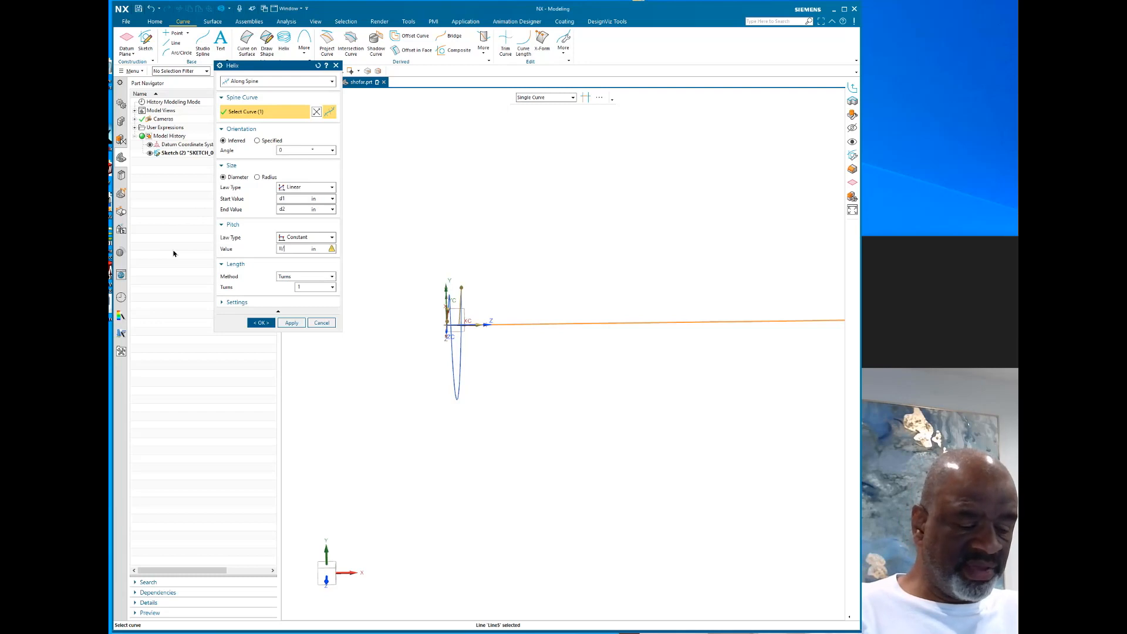
type("n")
key("Return")
key("Return")
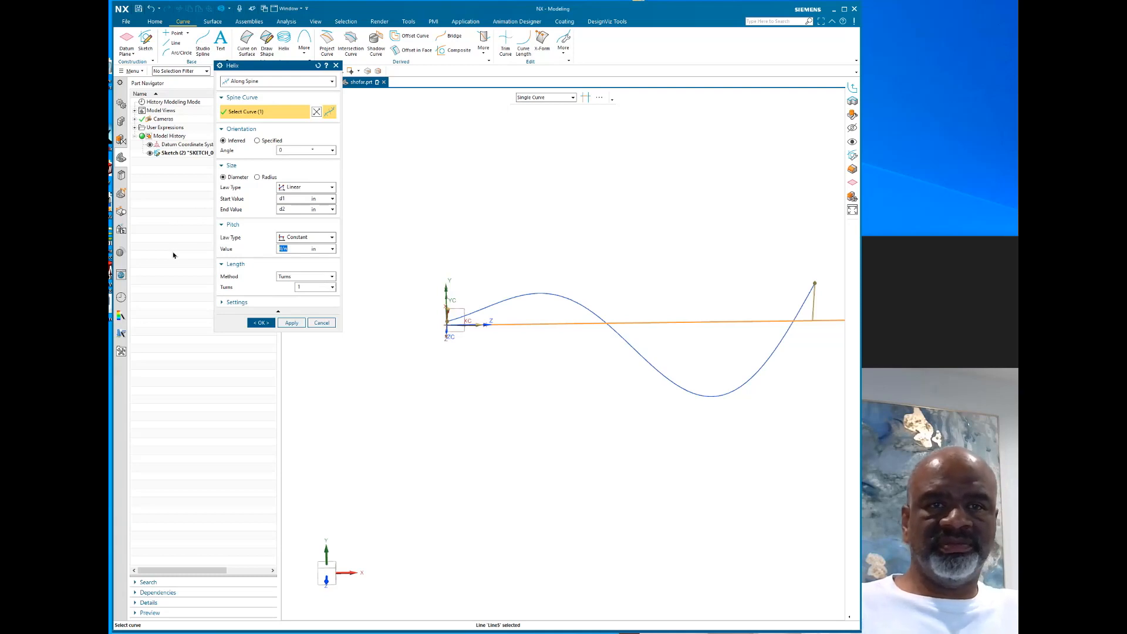
Set the number of helix turns to n and create the helix
left_click(332, 287)
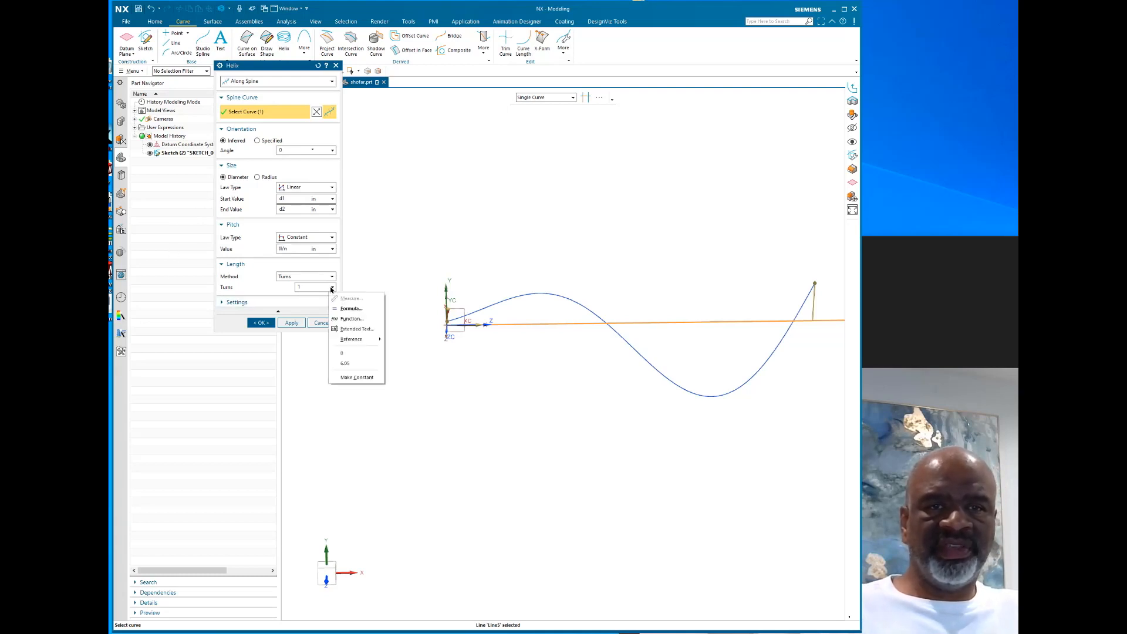
left_click(313, 287)
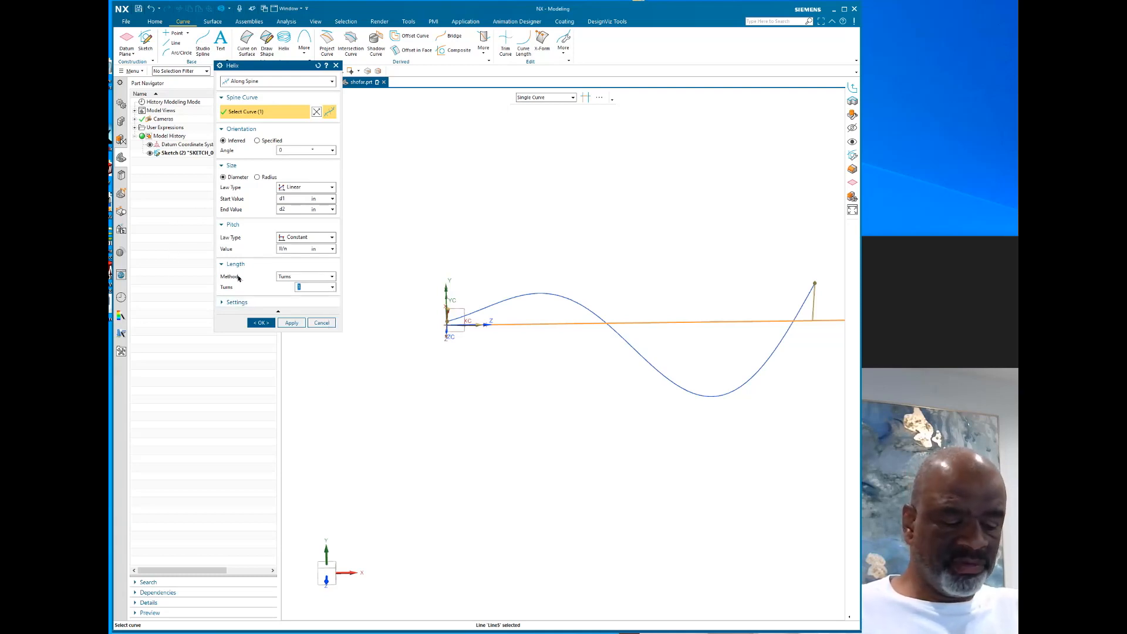
type("n")
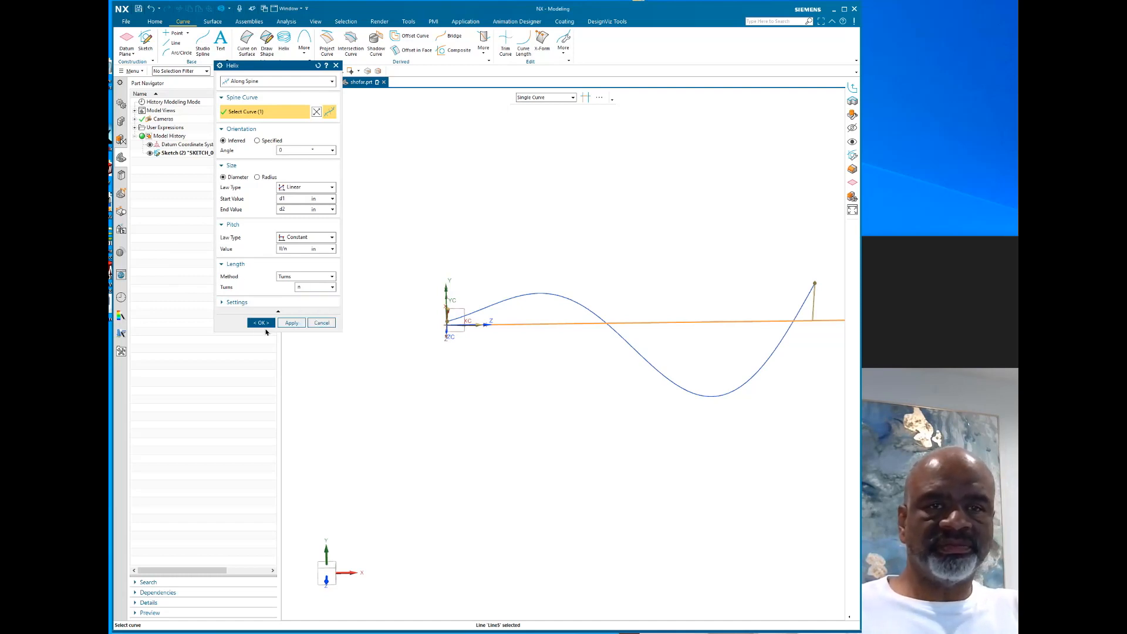
left_click(292, 323)
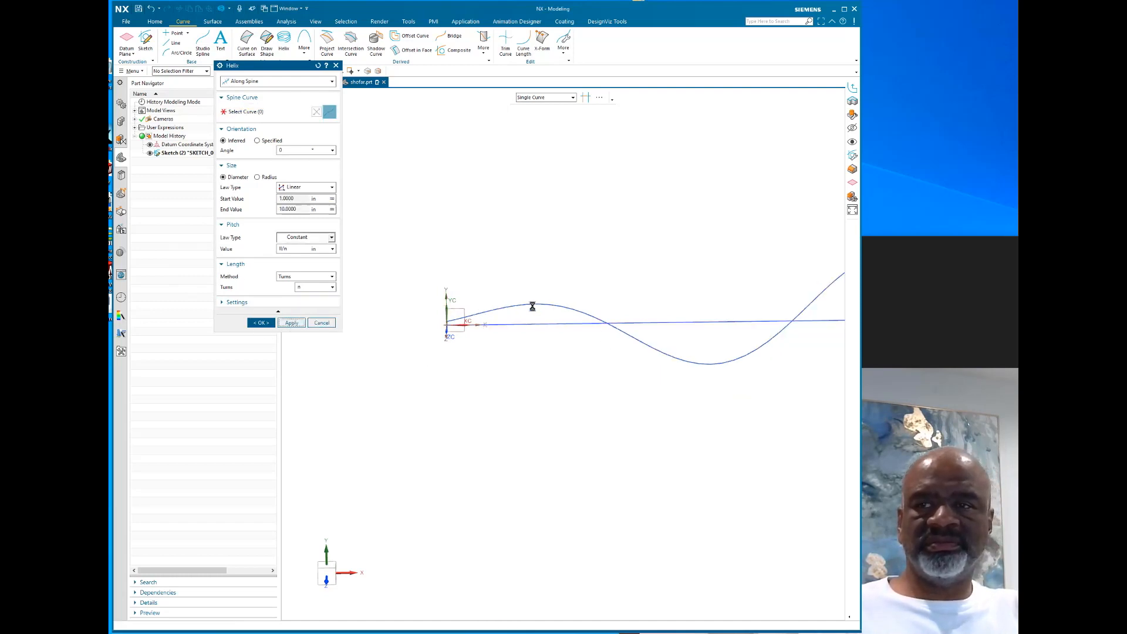
scroll(564, 276, "down", 3)
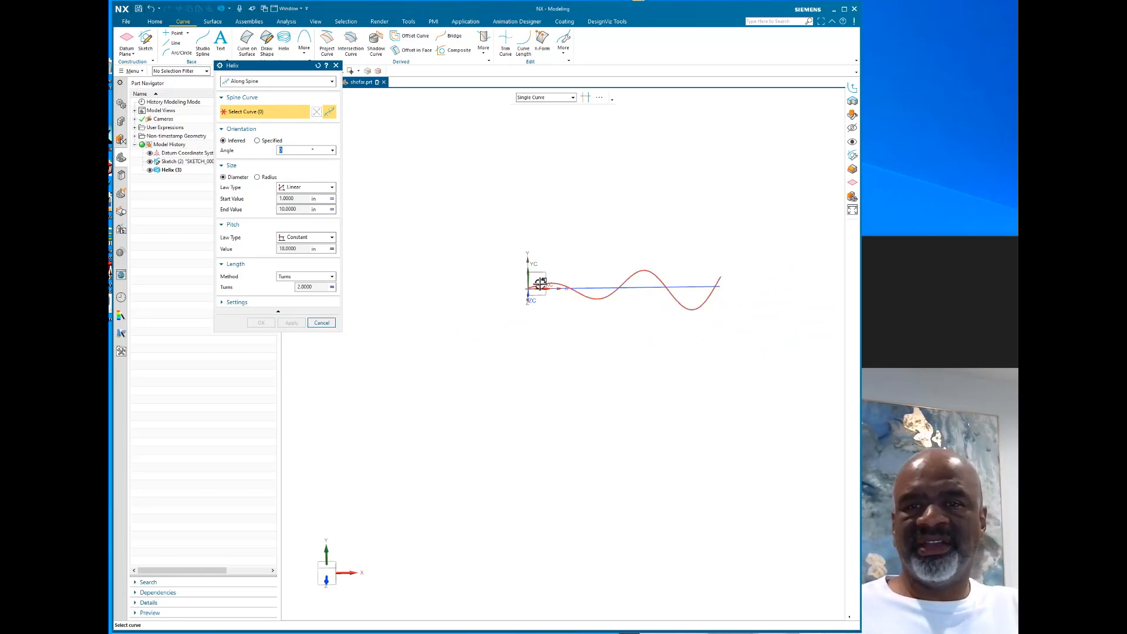
left_click(322, 323)
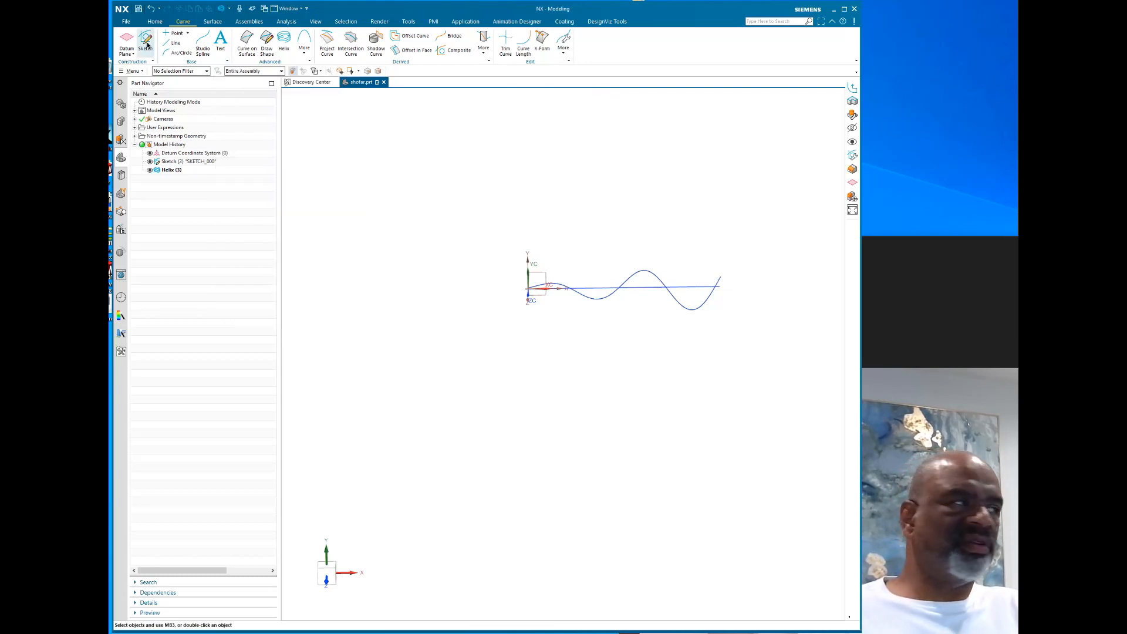
Edit the spine line's sketch and draw a closed trapezoid around the helix, about 4.4 in high at the narrow end near the origin
double_click(688, 285)
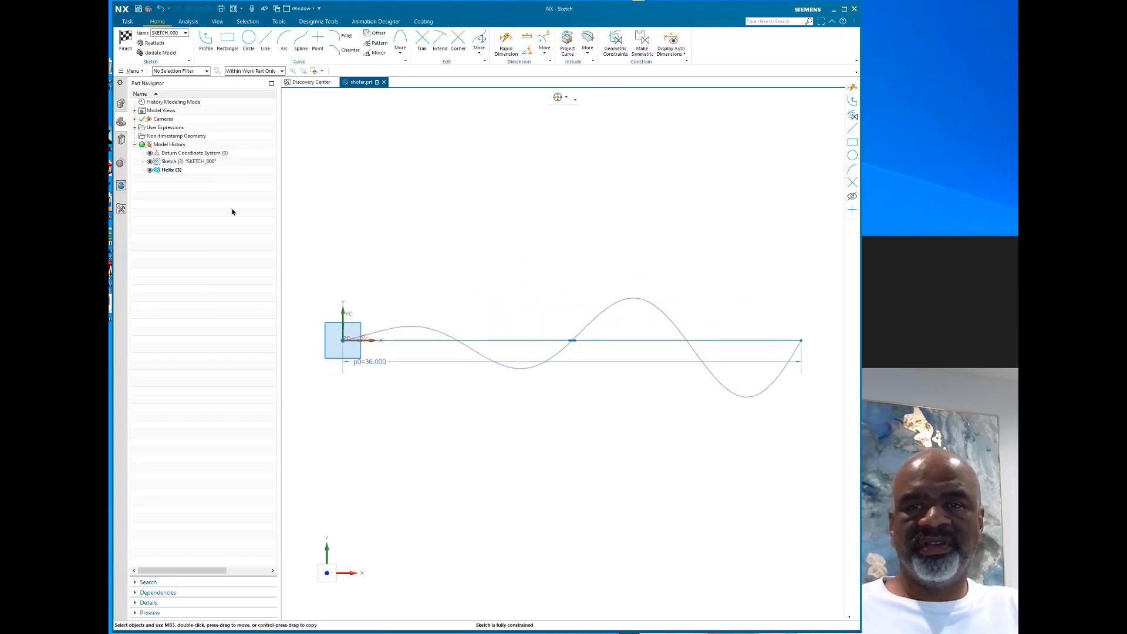
left_click(206, 41)
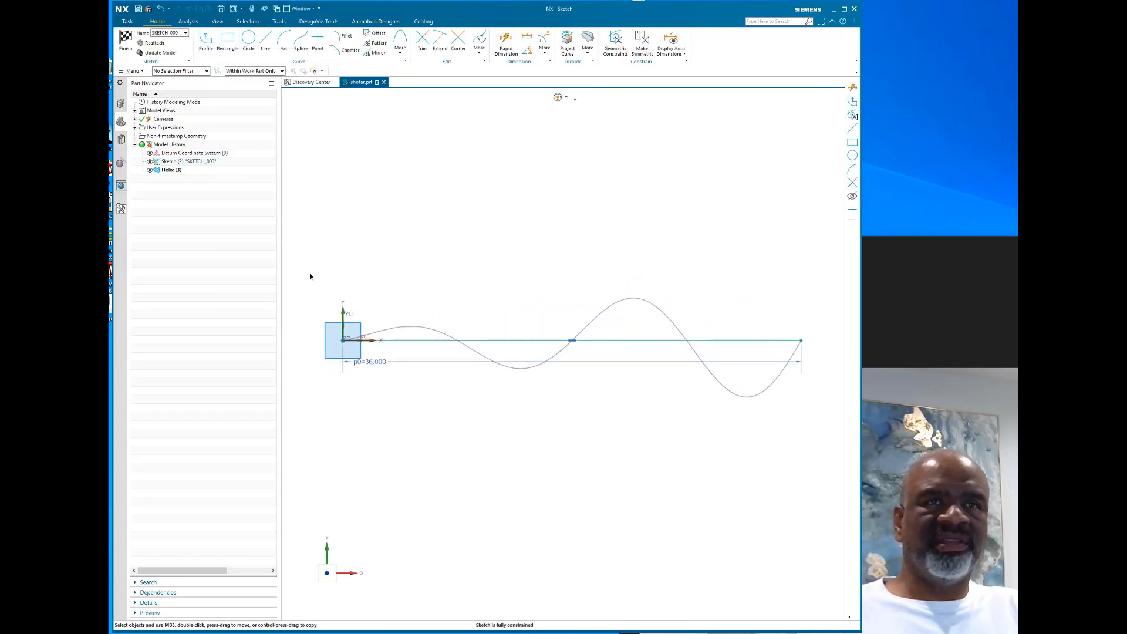
left_click(350, 319)
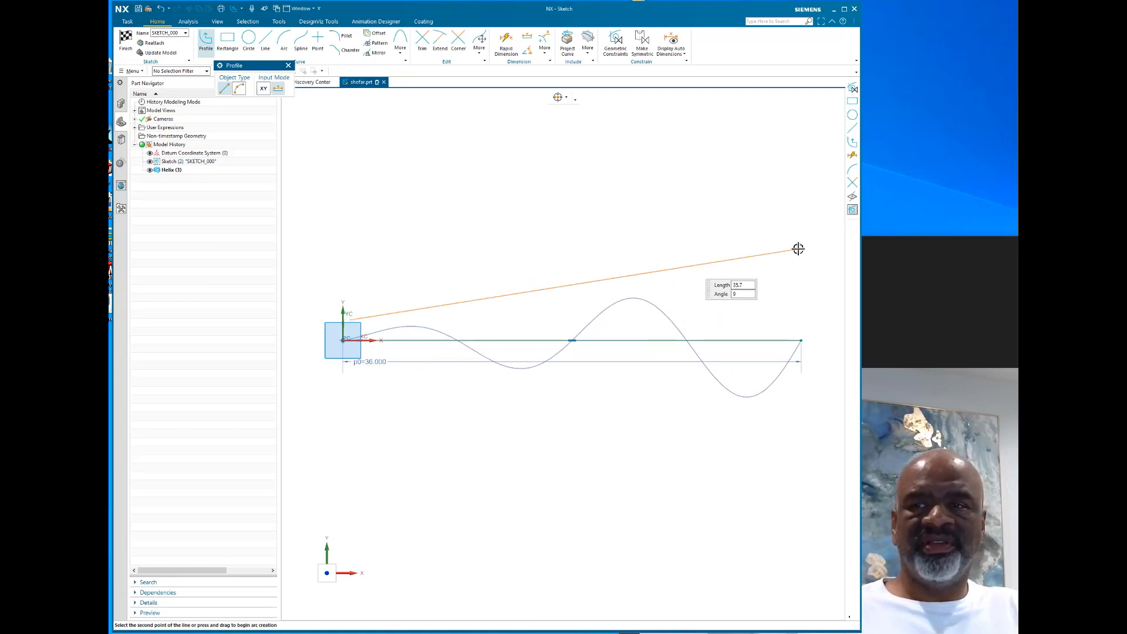
left_click(816, 246)
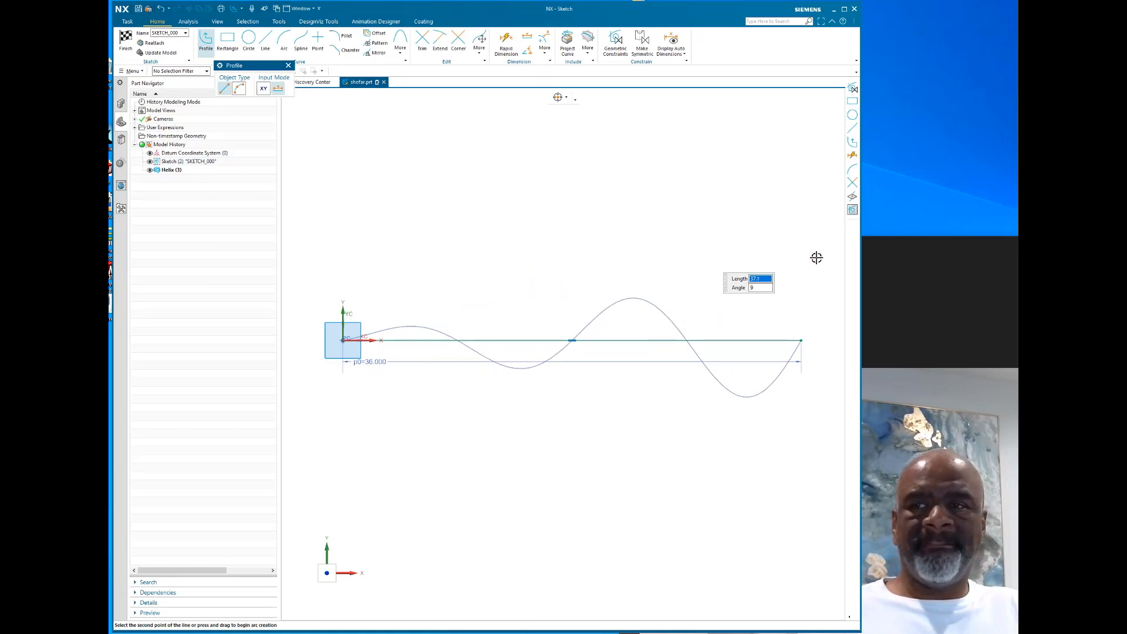
left_click(811, 466)
left_click(349, 375)
left_click(348, 320)
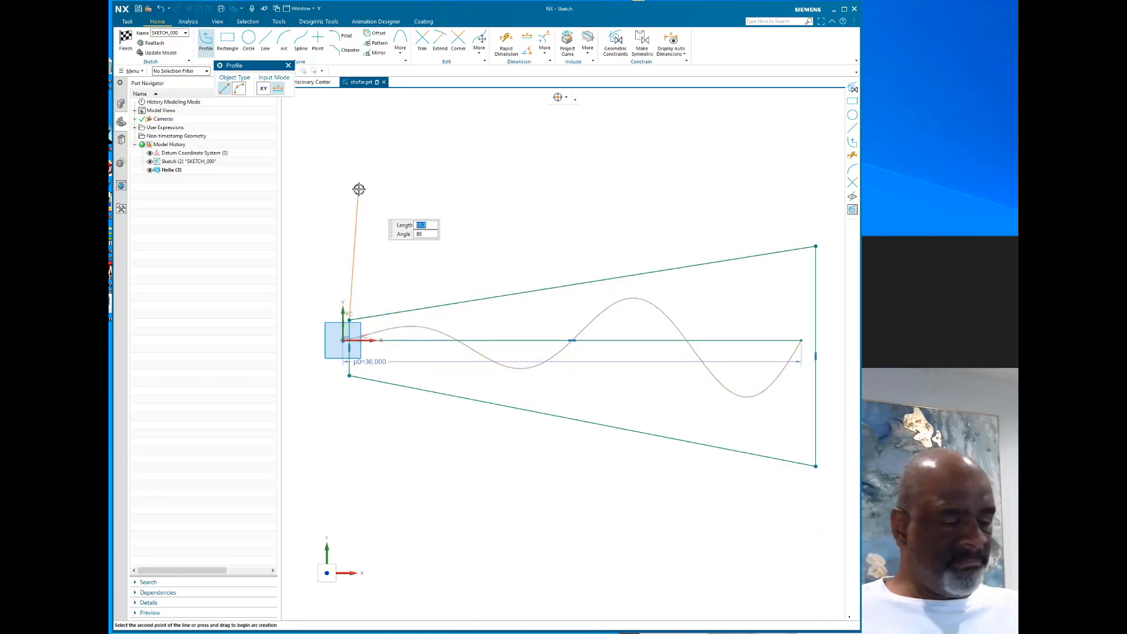
key("Escape")
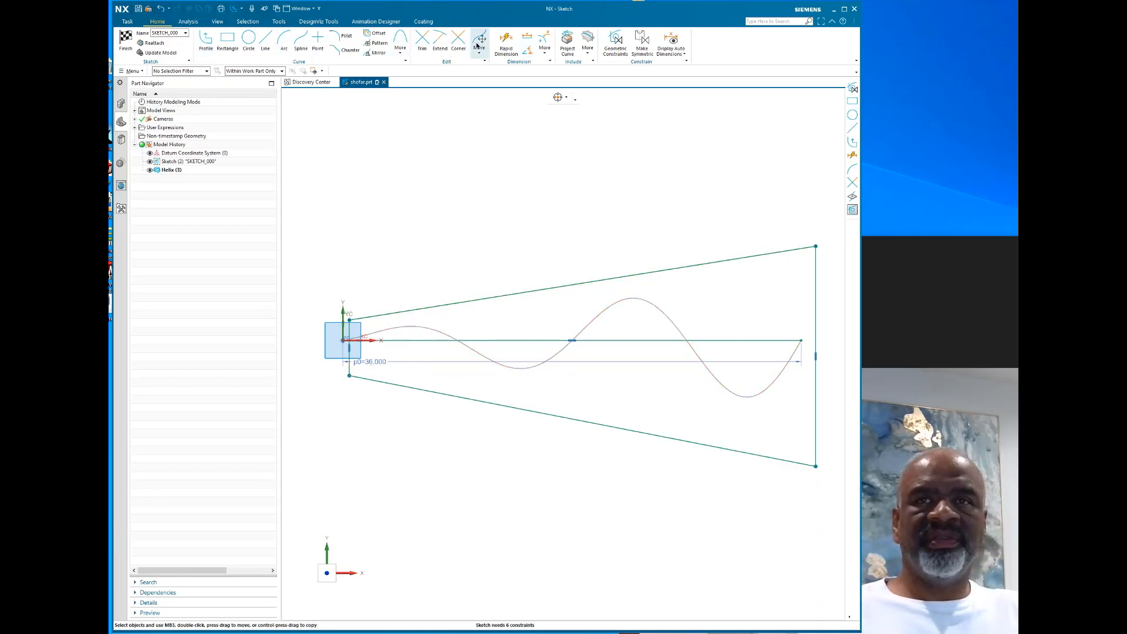
Dimension the trapezoid's short vertical edge near the origin and set its length to the expression d1
left_click(505, 42)
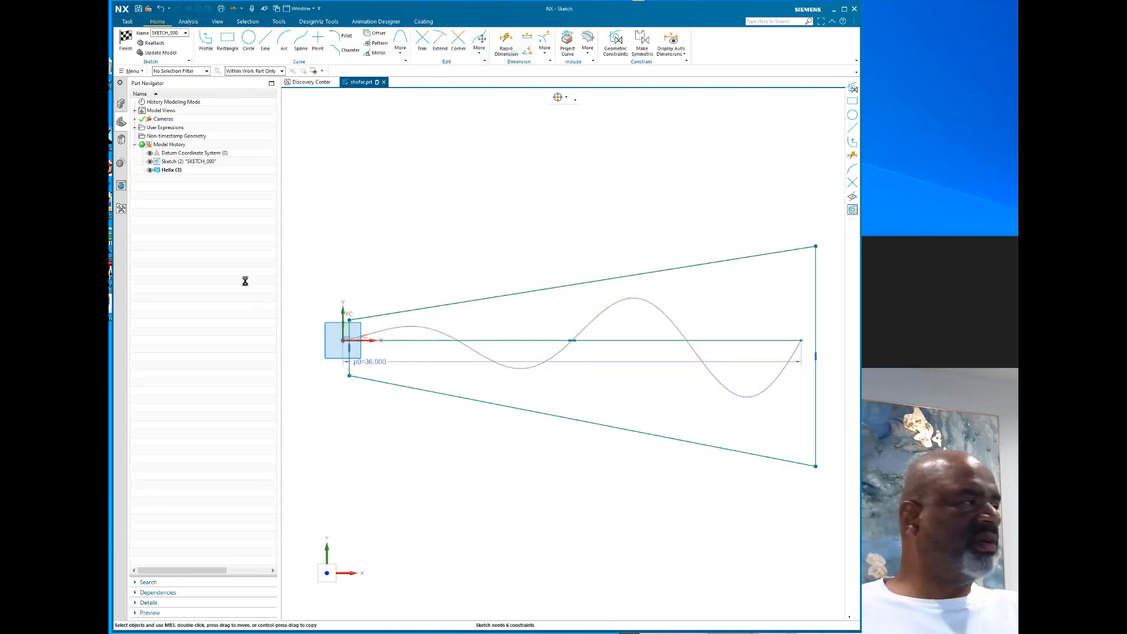
left_click(349, 331)
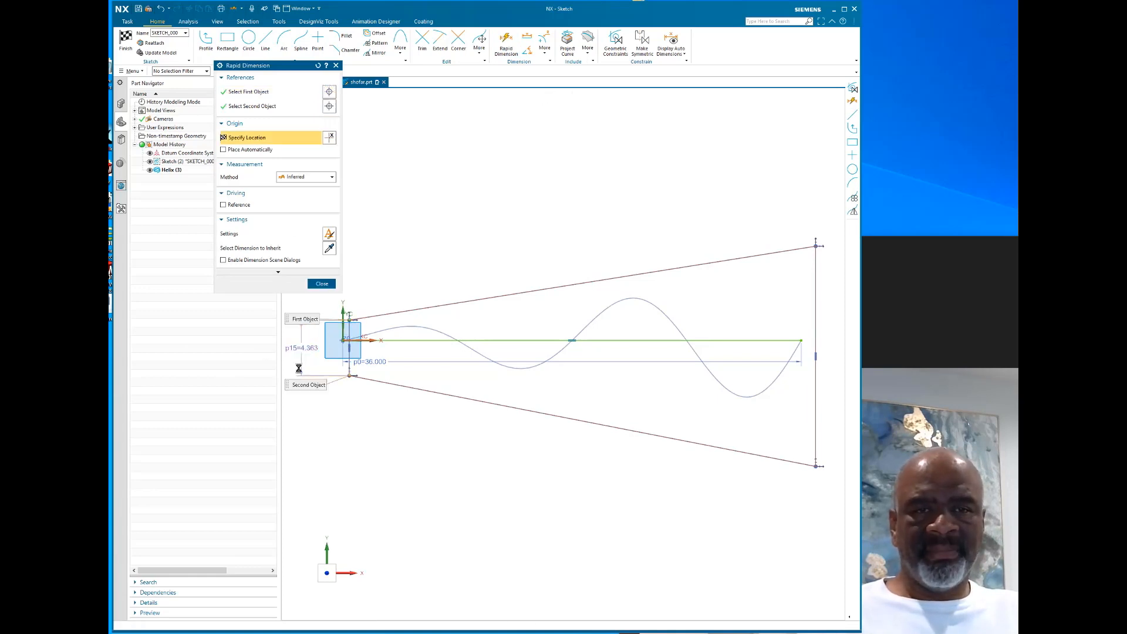
left_click(303, 351)
type("d")
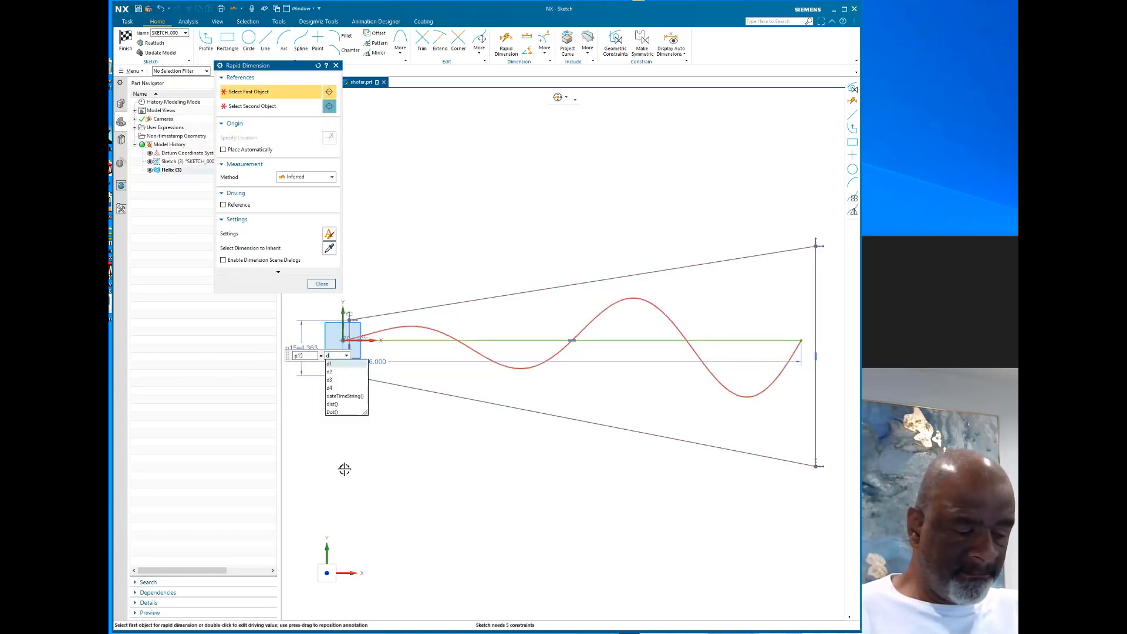
key("Return")
key("Return")
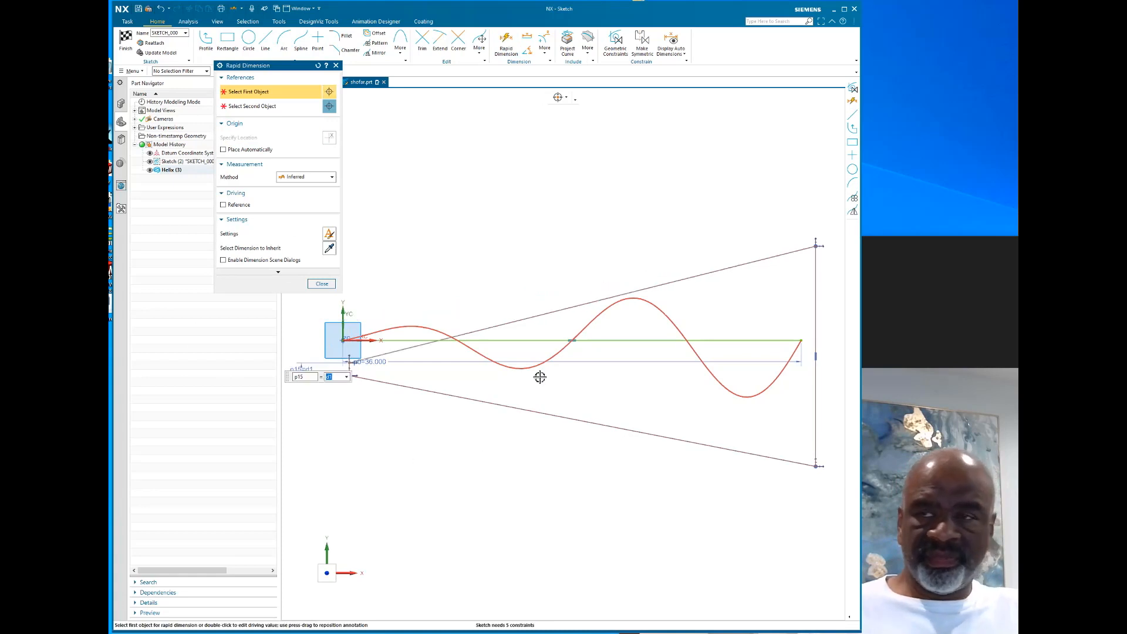
Dimension the trapezoid's long vertical edge at the wide end and set its length to the expression d2
left_click(816, 288)
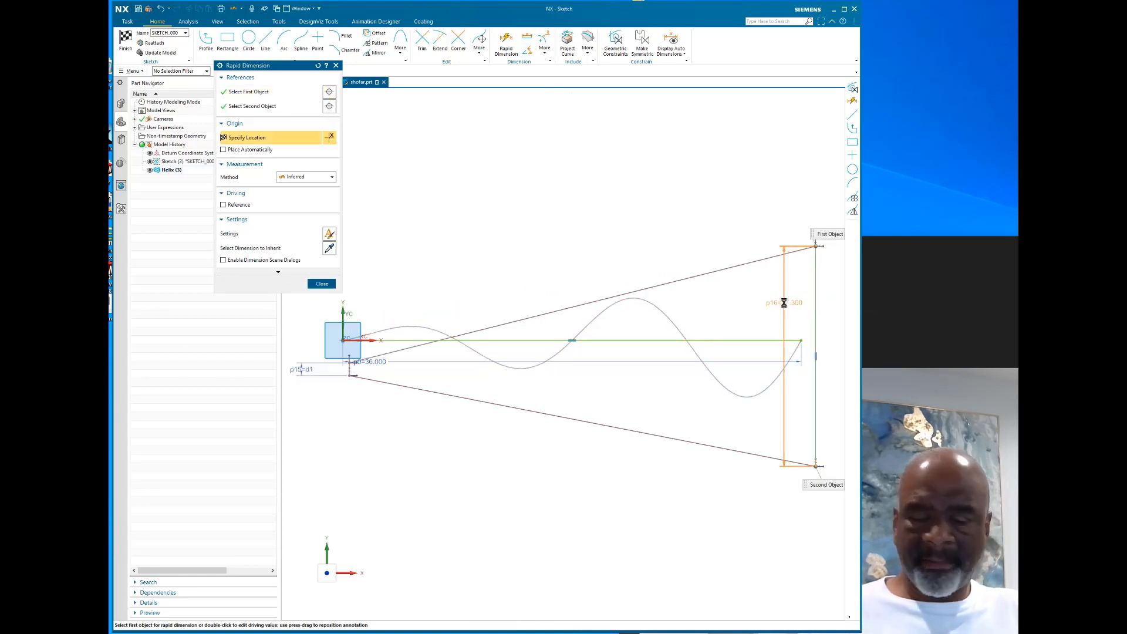
left_click(783, 302)
type("d2")
key("Return")
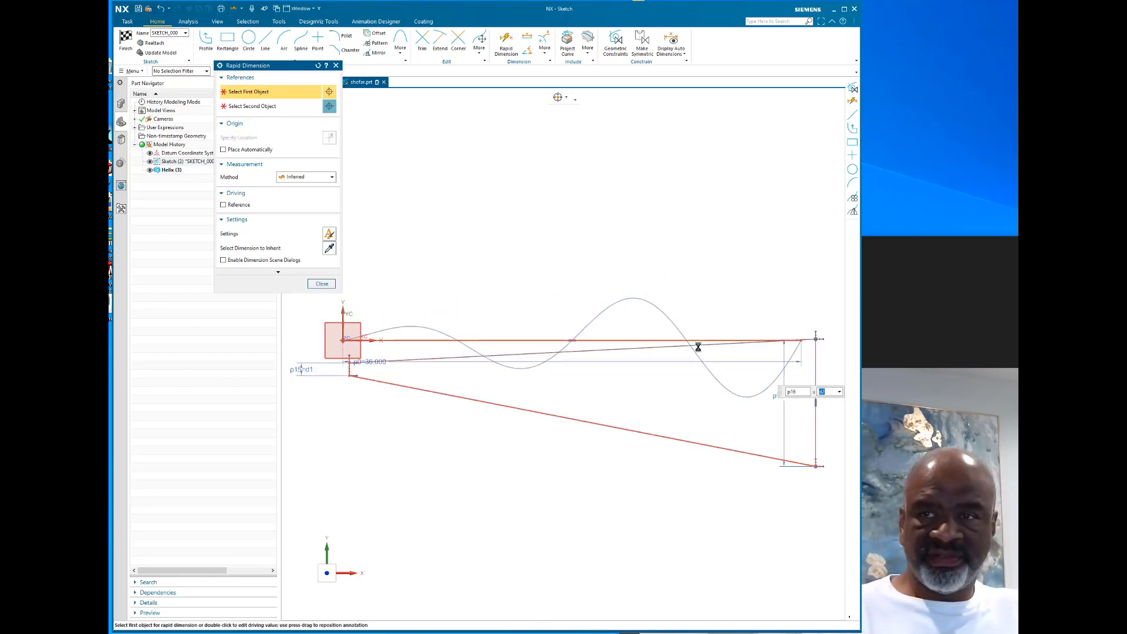
key("Escape")
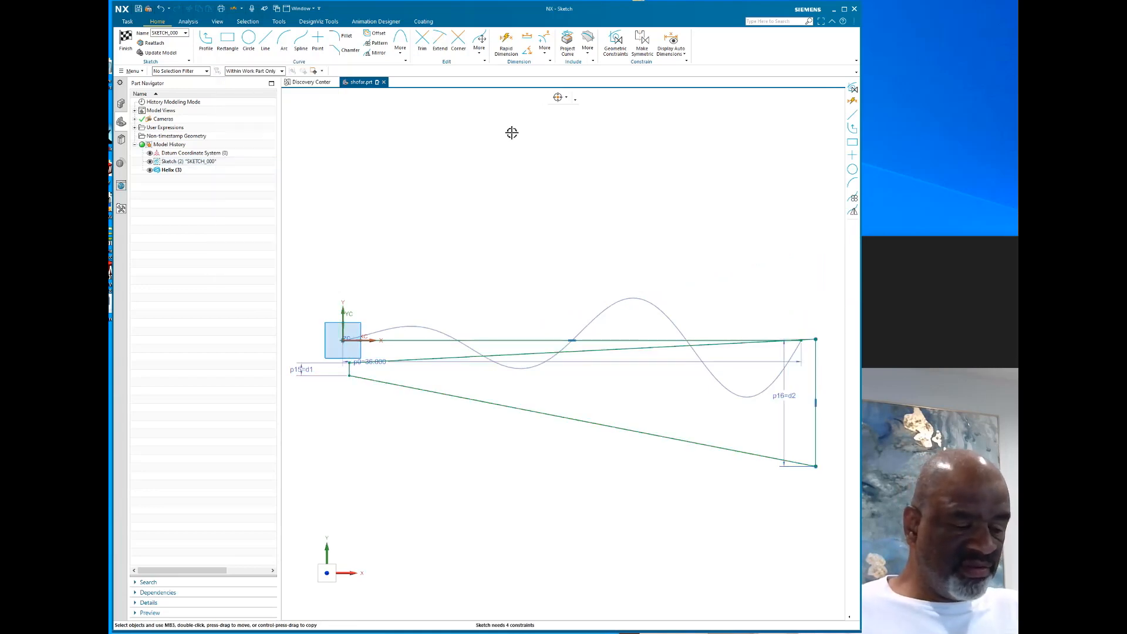
Apply a Midpoint constraint to align the midpoint of the trapezoid's short vertical edge with the spine line's start point
key("c")
left_click_drag(290, 68, 225, 66)
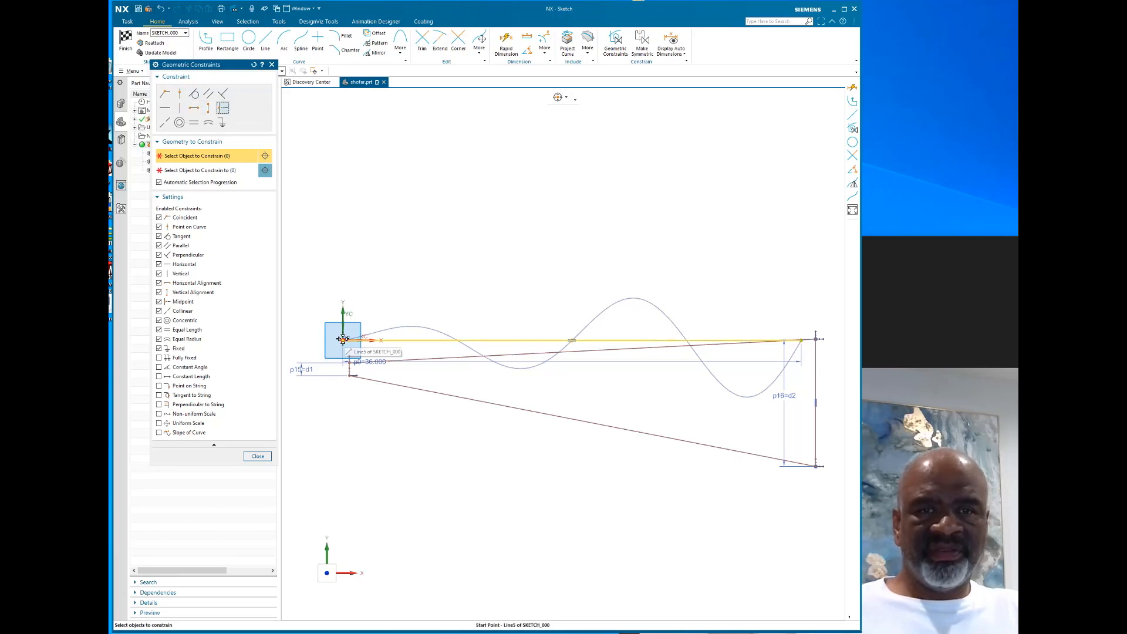
left_click(349, 371)
scroll(349, 374, "up", 6)
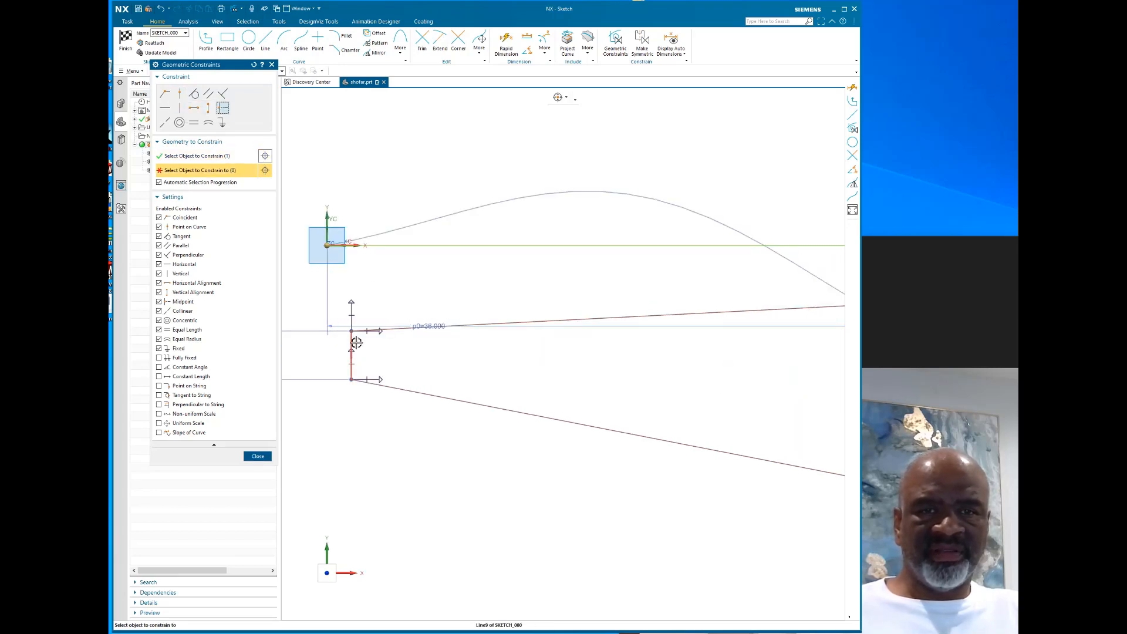
left_click(350, 345)
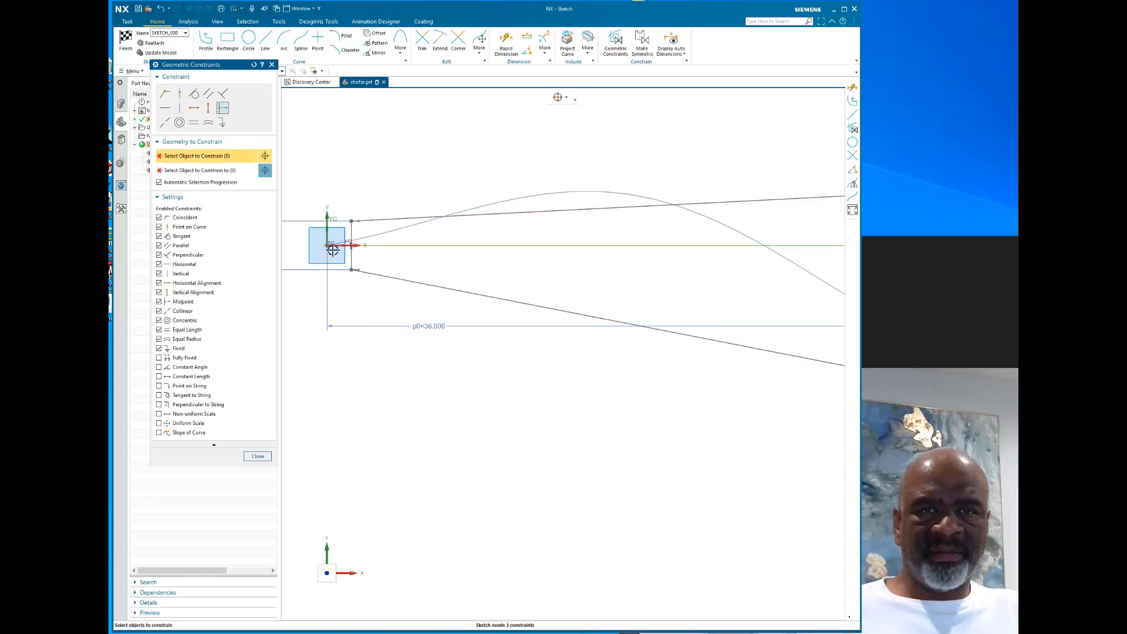
Apply a Midpoint constraint to center the trapezoid's long vertical edge on the spine line
scroll(323, 343, "down", 3)
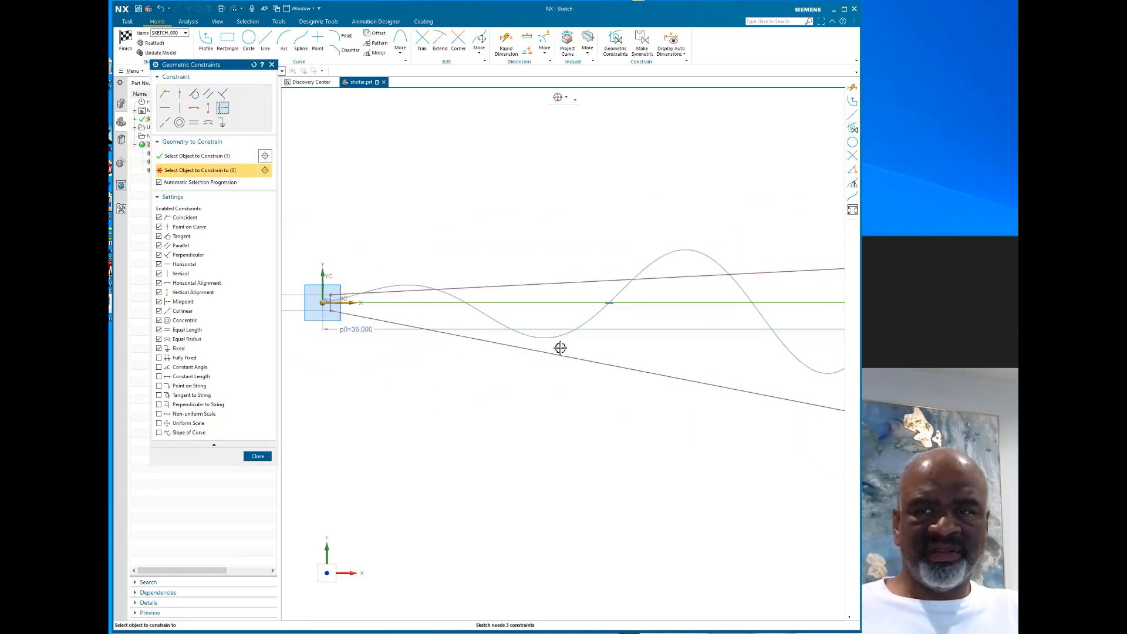
scroll(540, 337, "down", 2)
scroll(670, 315, "up", 2)
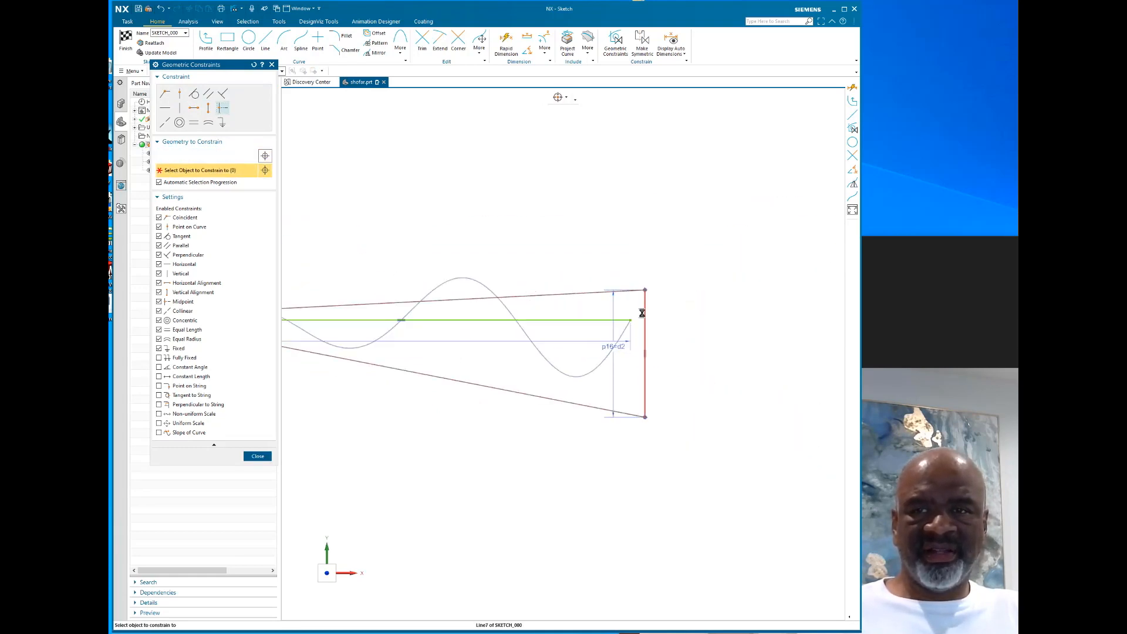
left_click(646, 311)
Apply a Point on Curve constraint to place the spine line's start point on the trapezoid's short vertical edge
left_click(178, 94)
scroll(541, 222, "down", 3)
scroll(446, 265, "up", 4)
scroll(464, 294, "up", 4)
left_click(566, 347)
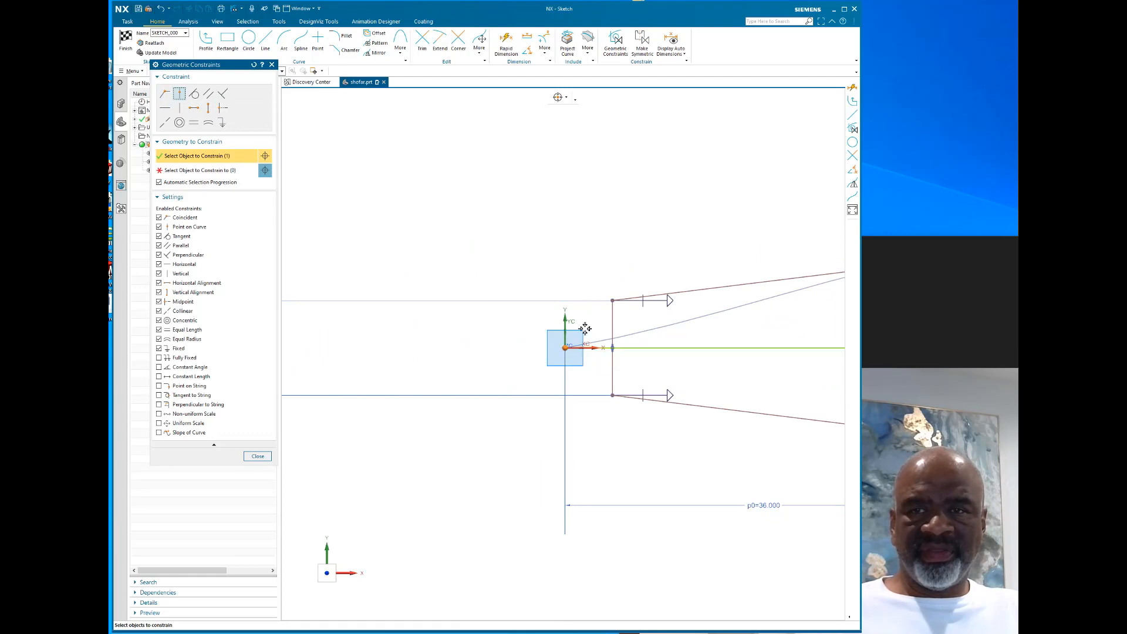
left_click(611, 324)
Constrain the spine line's far endpoint onto the trapezoid's long vertical edge with Point on Curve and finish constraining
scroll(366, 215, "down", 2)
scroll(604, 214, "up", 5)
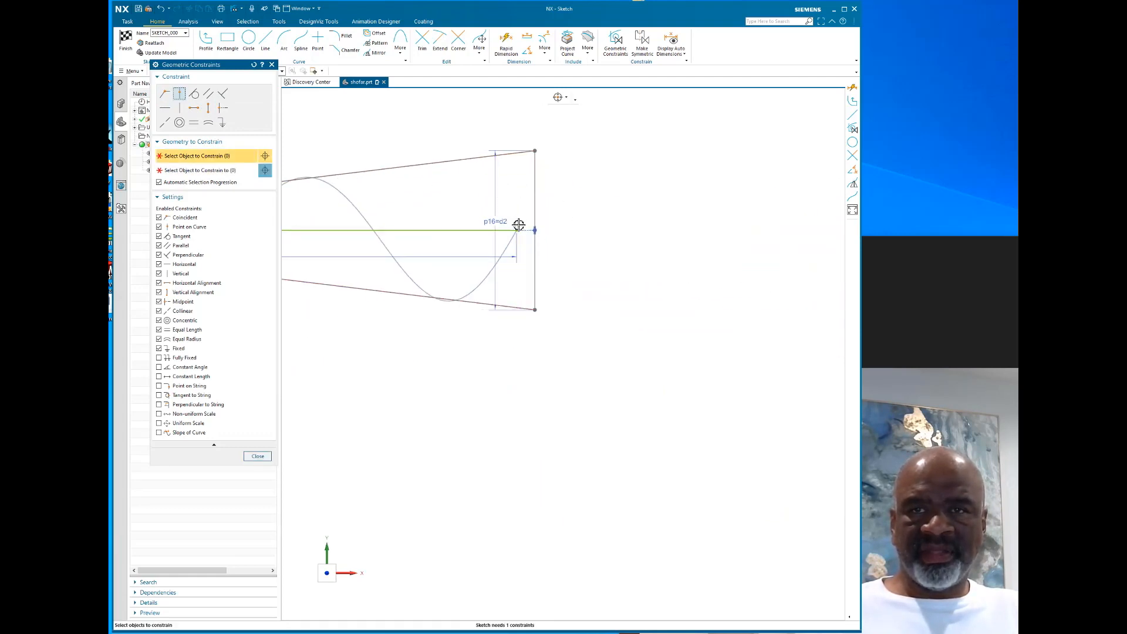
left_click(517, 229)
left_click(534, 196)
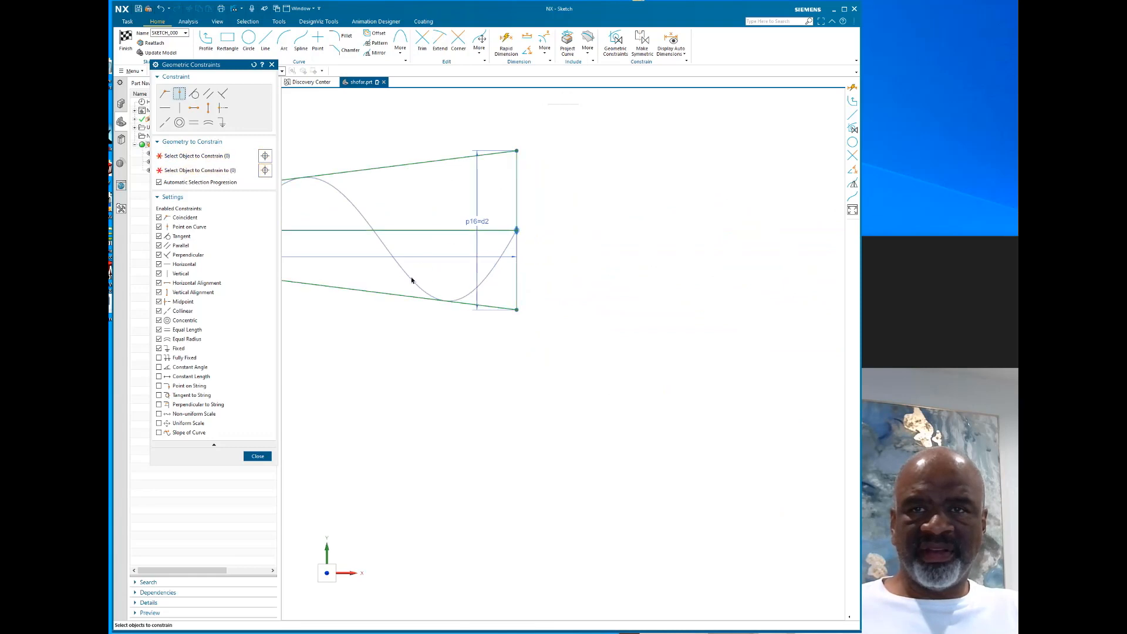
left_click(257, 456)
Convert all four trapezoid lines to reference geometry, leaving the spine line as an active curve
scroll(697, 219, "down", 3)
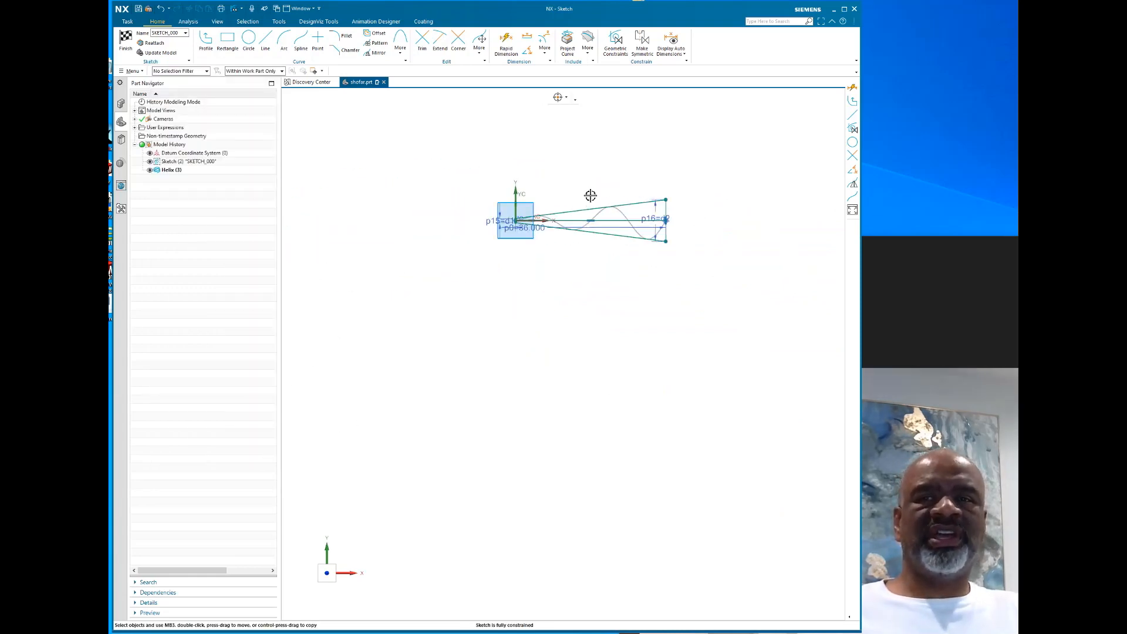
scroll(607, 245, "up", 5)
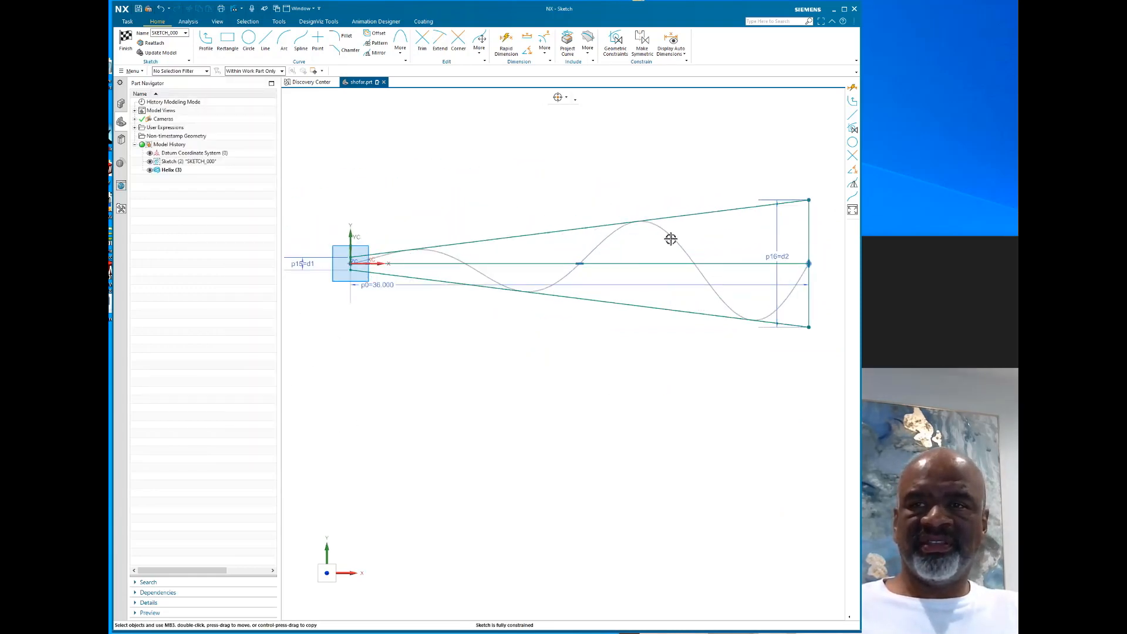
left_click(725, 210)
left_click(810, 217)
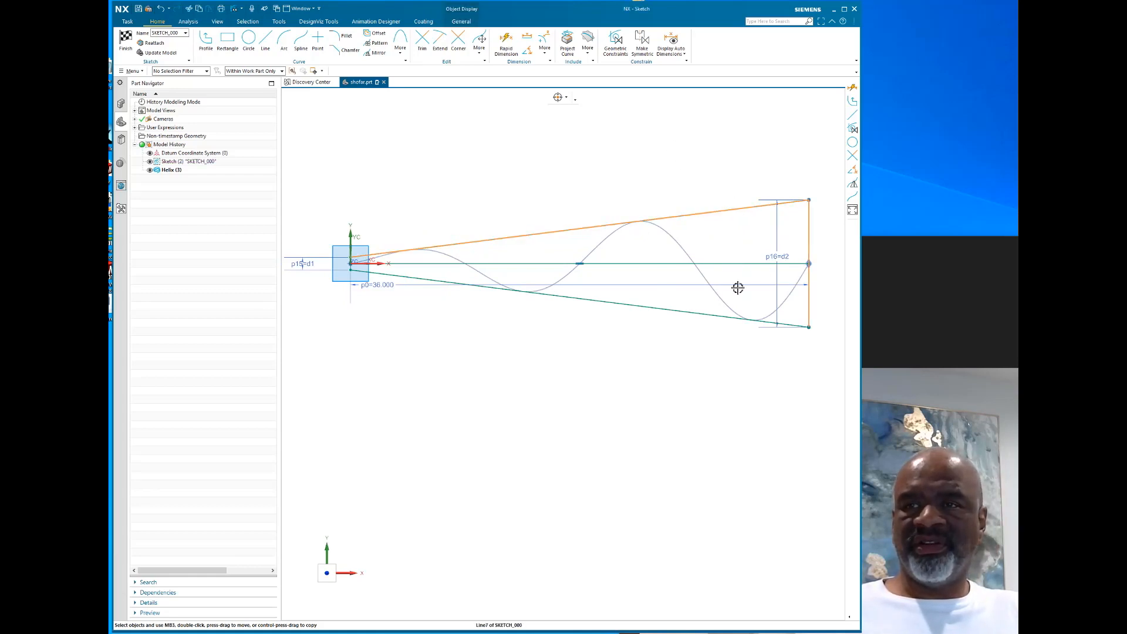
left_click(685, 311)
scroll(351, 259, "up", 10)
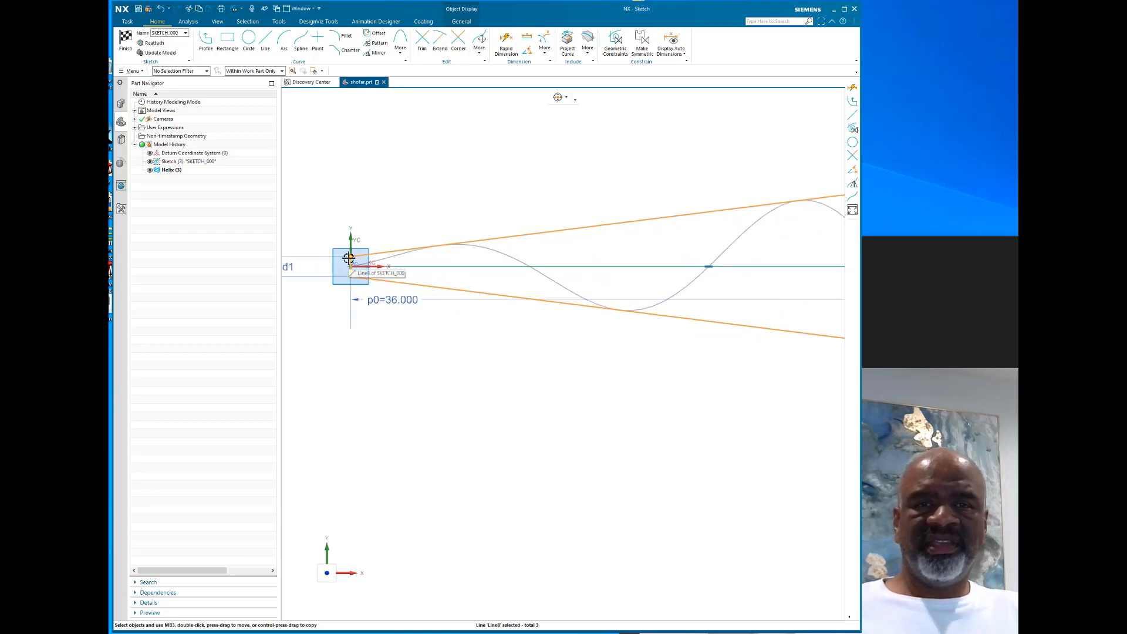
left_click(404, 274)
right_click(463, 244)
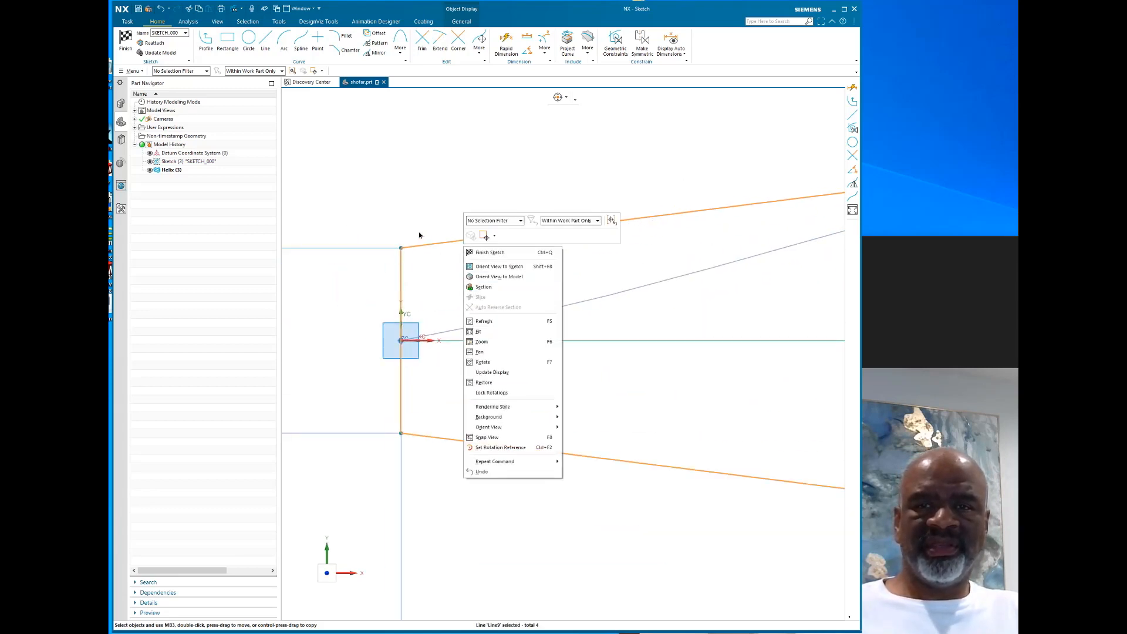
right_click(437, 241)
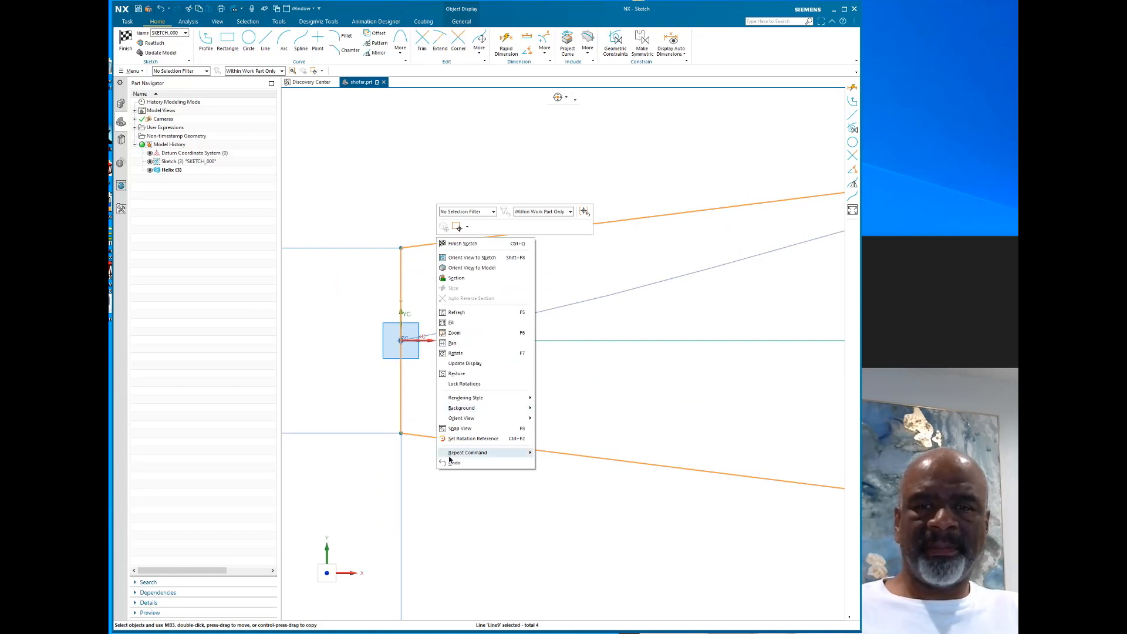
left_click(509, 475)
right_click(532, 451)
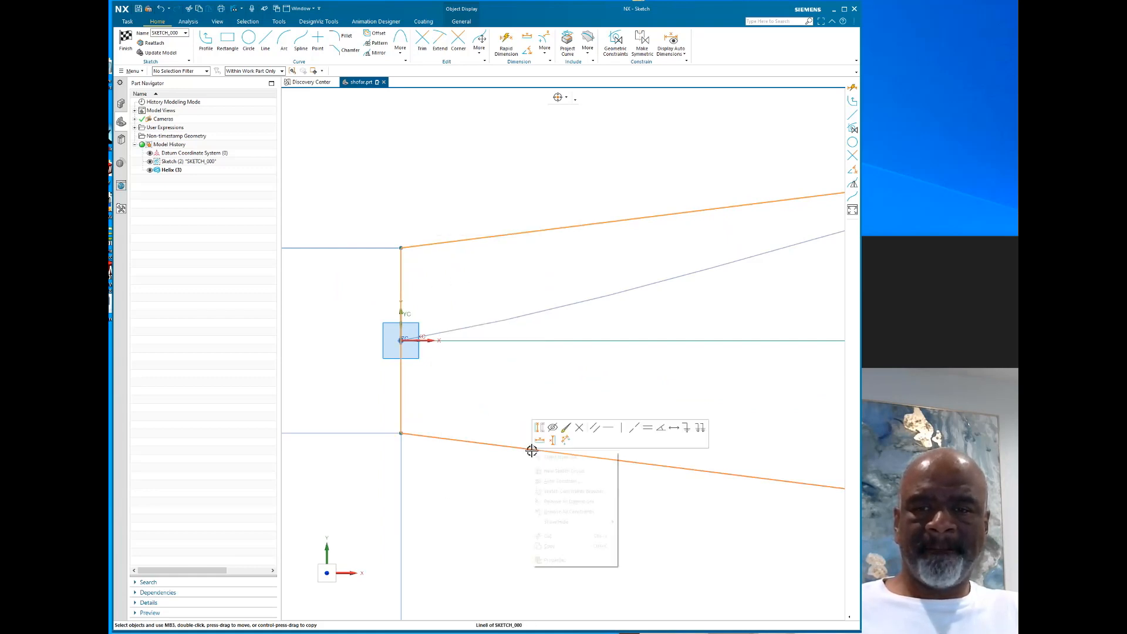
left_click(539, 428)
Finish editing the spine sketch and return to the model
scroll(365, 192, "down", 8)
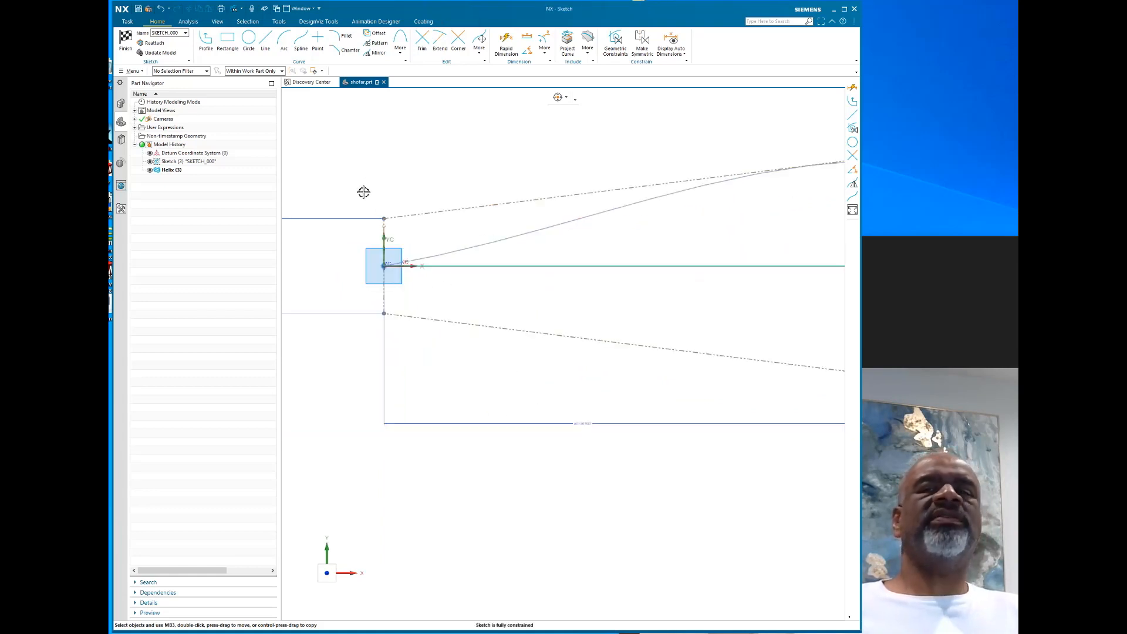
scroll(429, 212, "down", 4)
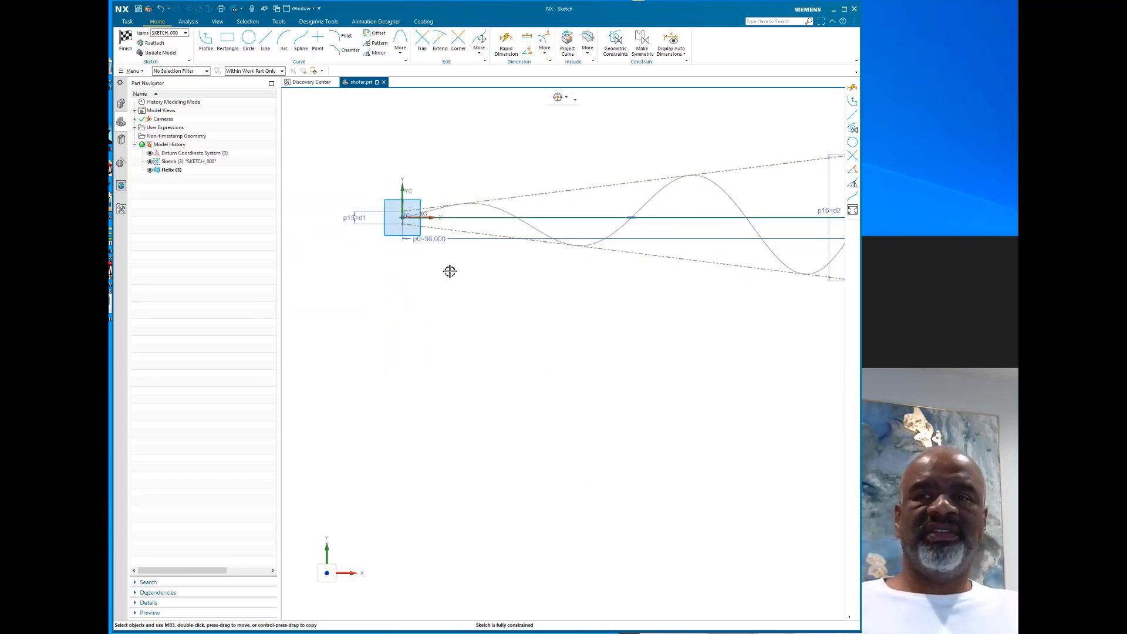
scroll(449, 269, "down", 2)
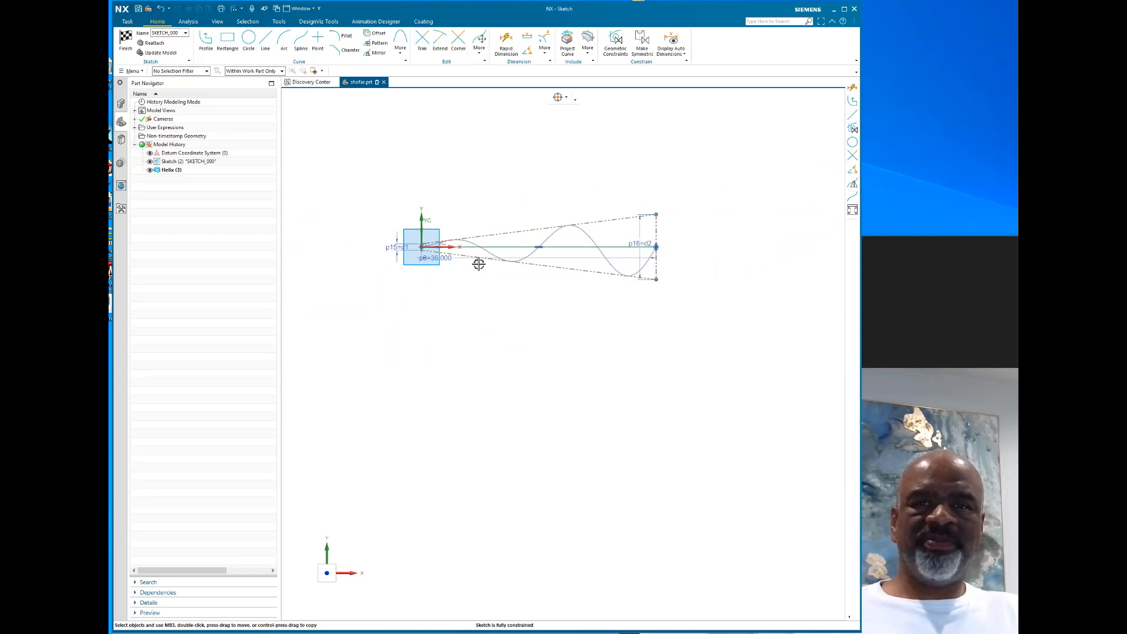
mouse_move(497, 214)
middle_mouse_down("shift")
mouse_move(465, 232)
mouse_move(423, 299)
mouse_move(417, 273)
middle_mouse_up("shift")
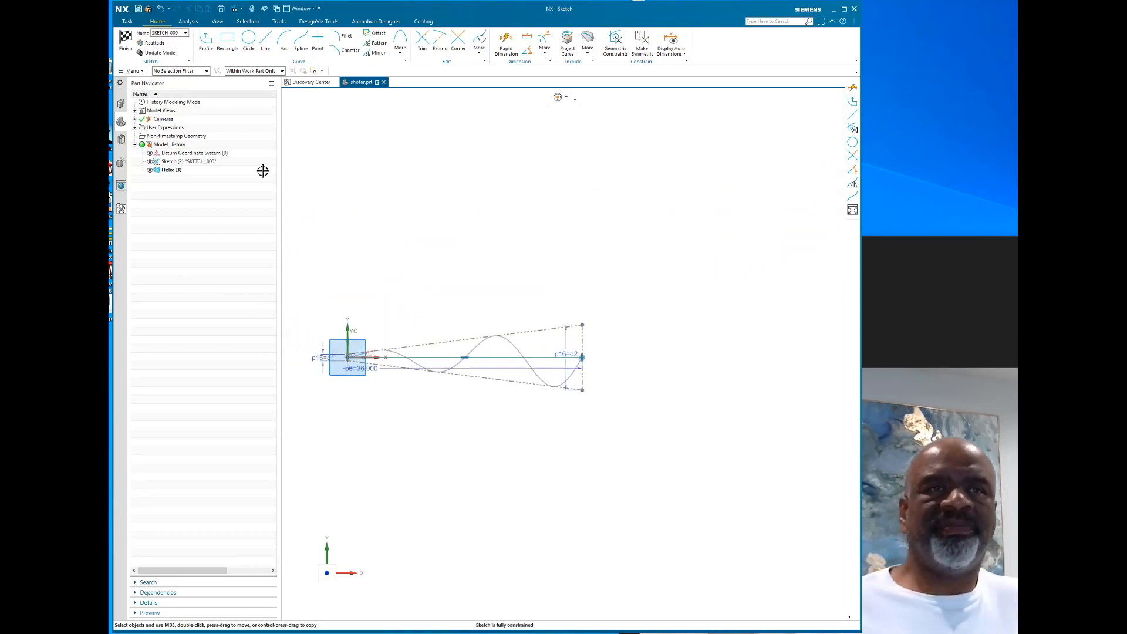
left_click(126, 40)
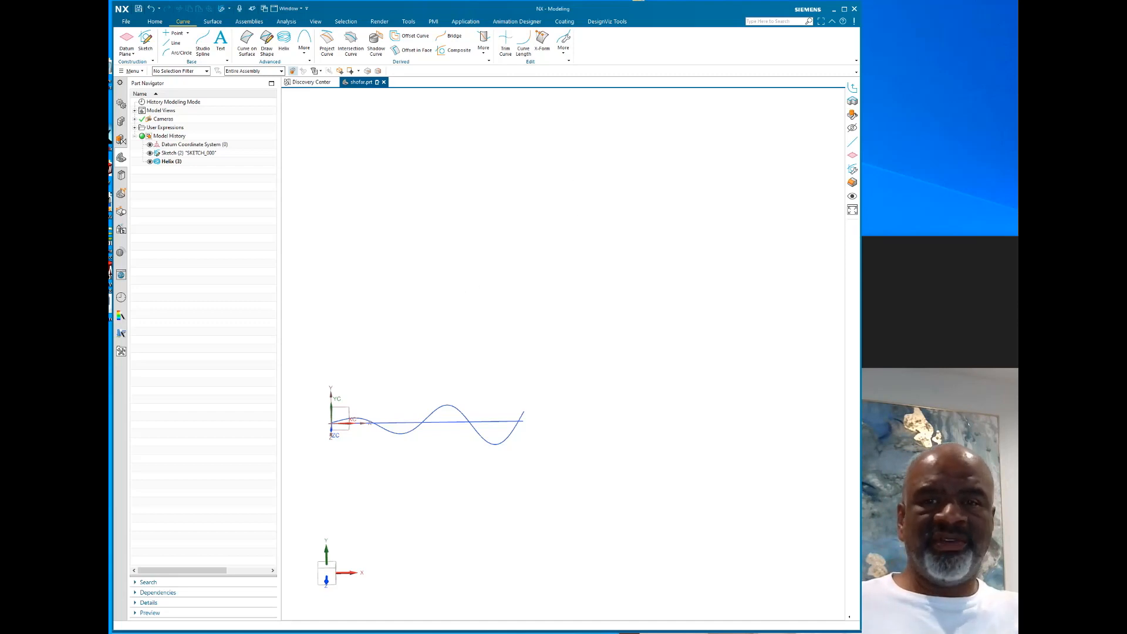
Create a sketch on path at the helix's outer end, at 0% arc length with the plane normal to the path
left_click(146, 38)
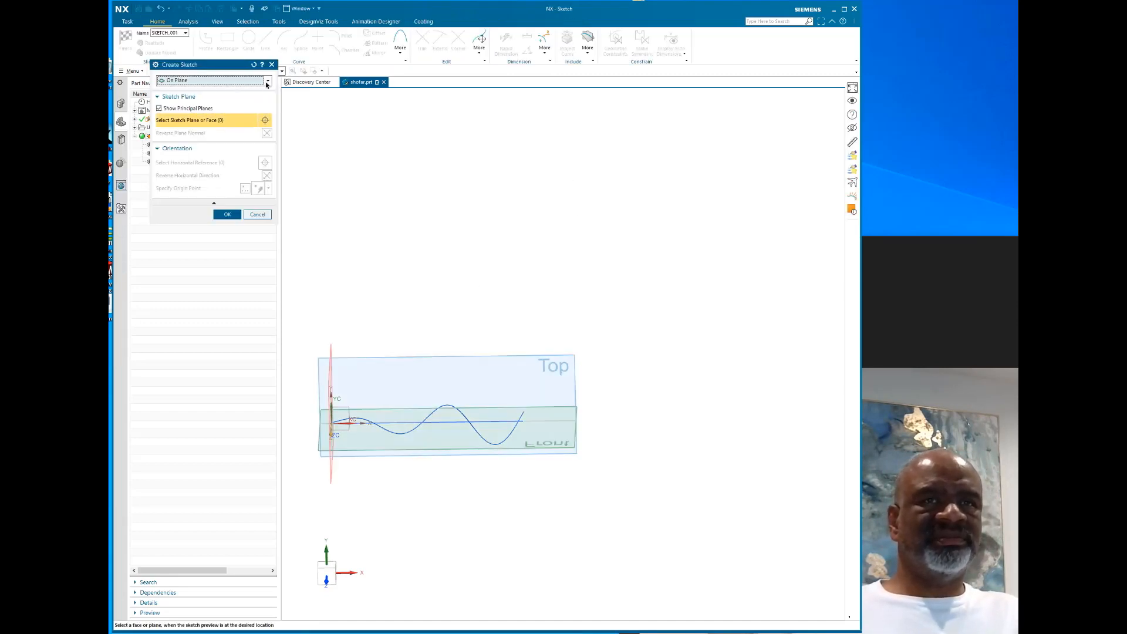
left_click(268, 82)
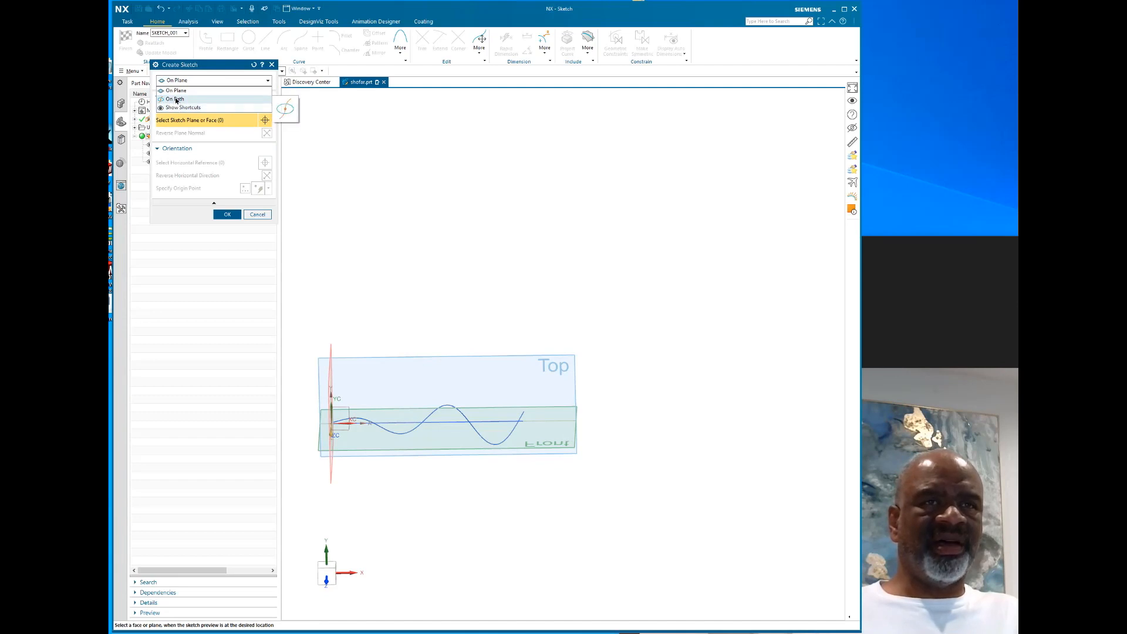
left_click(175, 99)
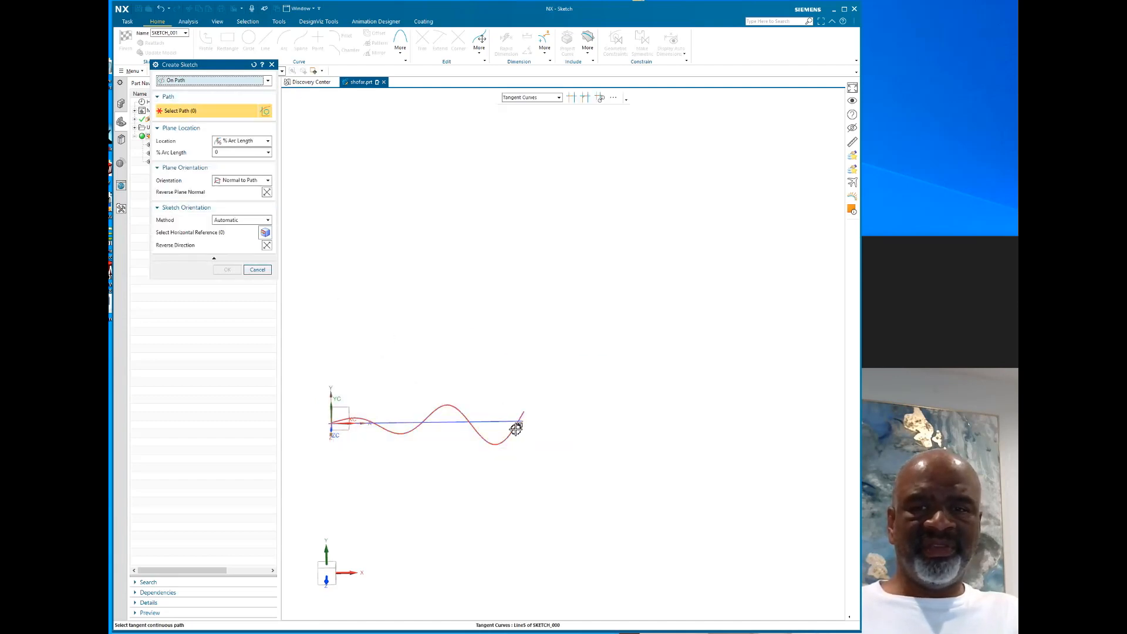
left_click(516, 428)
left_click_drag(513, 430, 524, 403)
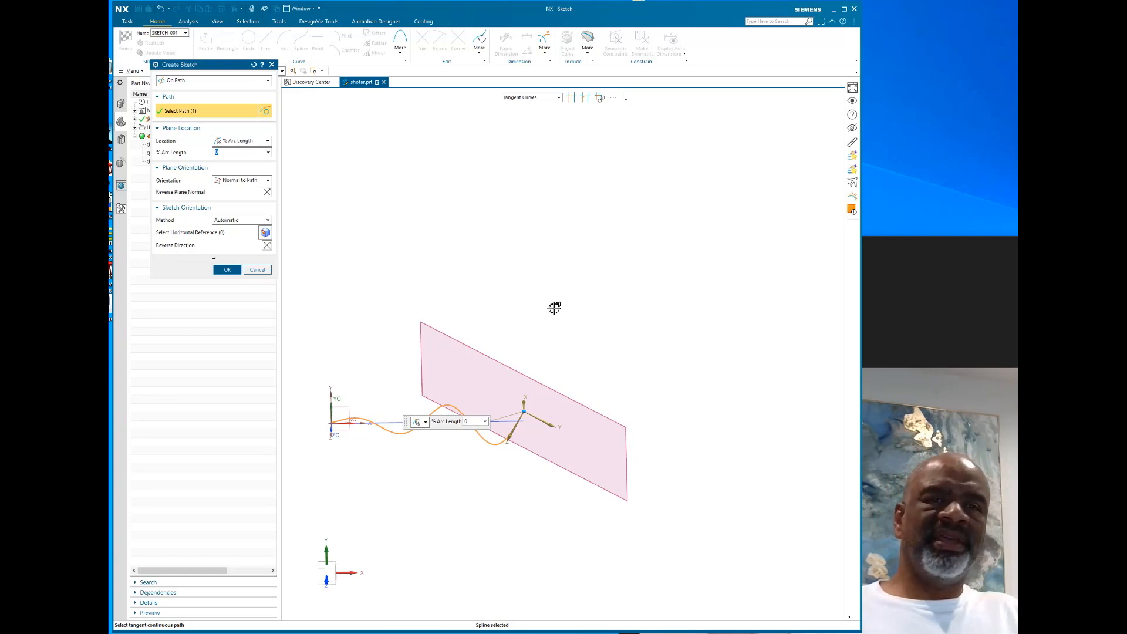
left_click(227, 270)
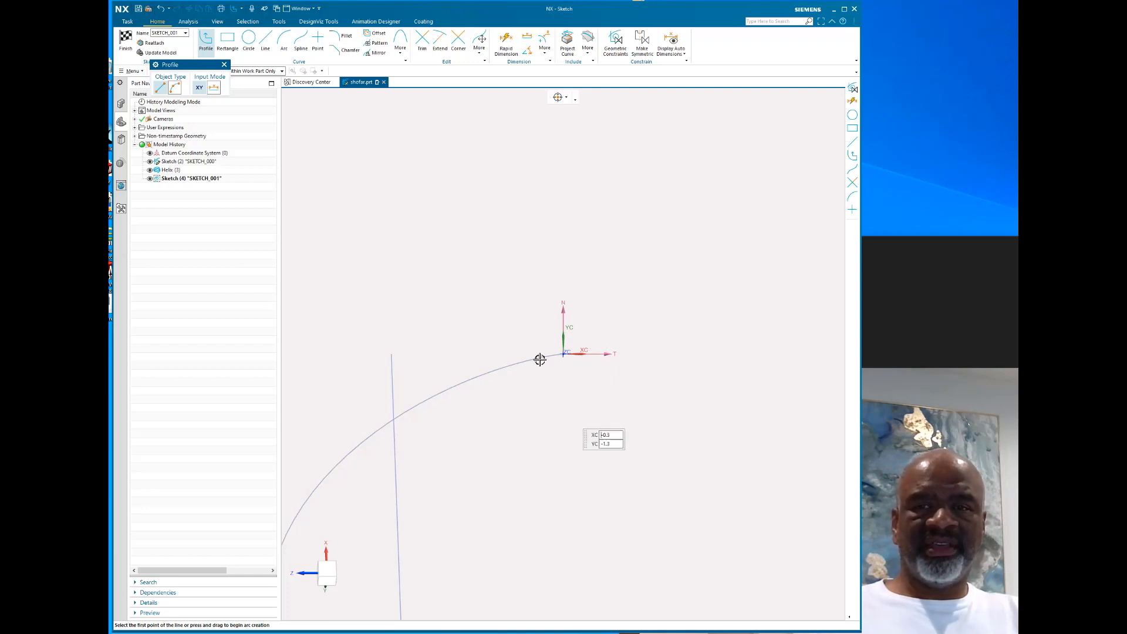
Sketch a closed teardrop profile about 4.5 in tall around the sketch origin, with a large upper arc, two tapering lines and a small lower arc
left_click(548, 403)
left_click(519, 336)
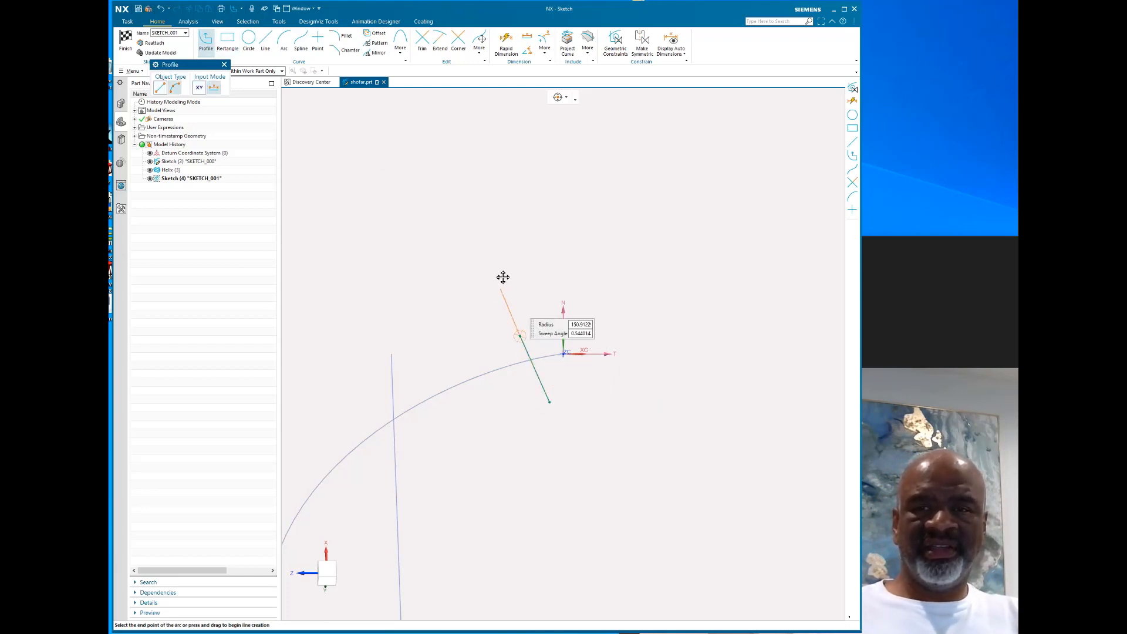
left_click(627, 336)
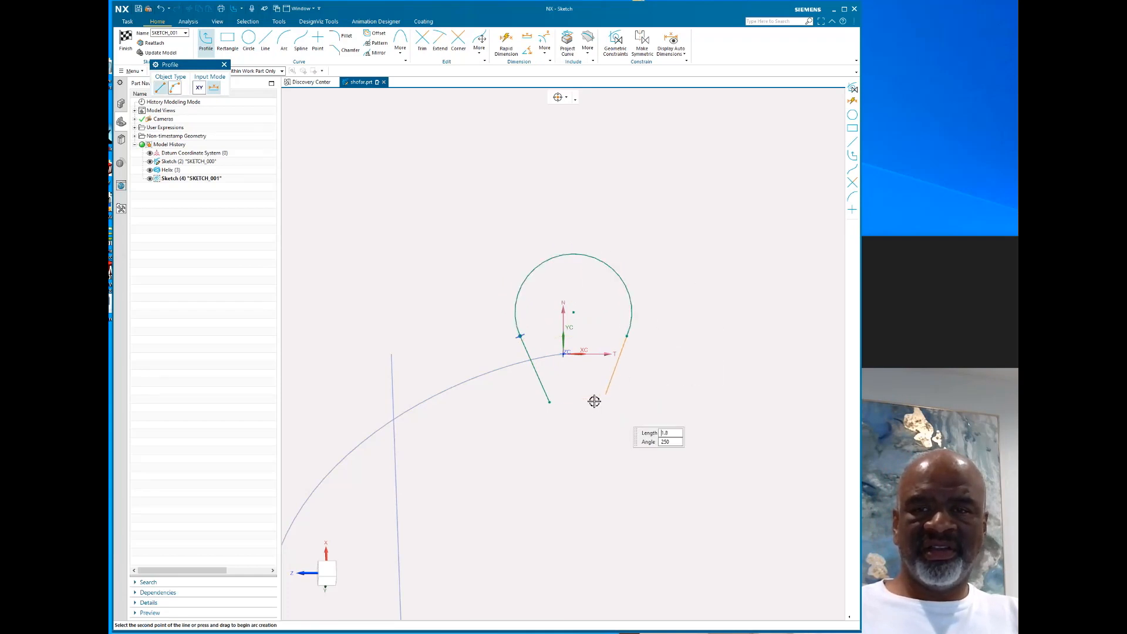
left_click(588, 405)
left_click_drag(587, 405, 550, 422)
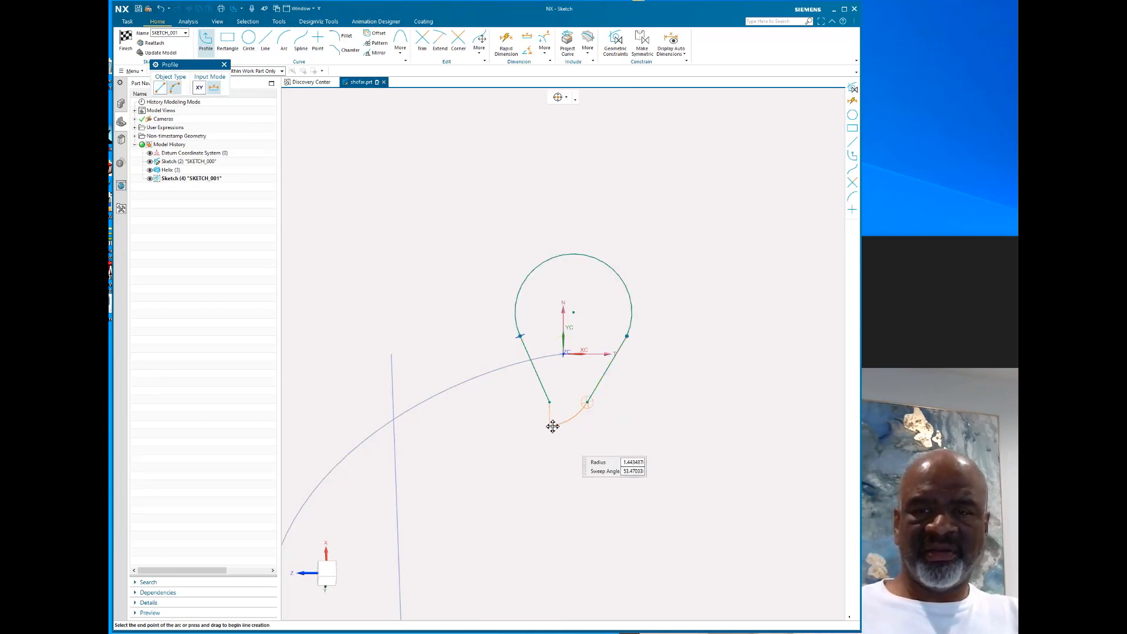
left_click(549, 402)
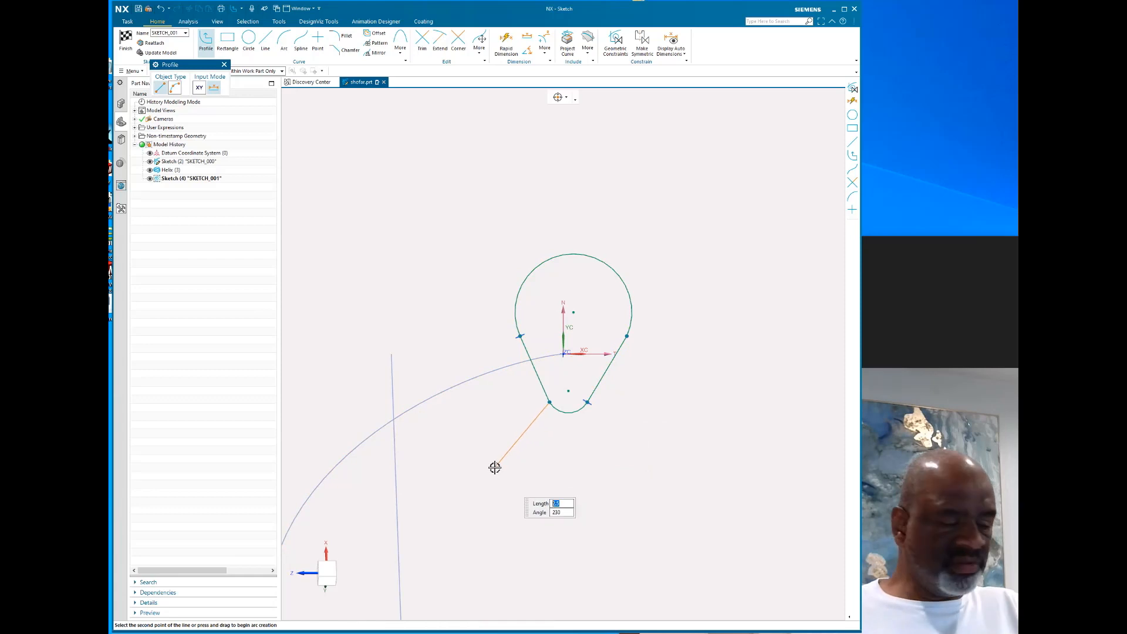
key("Escape")
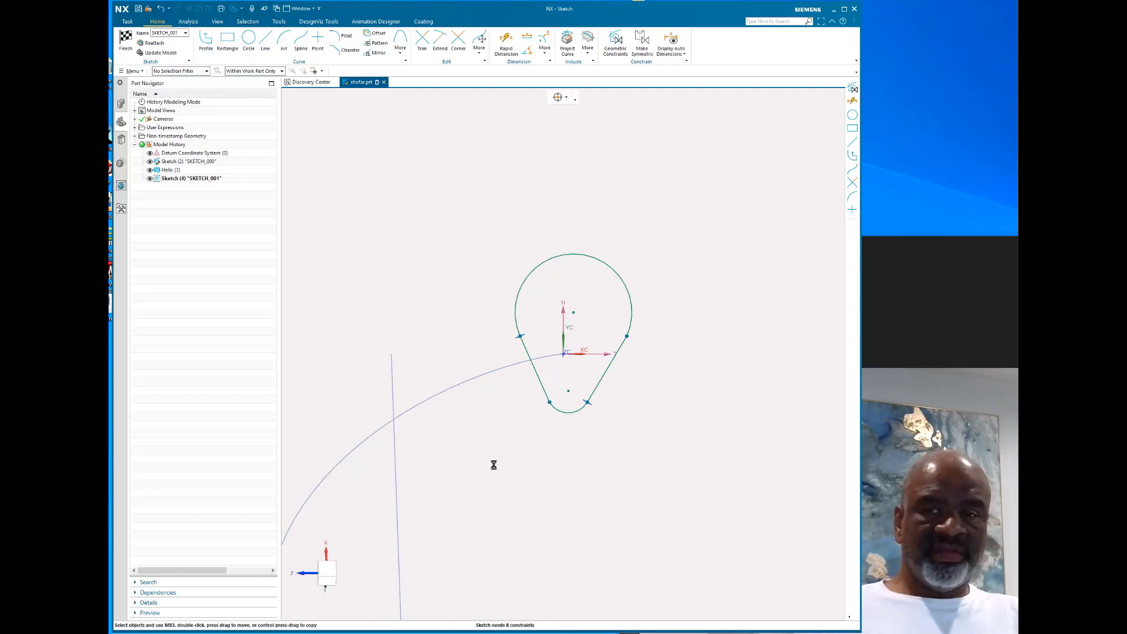
Apply Tangent constraints between the left line and the lower arc, and between the right line and the upper arc
key("c")
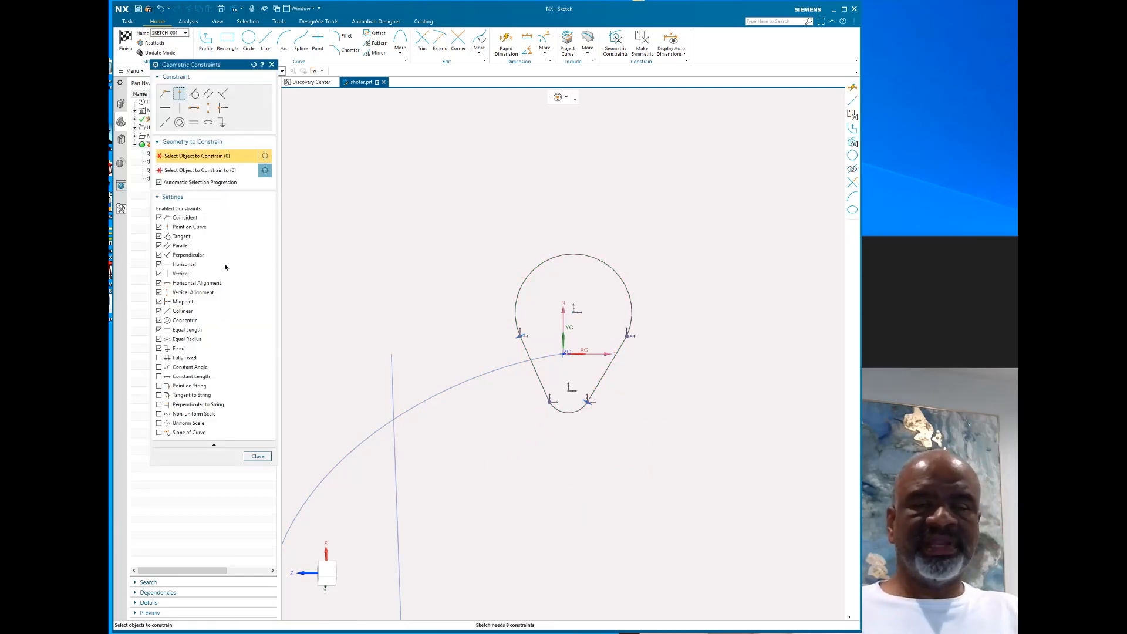
left_click(195, 94)
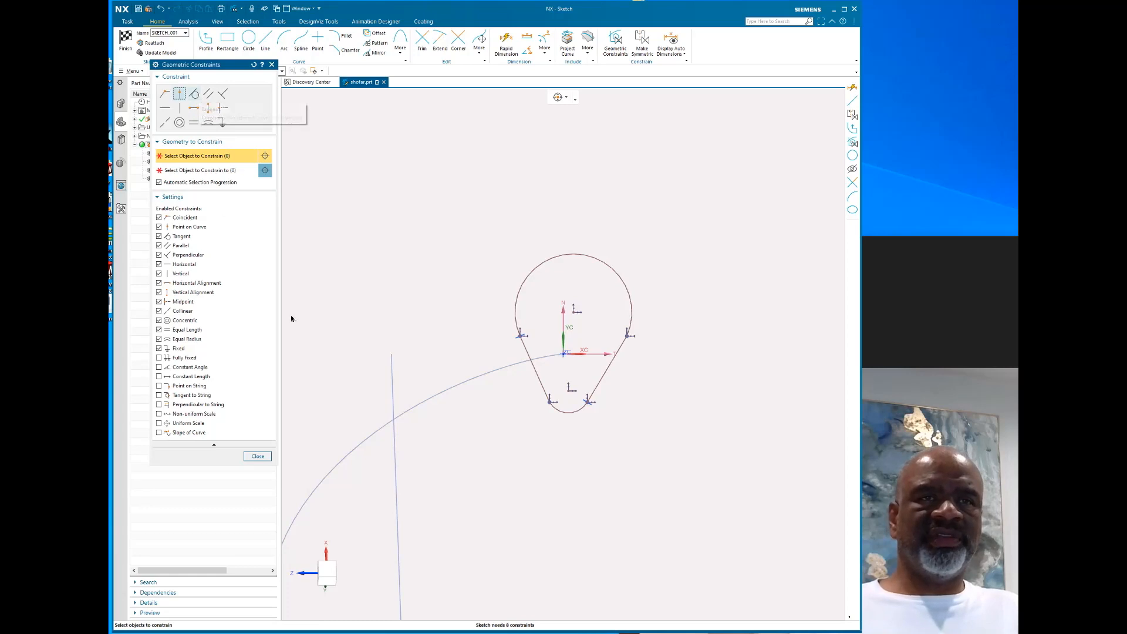
left_click(548, 404)
left_click(561, 410)
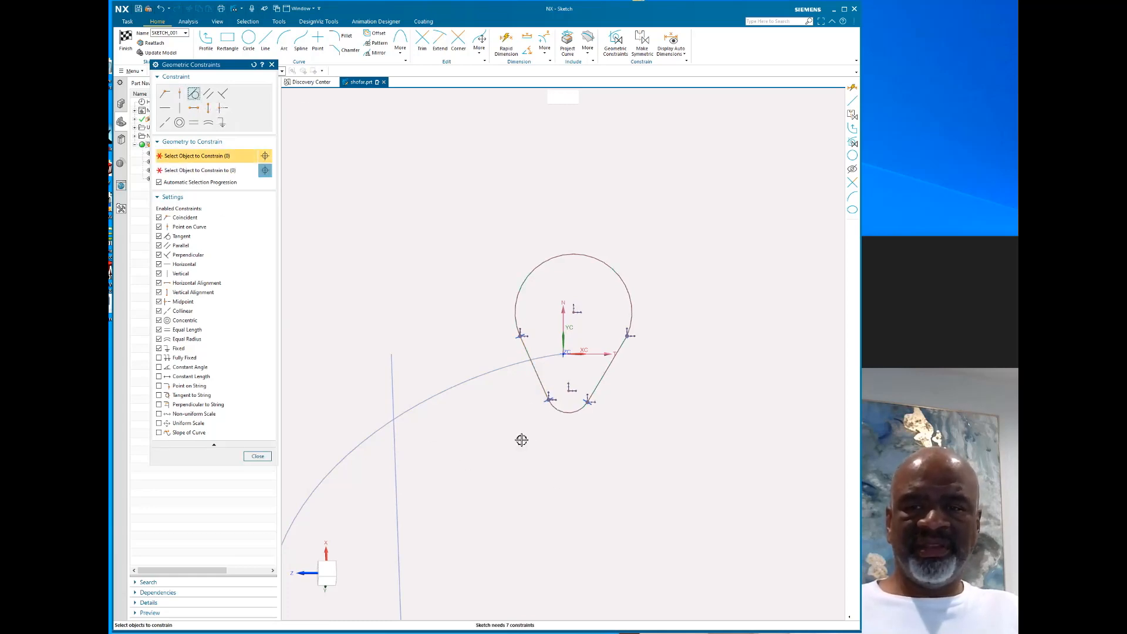
left_click(622, 340)
left_click(633, 318)
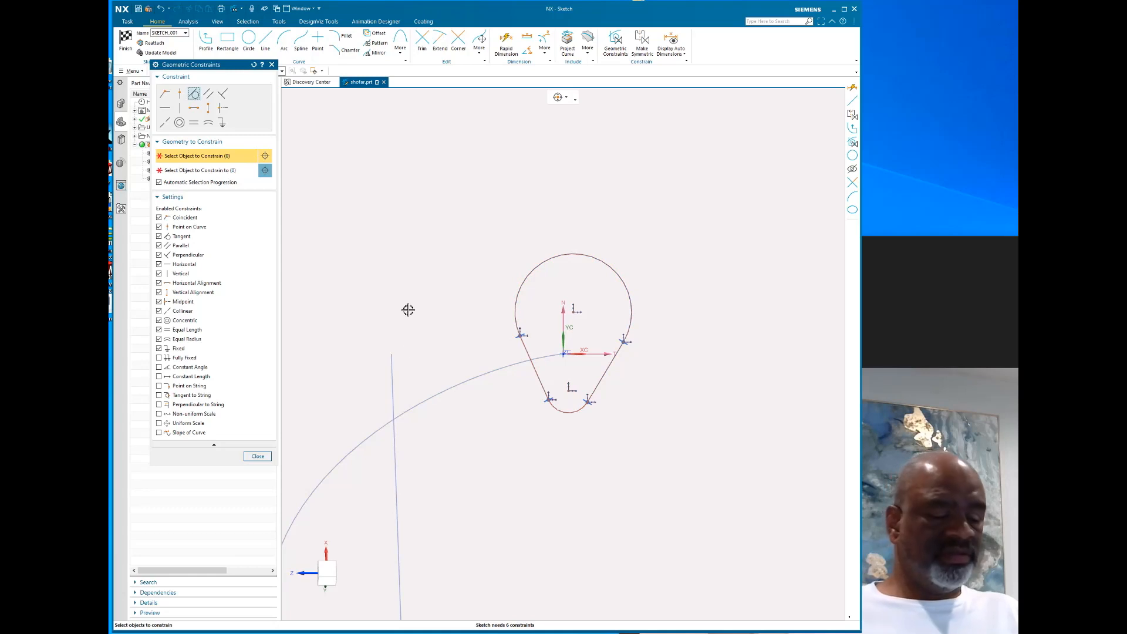
key("Escape")
Apply Vertical Alignment constraints to line up both arc centers with the sketch origin at the helix's end
key("c")
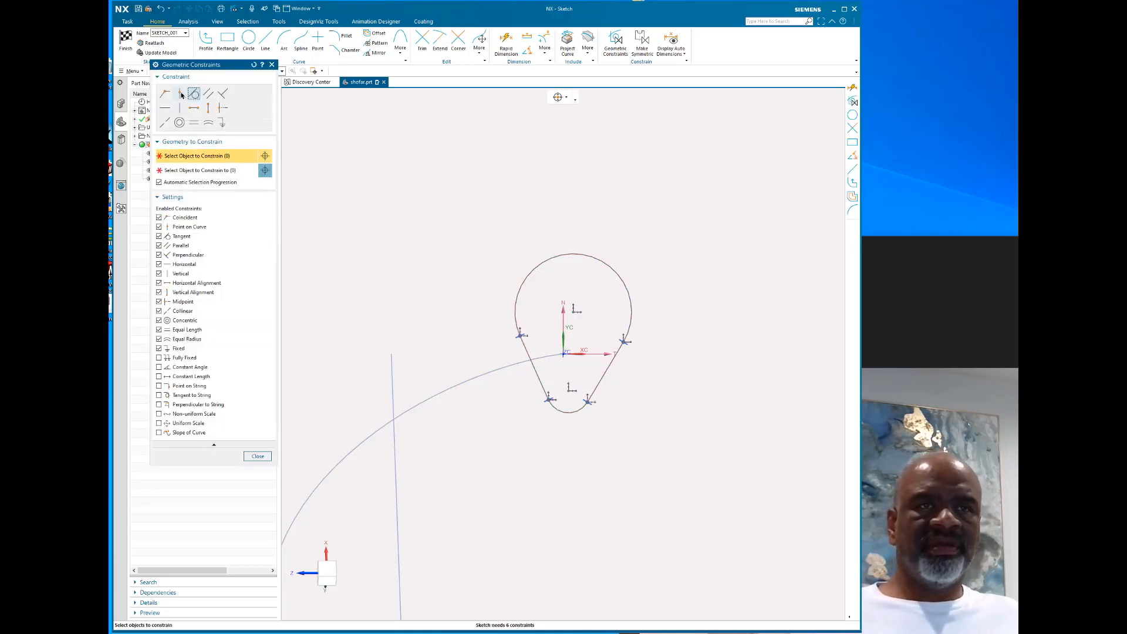
left_click(208, 109)
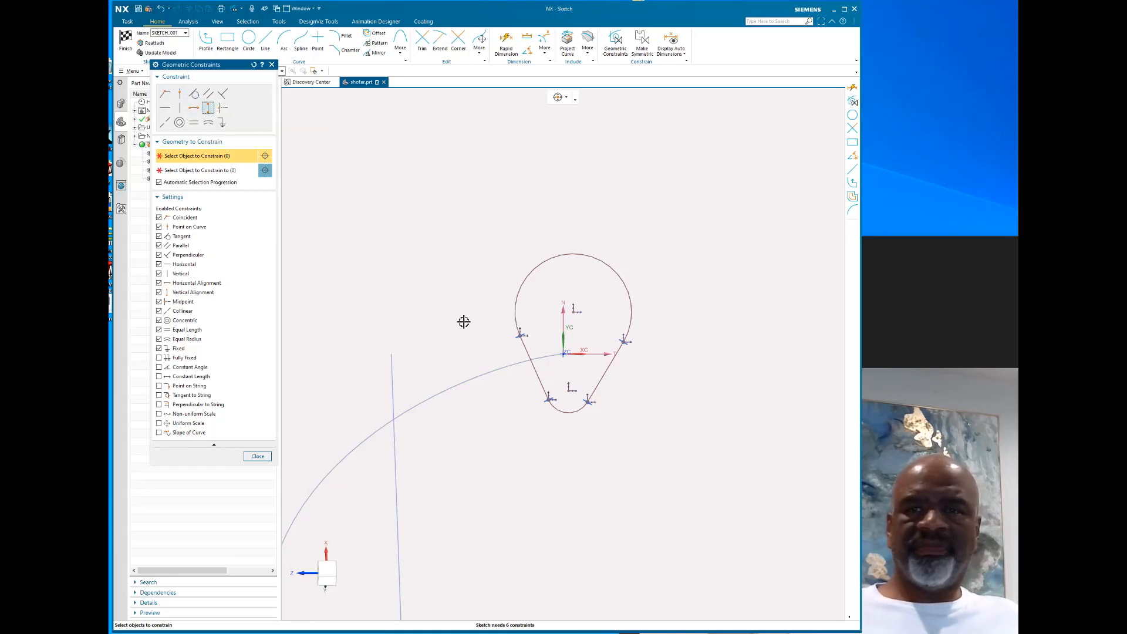
left_click(575, 312)
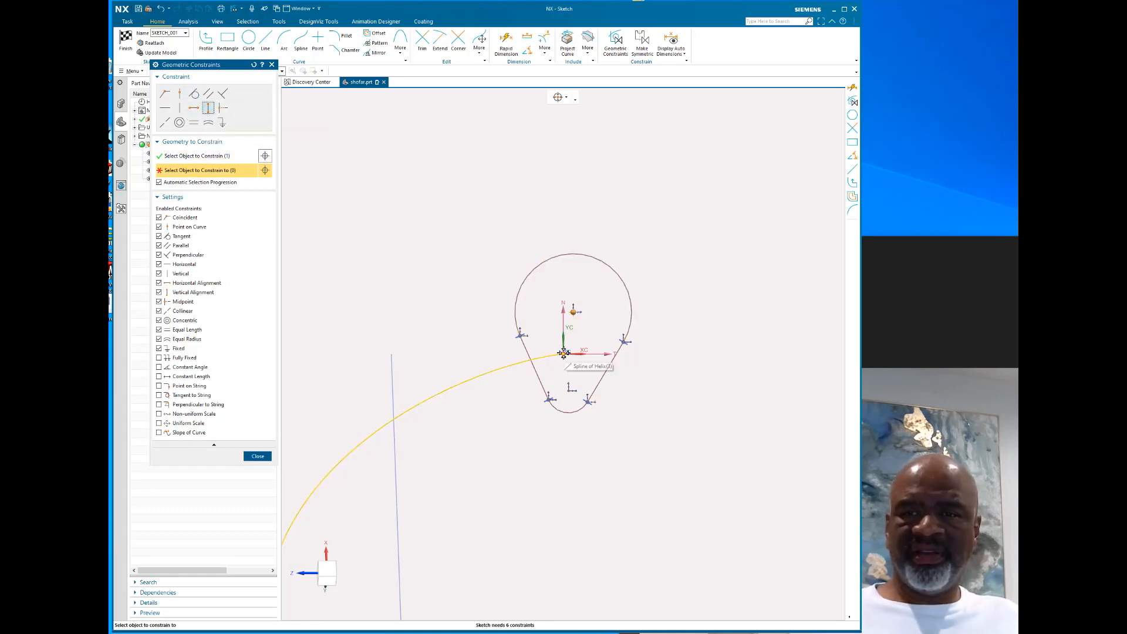
left_click(563, 353)
left_click(559, 390)
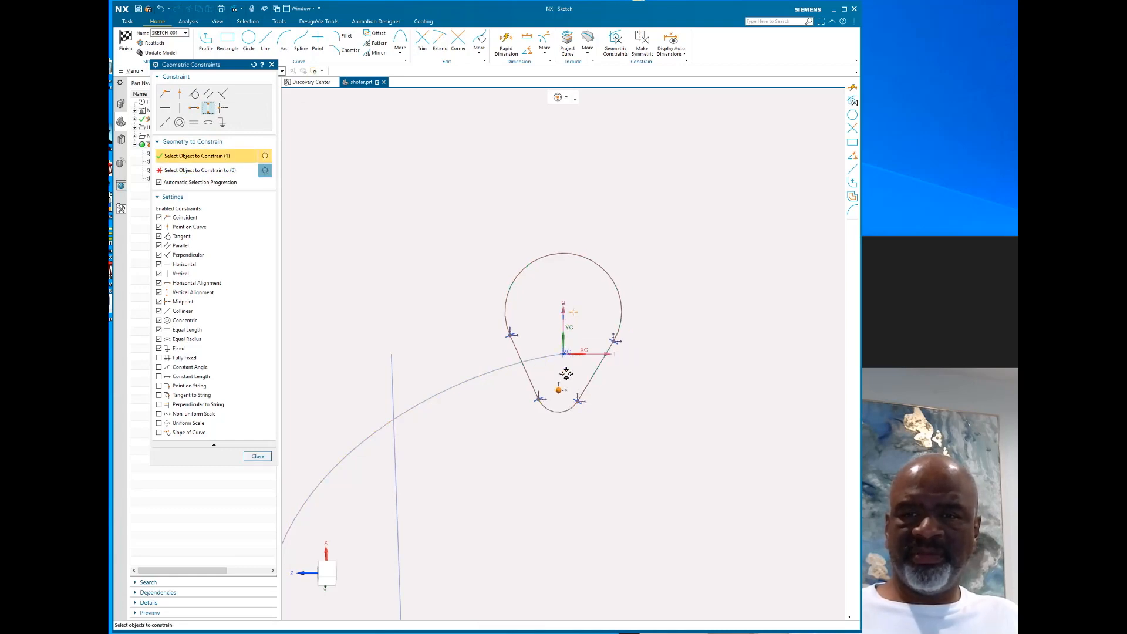
left_click(566, 356)
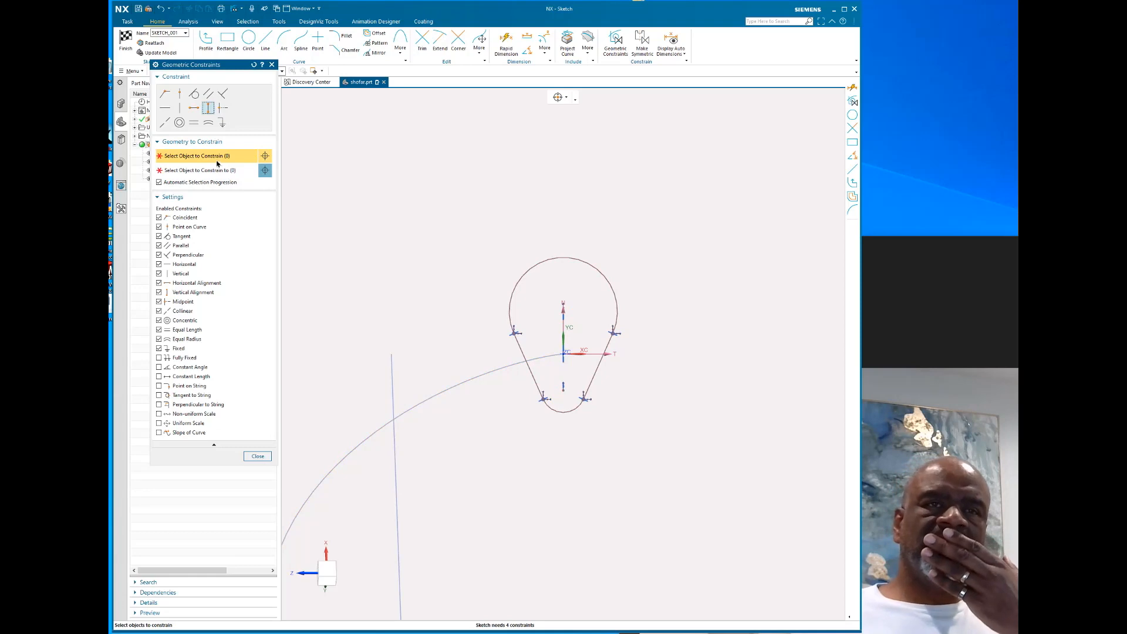
Dimension the profile's overall height from the upper arc's top to the lower arc's bottom, driven by the expression l2
left_click(506, 42)
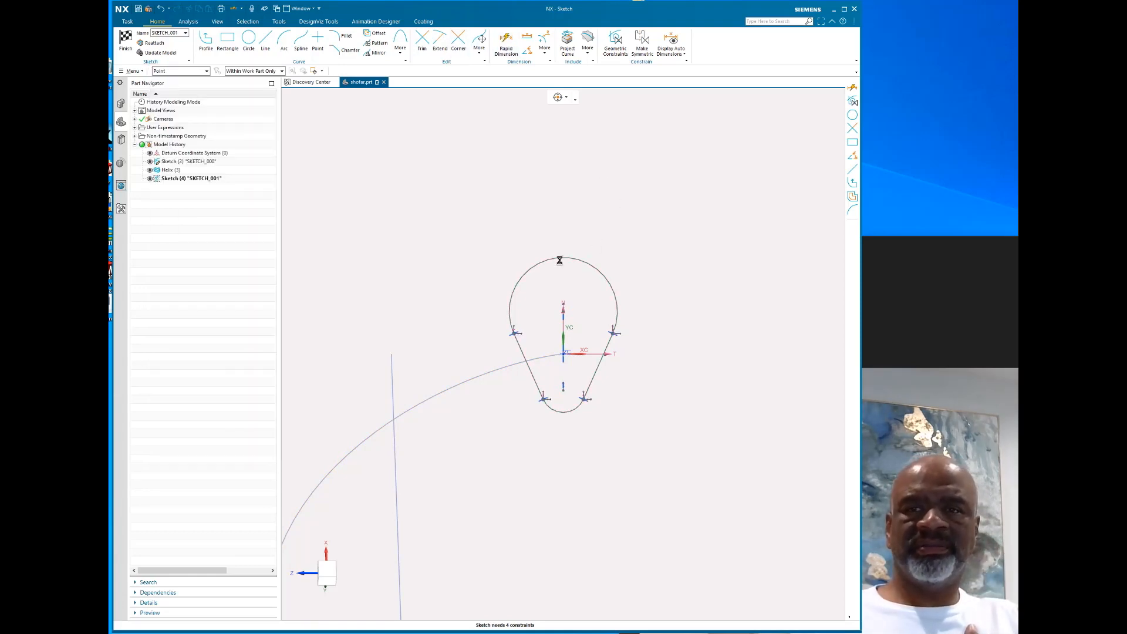
left_click(563, 257)
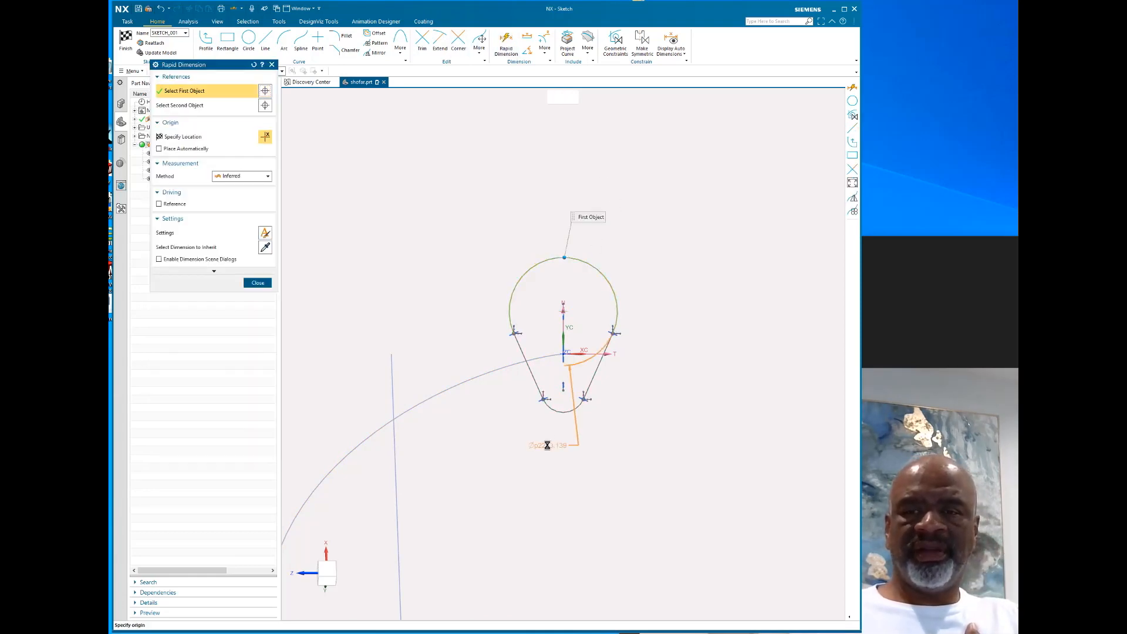
left_click(564, 413)
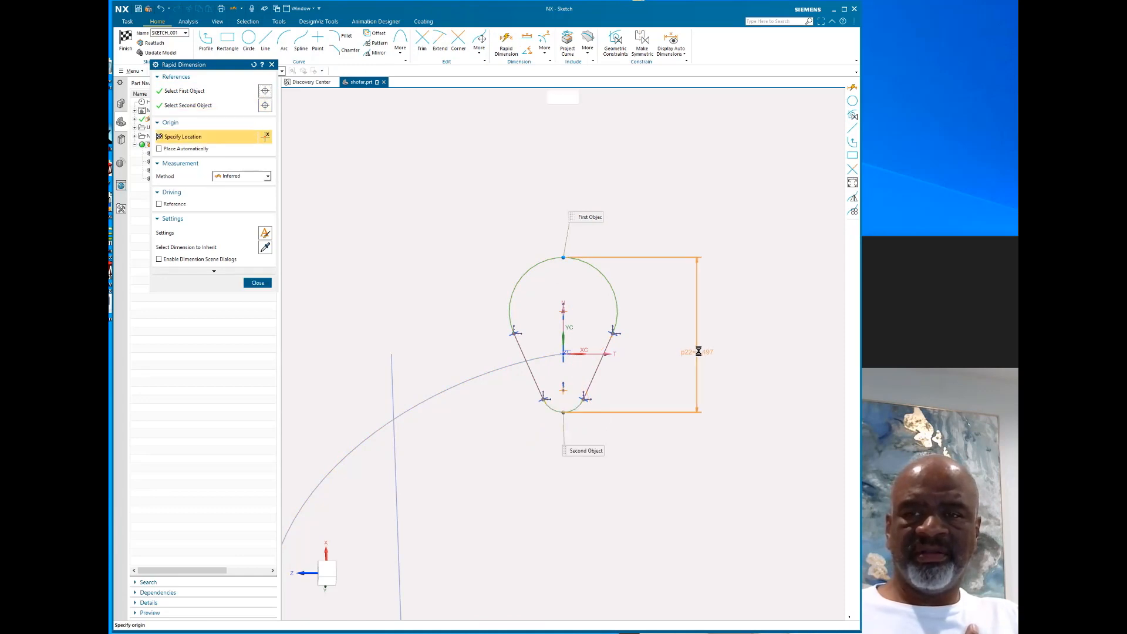
left_click(700, 351)
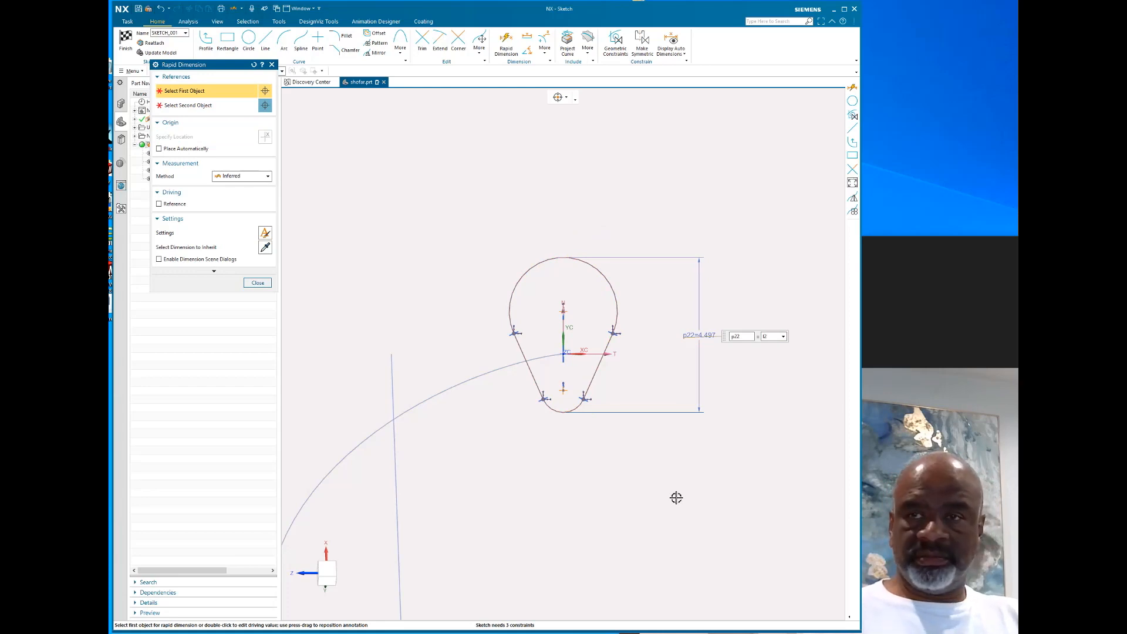
type("l2")
key("Return")
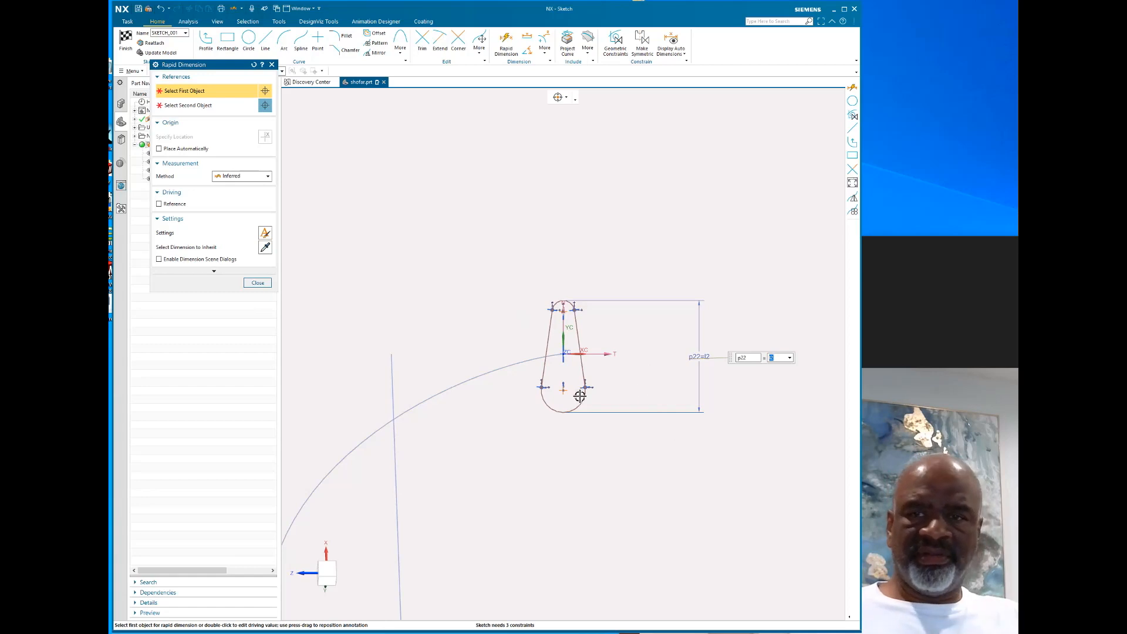
Dimension the vertical distance from the sketch origin to the top of the upper arc as l2/2
left_click(563, 354)
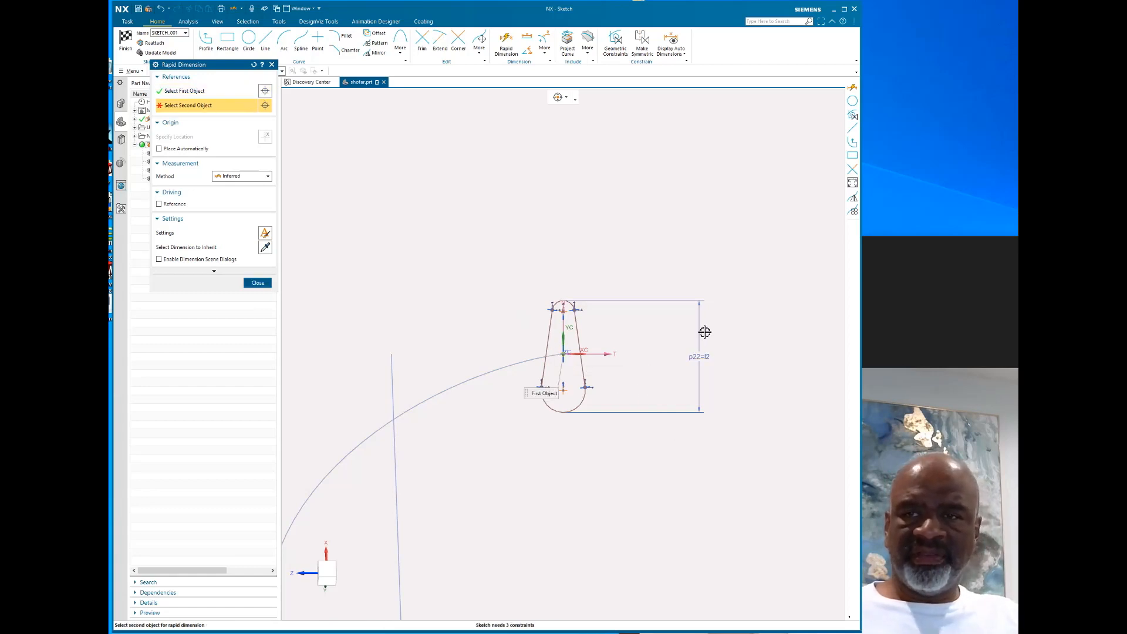
left_click(564, 301)
left_click(767, 330)
type("12")
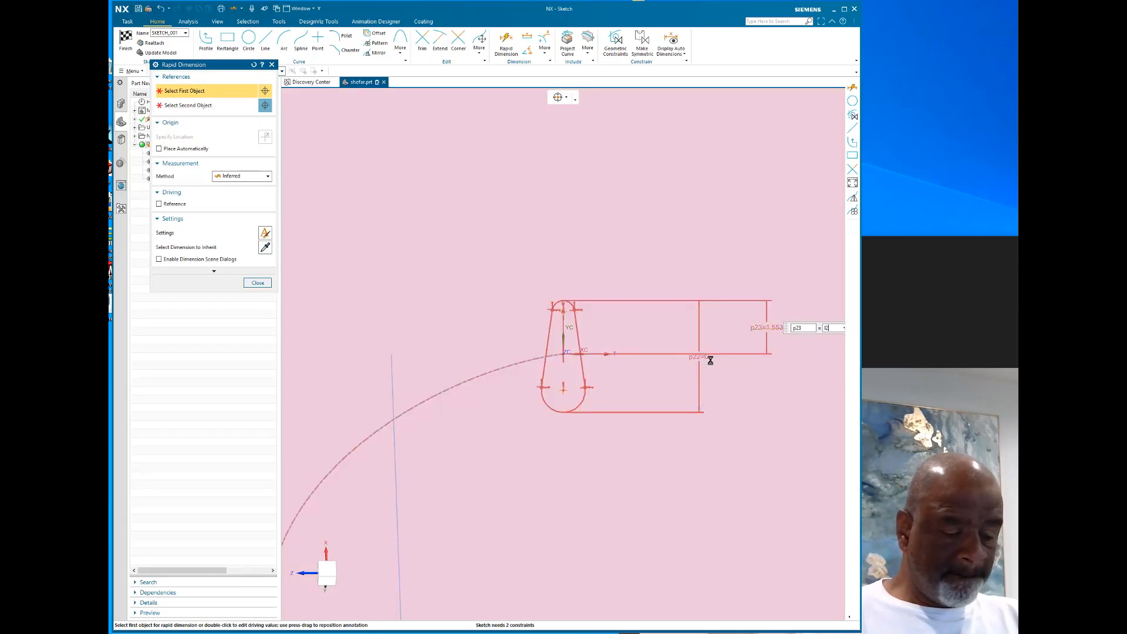
type("/2")
key("Return")
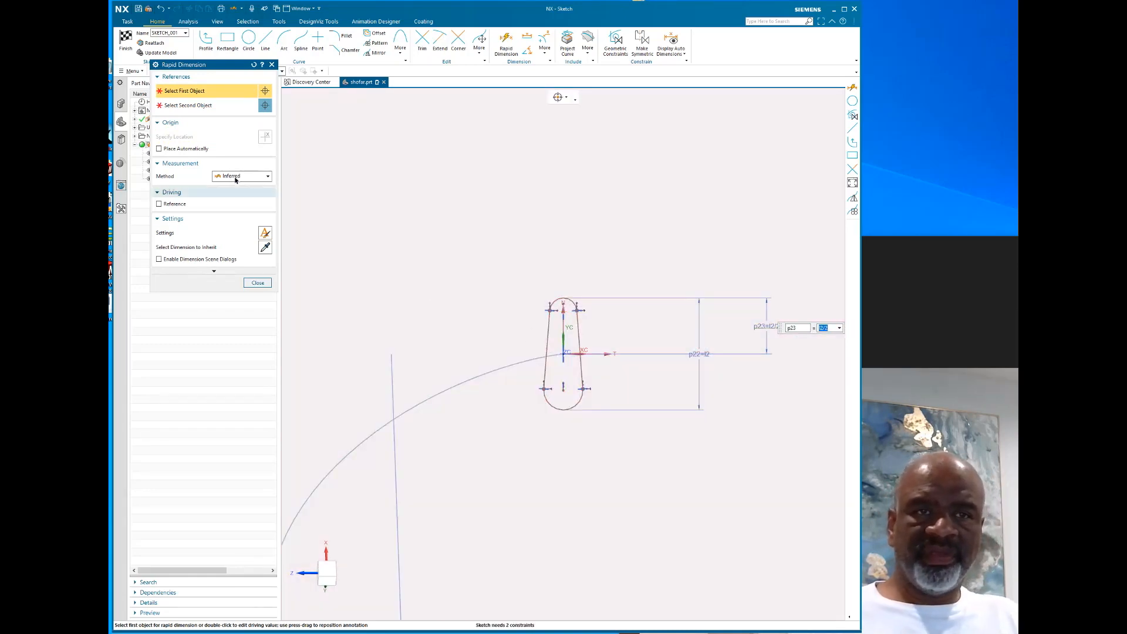
Add a diametral dimension to the lower arc, driven by the expression d4
left_click(236, 176)
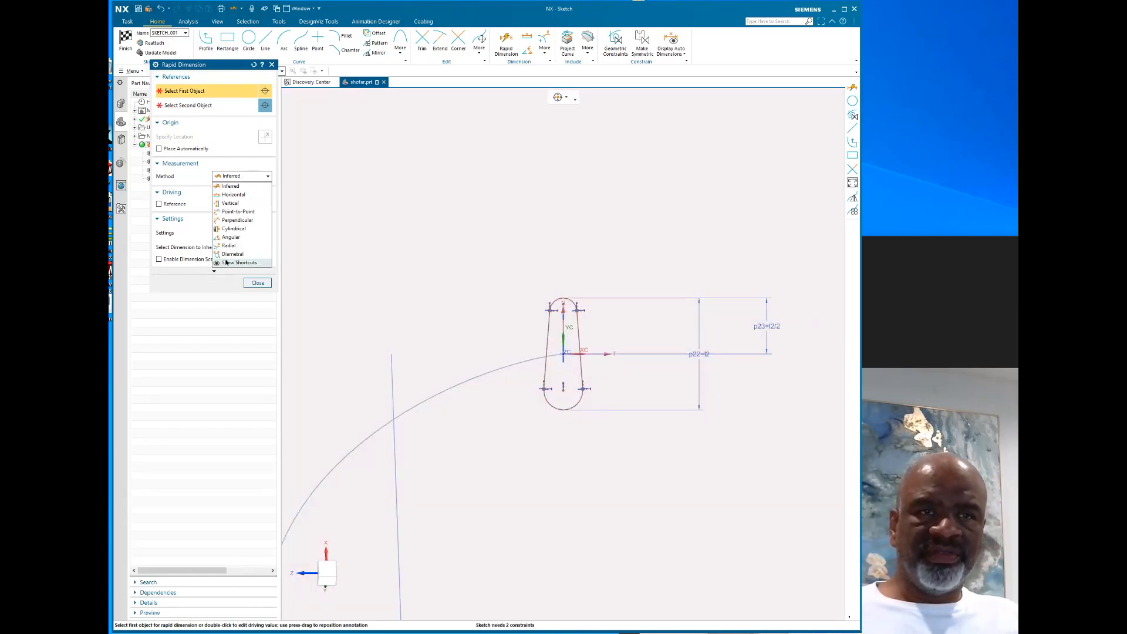
left_click(232, 259)
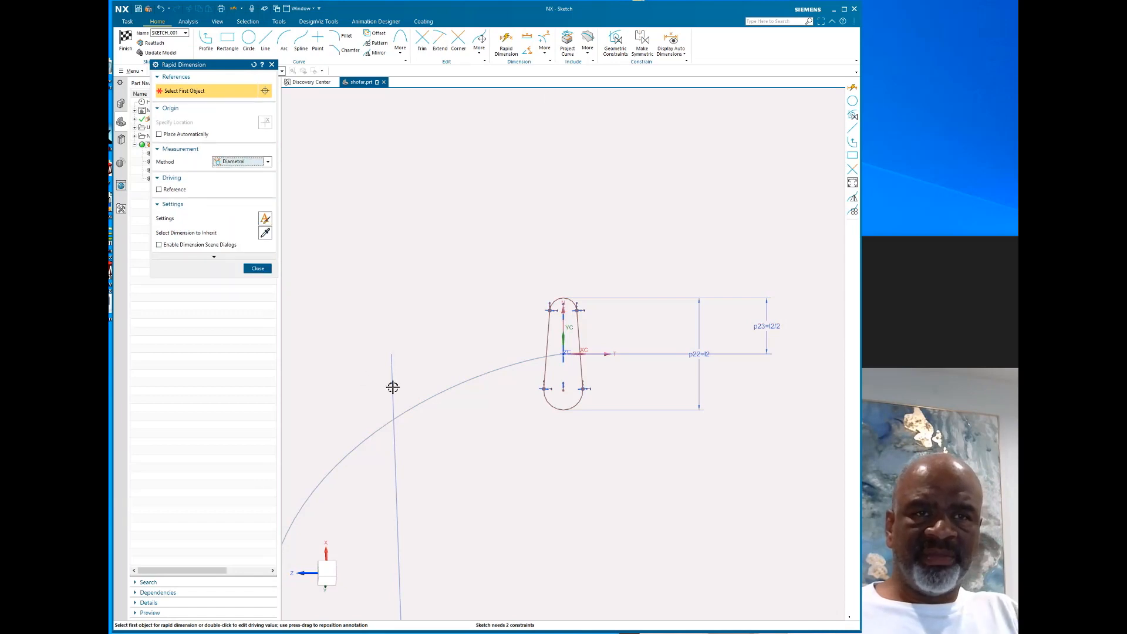
left_click(572, 405)
left_click(627, 469)
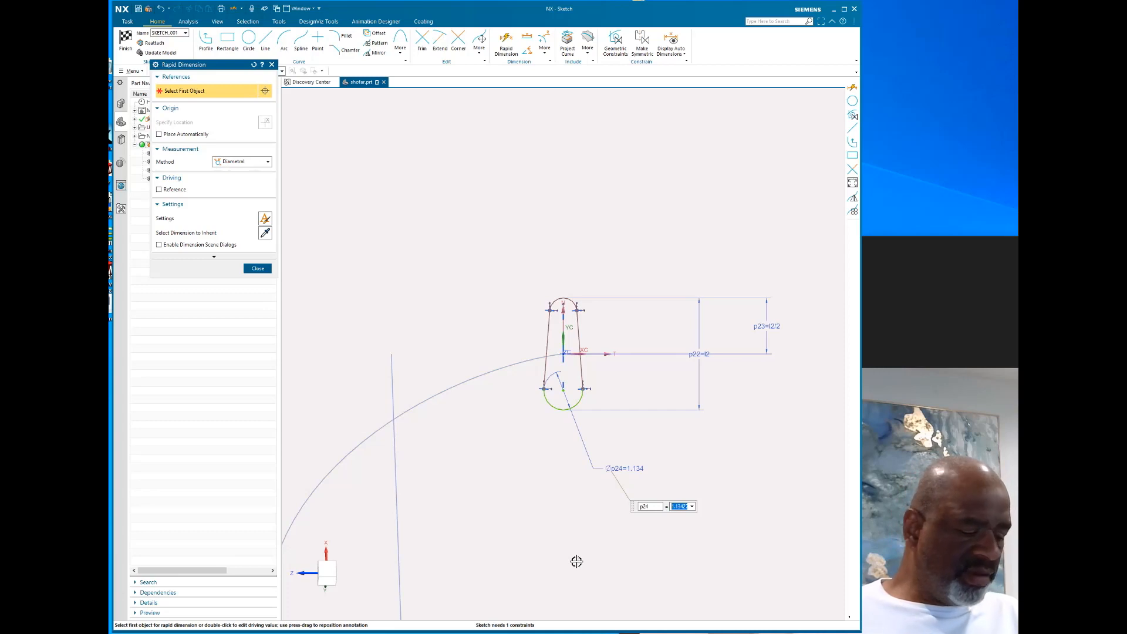
type("d4")
key("Return")
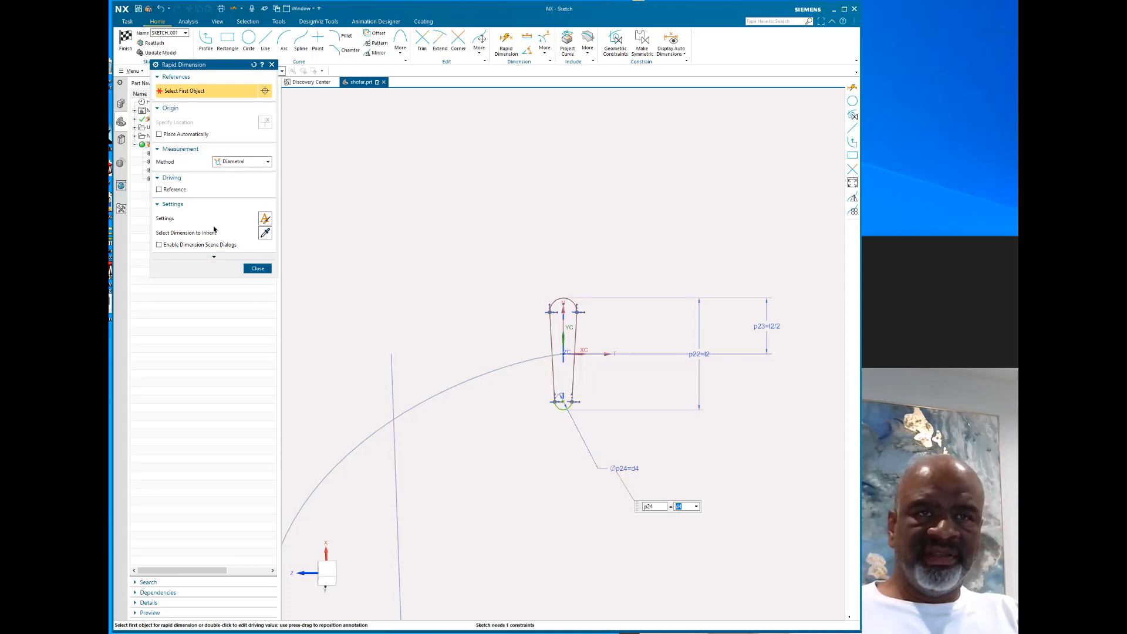
Add a diametral dimension to the upper arc, driven by the expression w
scroll(553, 302, "up", 6)
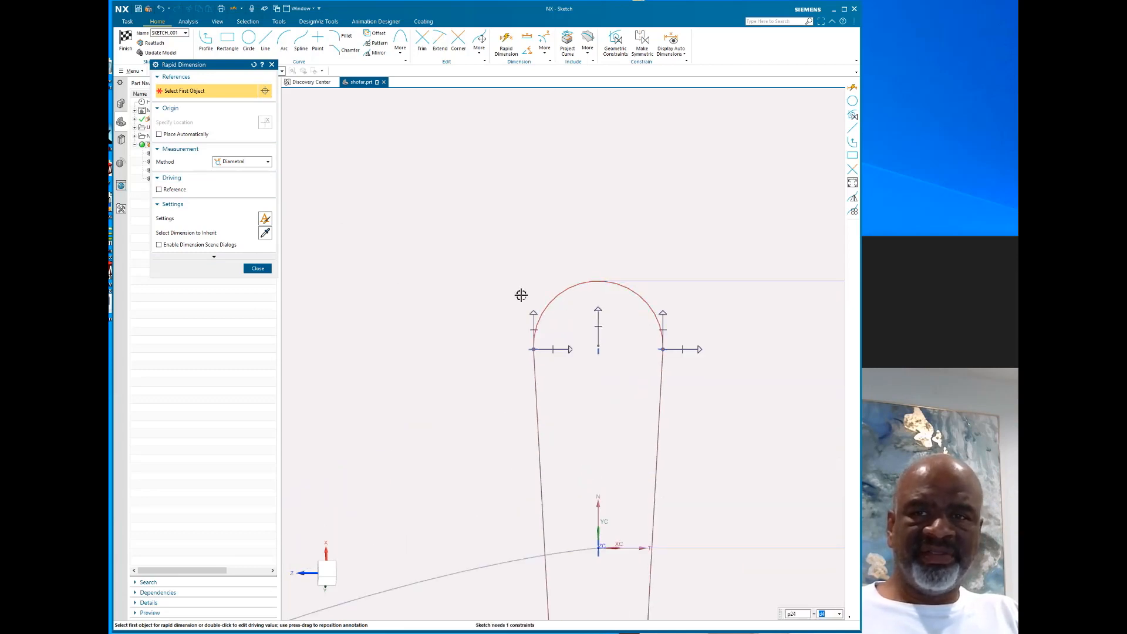
left_click(574, 287)
left_click(691, 192)
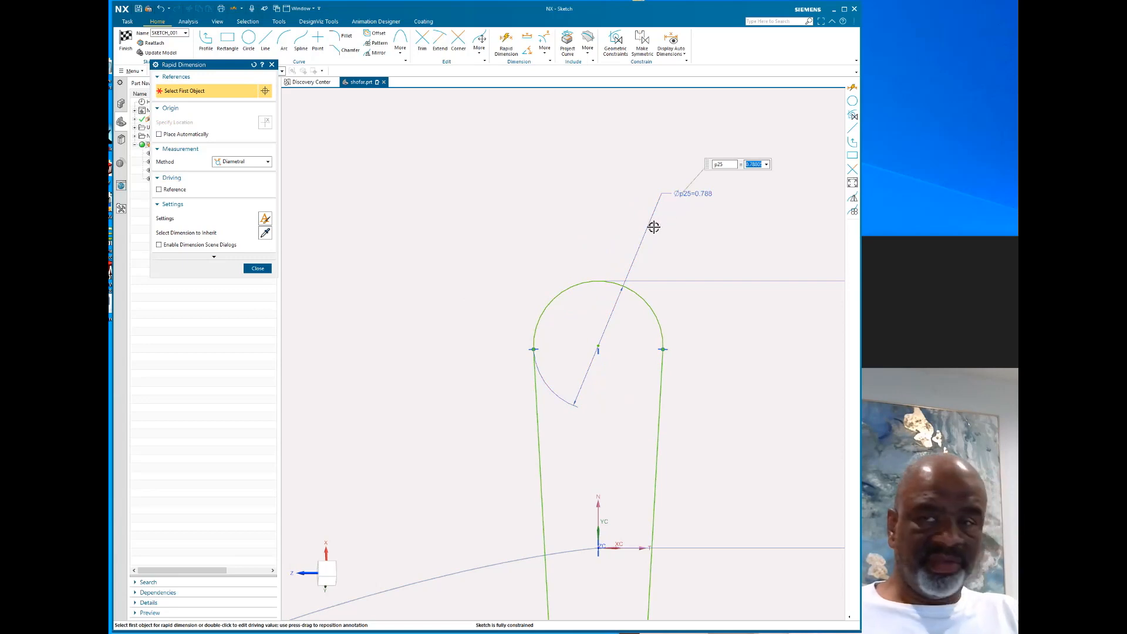
type("w")
key("Return")
scroll(654, 226, "down", 2)
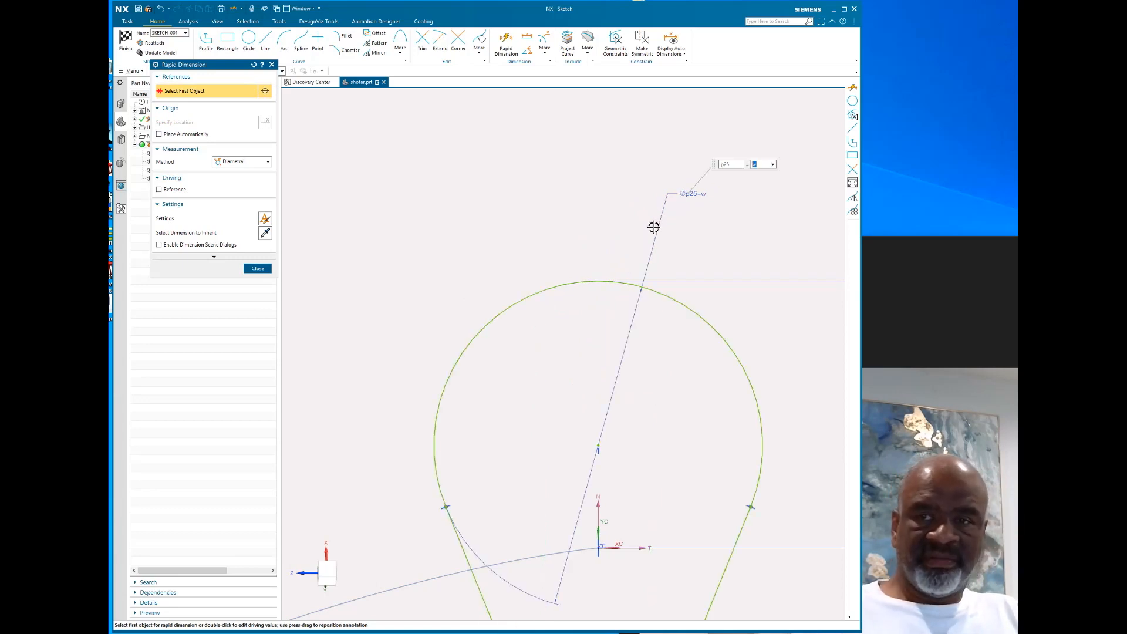
scroll(516, 229, "down", 4)
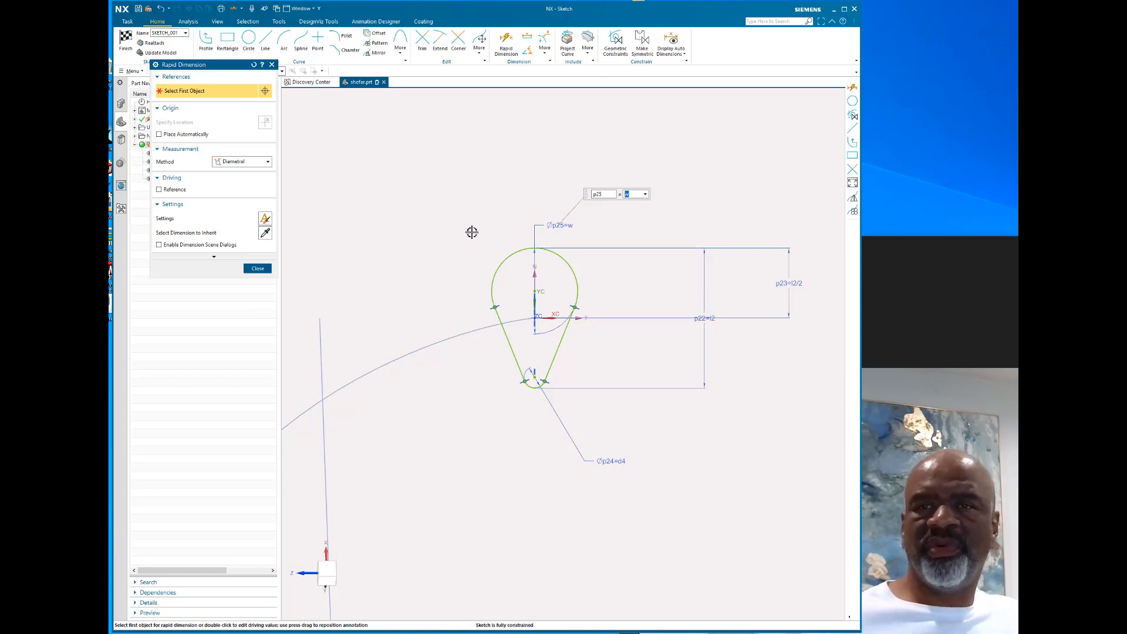
End the dimensioning and finish the teardrop cross-section sketch
left_click(247, 268)
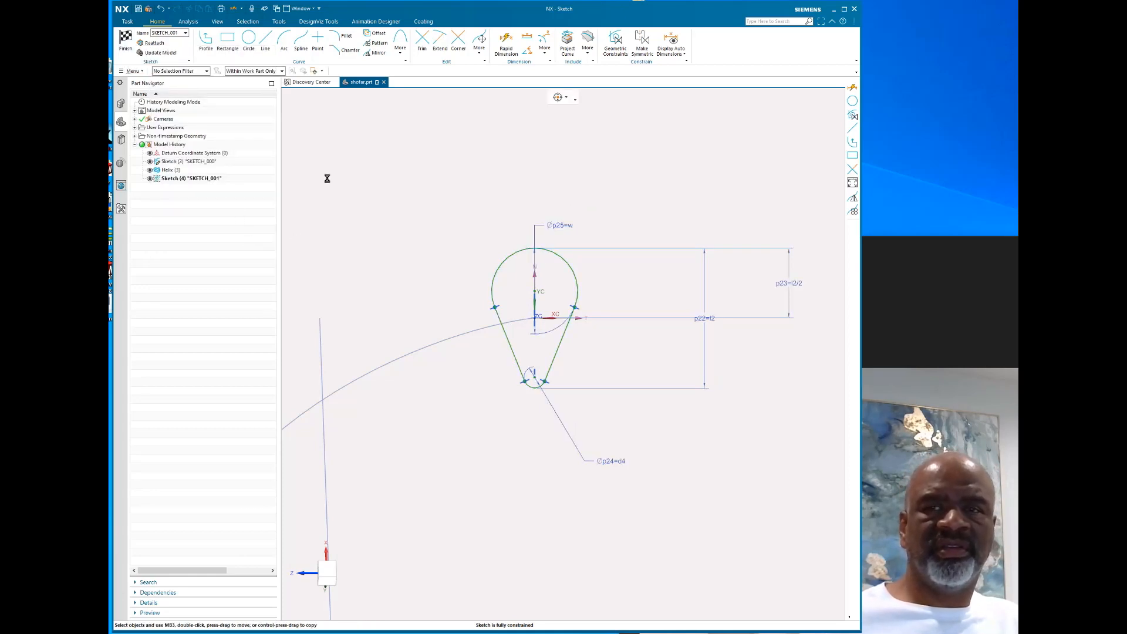
left_click(126, 40)
mouse_move(476, 327)
middle_mouse_down()
mouse_move(516, 382)
mouse_move(511, 430)
middle_mouse_up()
scroll(483, 370, "up", 5)
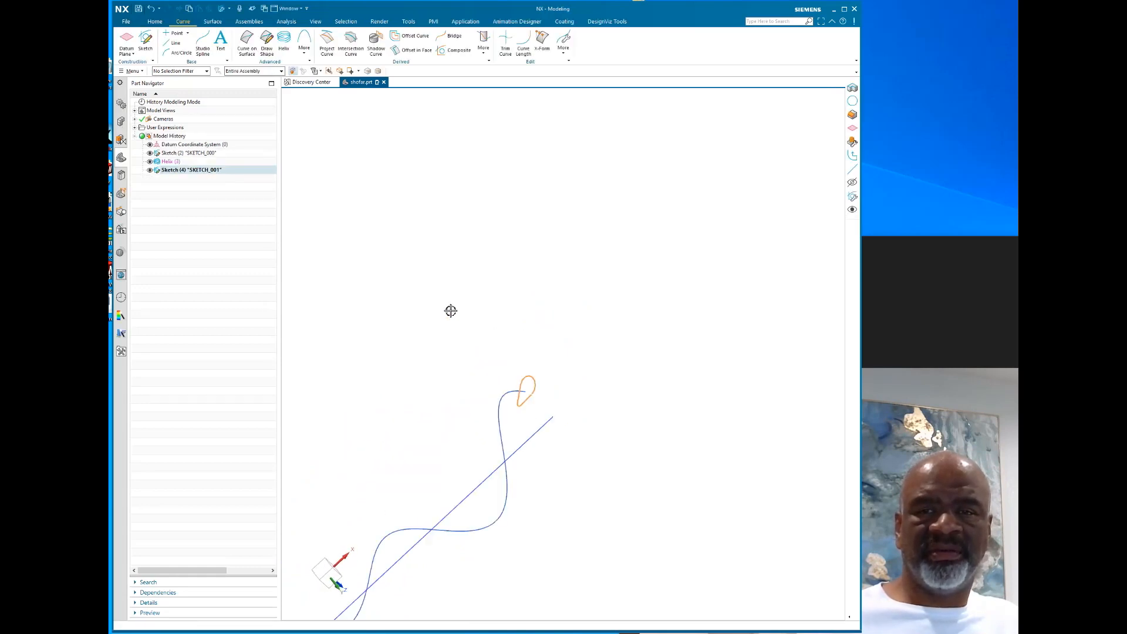
scroll(553, 244, "down", 5)
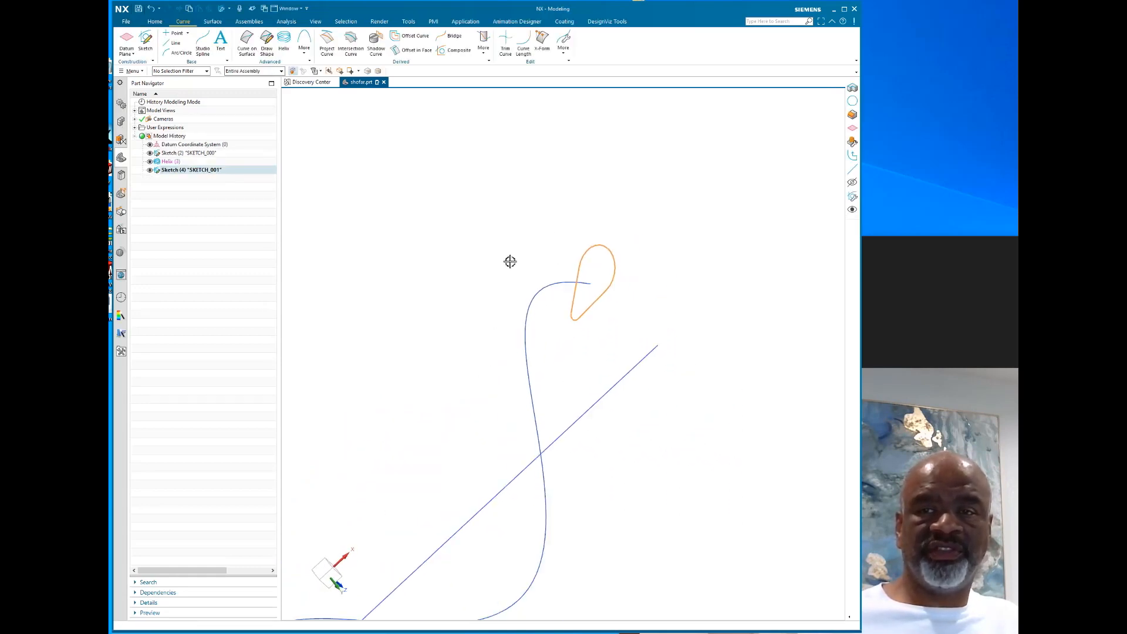
Set the user expression w to 2.5
left_click(135, 128)
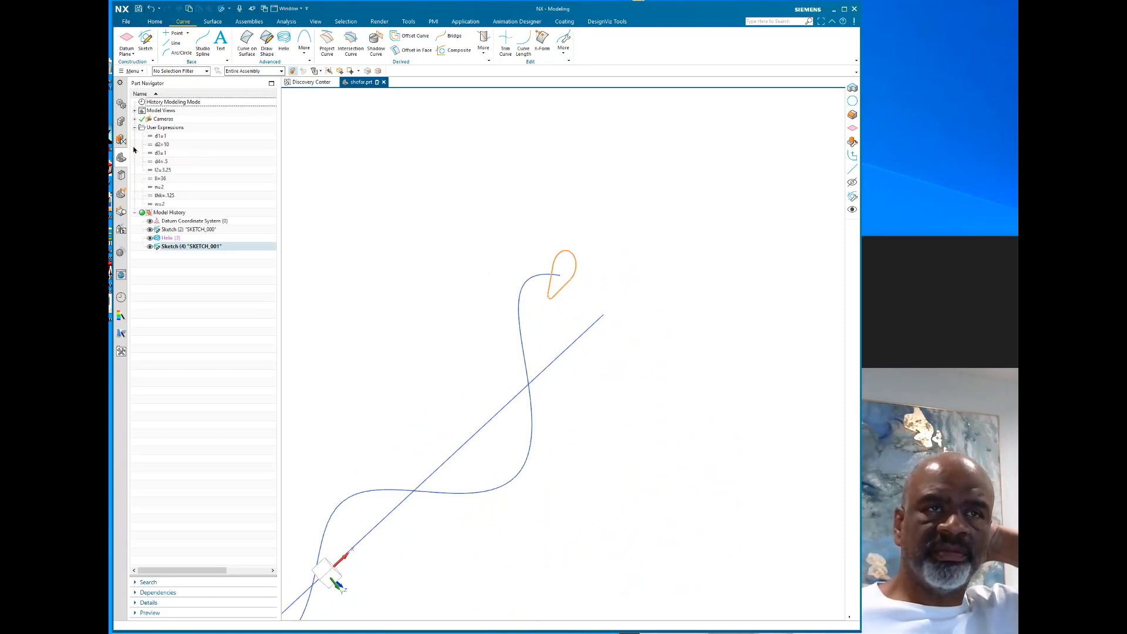
double_click(171, 204)
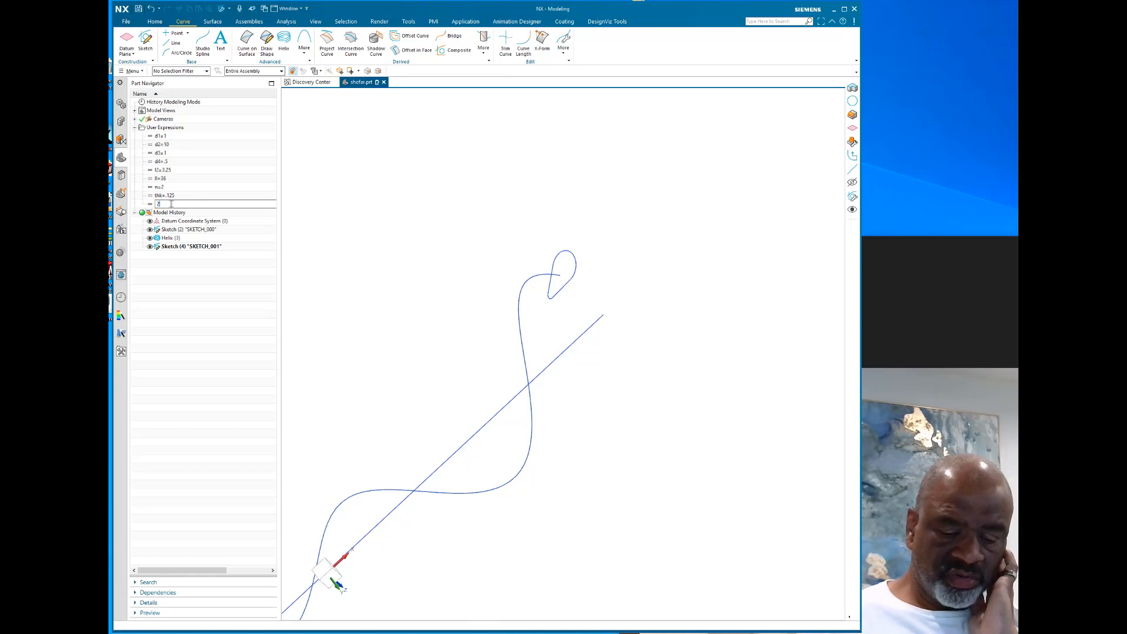
key("Return")
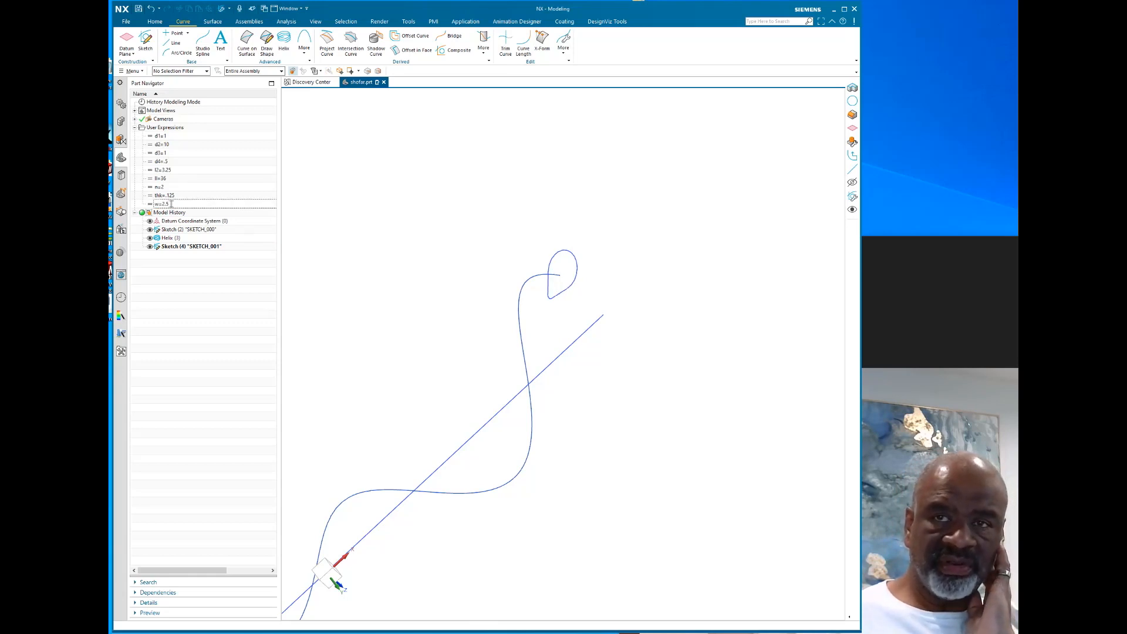
Try a Swept body with the teardrop sketch as section, the helix as guide and Fixed orientation
mouse_move(589, 299)
middle_mouse_down()
mouse_move(553, 299)
mouse_move(622, 294)
mouse_move(574, 297)
mouse_move(592, 296)
middle_mouse_up()
scroll(587, 281, "down", 3)
scroll(519, 246, "up", 1)
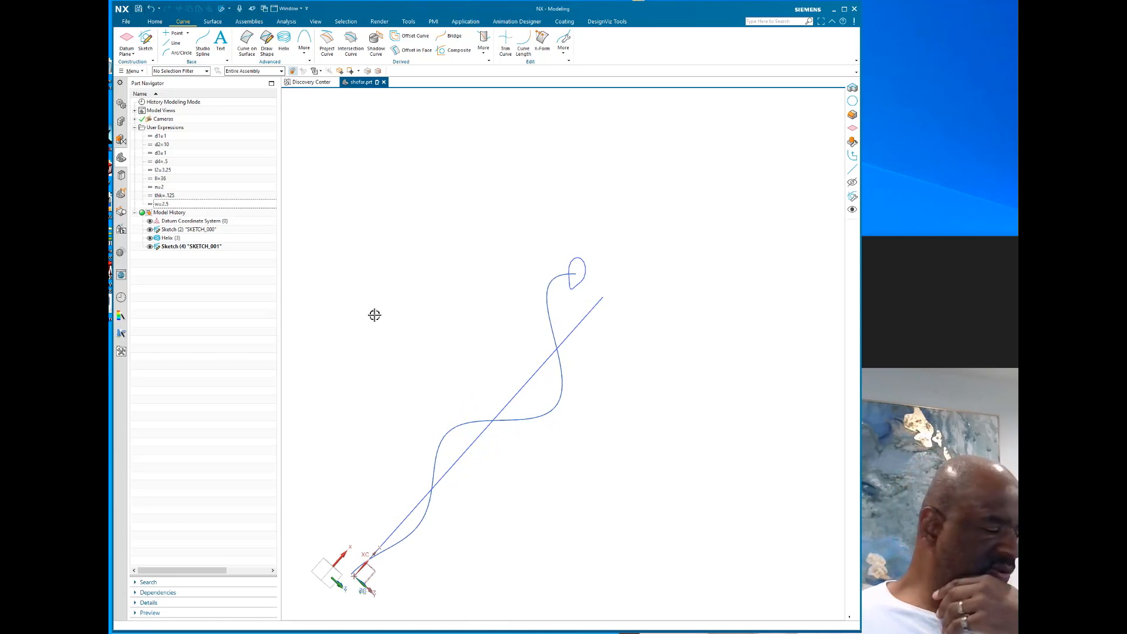
scroll(350, 586, "up", 3)
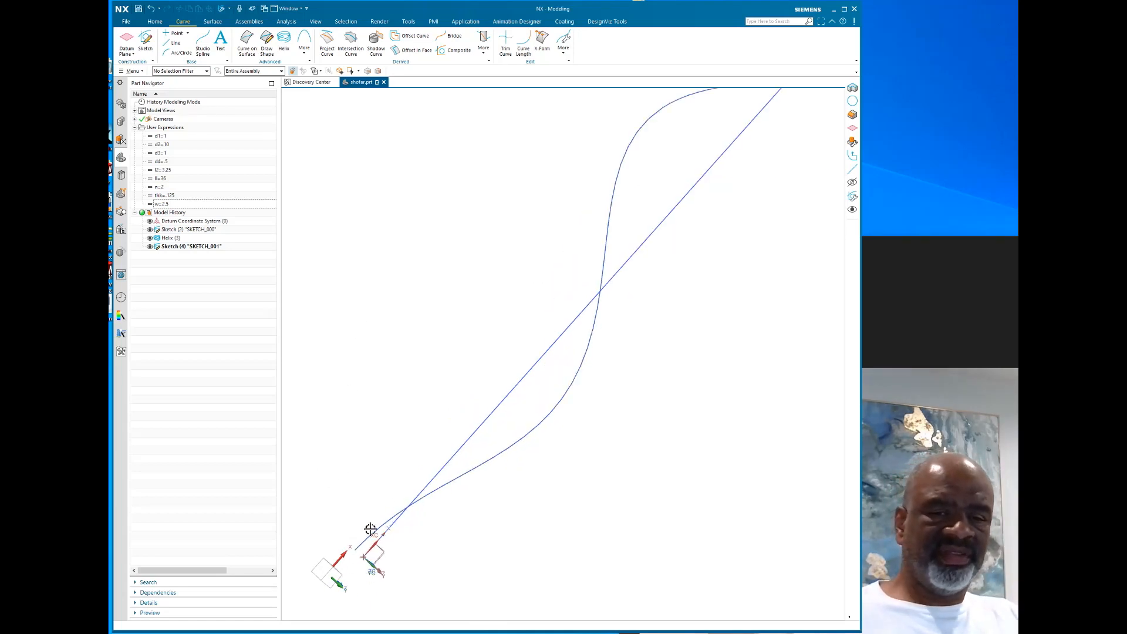
scroll(376, 364, "down", 3)
scroll(382, 378, "down", 2)
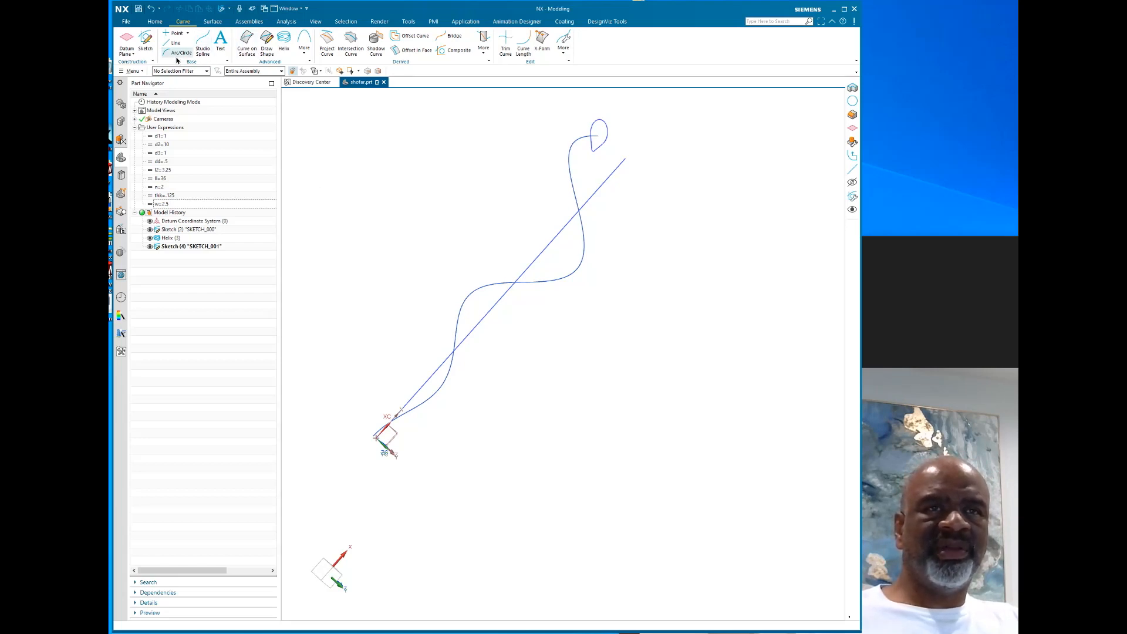
left_click(212, 22)
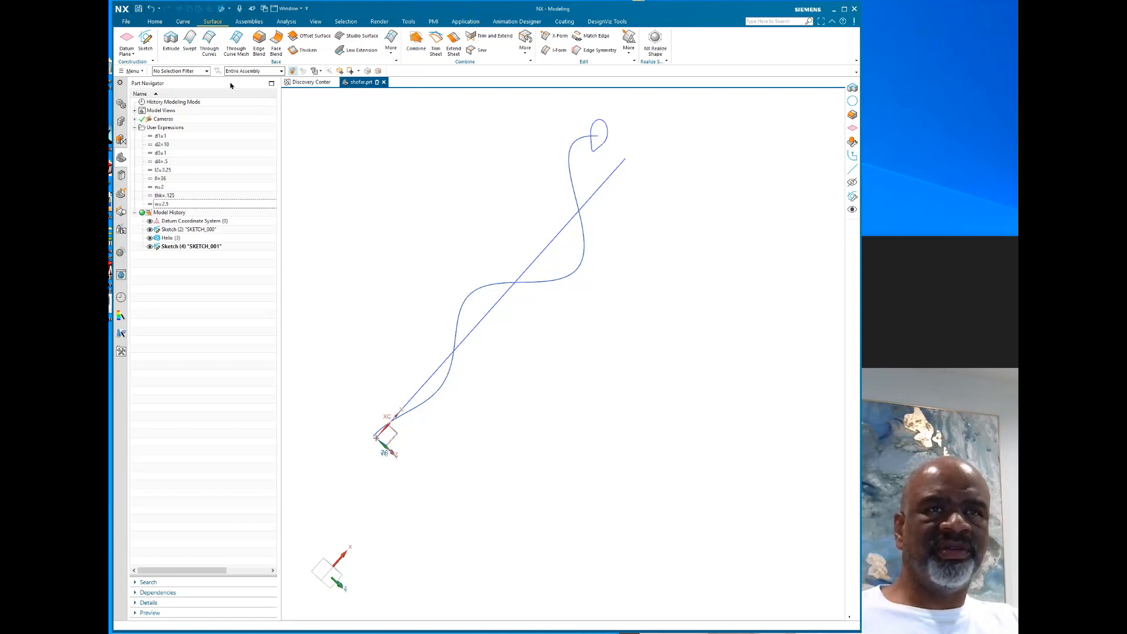
left_click(190, 40)
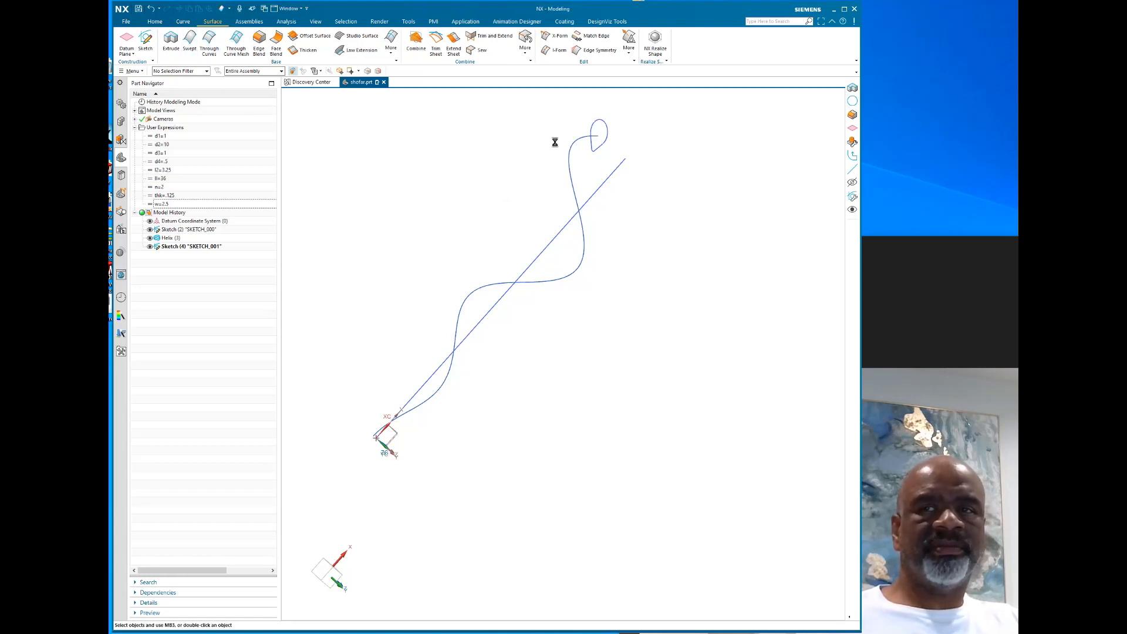
left_click(599, 120)
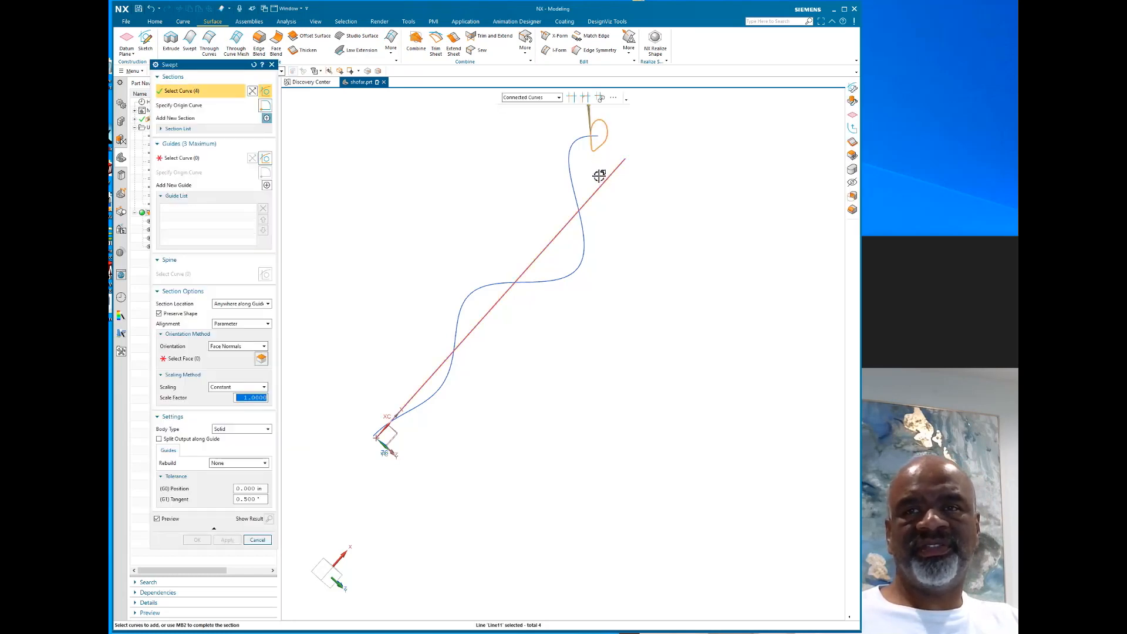
left_click(189, 159)
left_click(569, 147)
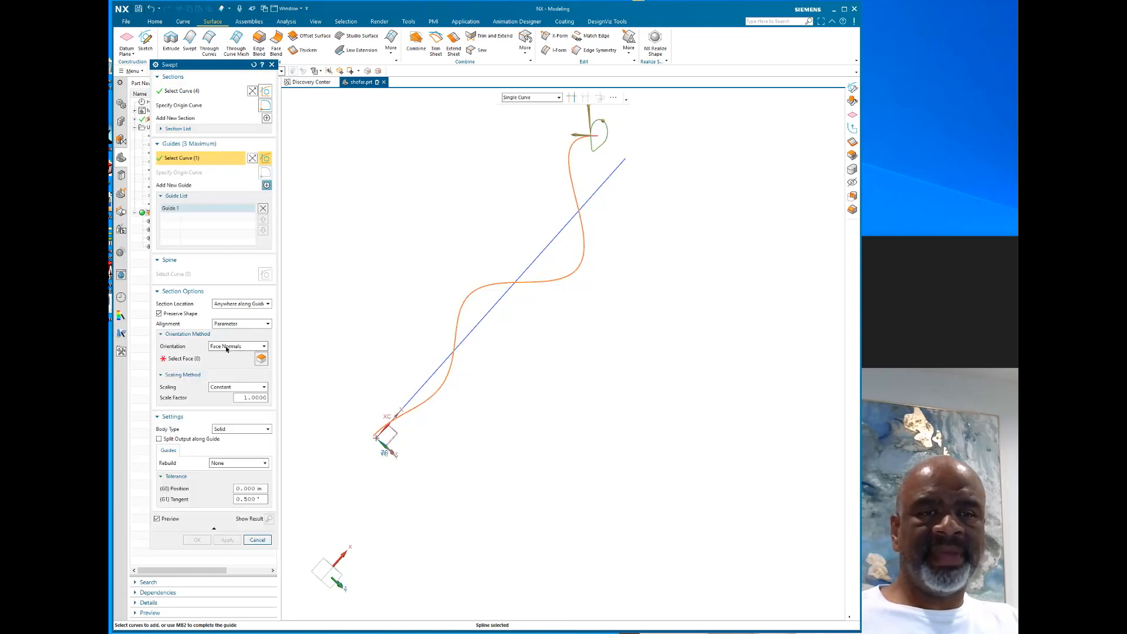
left_click(224, 350)
left_click(221, 352)
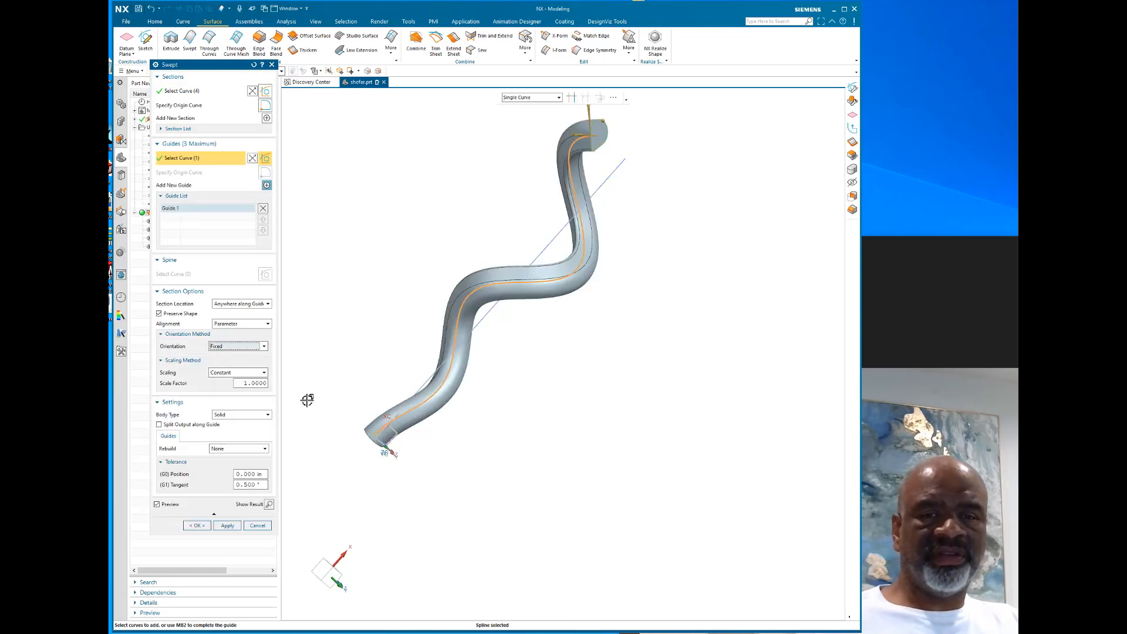
Examine the previewed sweep's end near the datum coordinate system from several angles, and discard the sweep
middle_click_drag(442, 465, 525, 424)
scroll(550, 370, "up", 5)
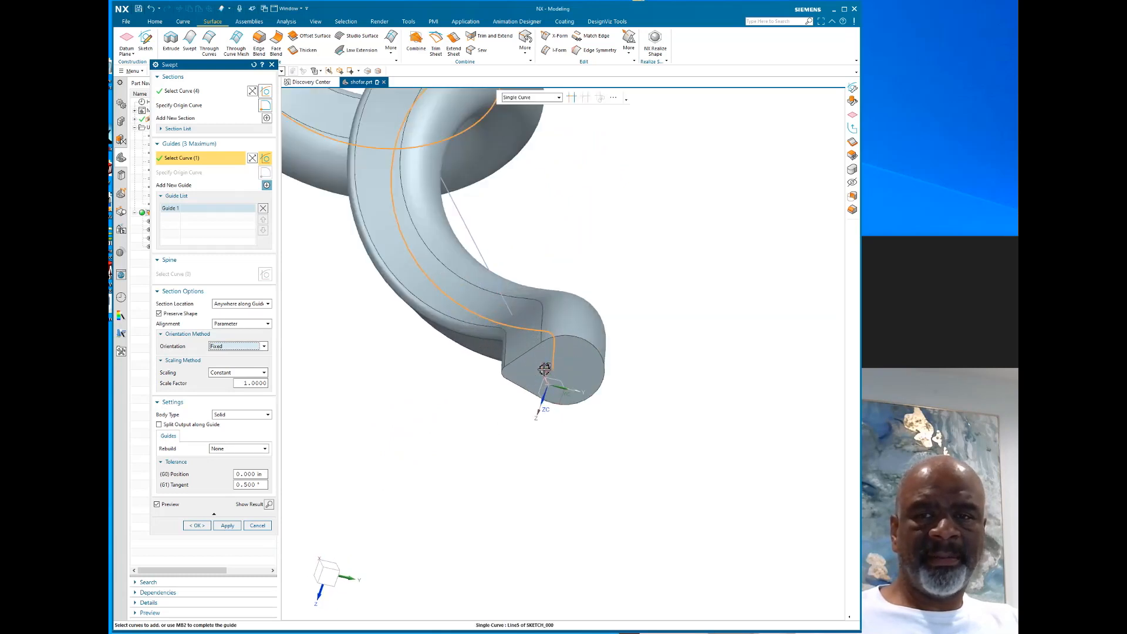
scroll(569, 348, "down", 2)
mouse_move(577, 474)
middle_mouse_down()
mouse_move(568, 458)
mouse_move(599, 428)
mouse_move(589, 460)
middle_mouse_up()
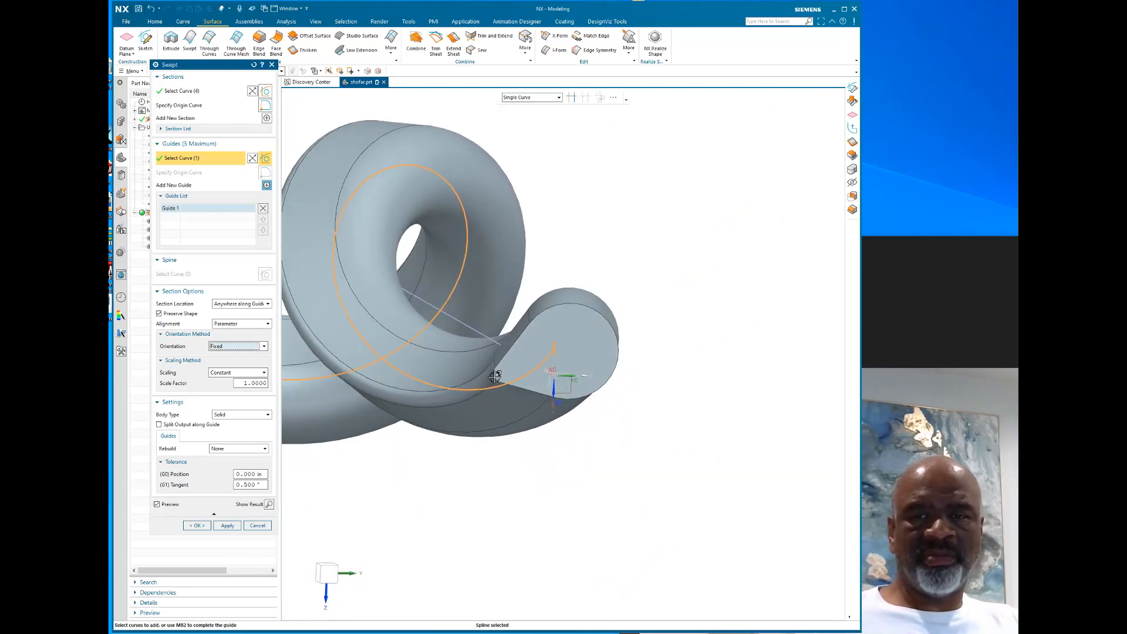
scroll(590, 381, "up", 2)
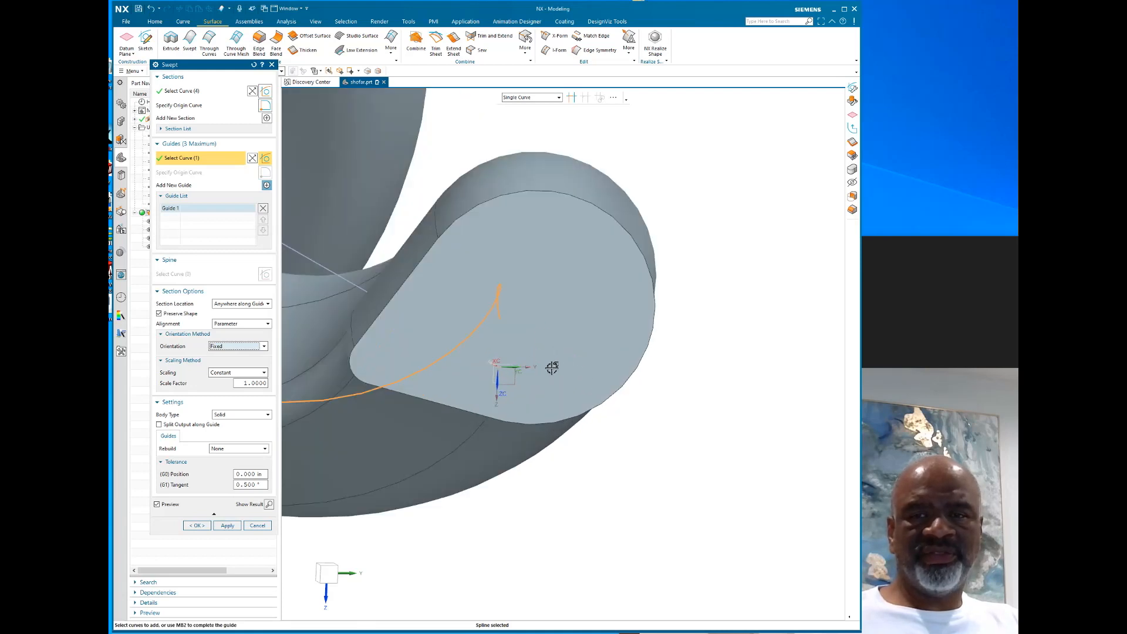
scroll(593, 424, "down", 3)
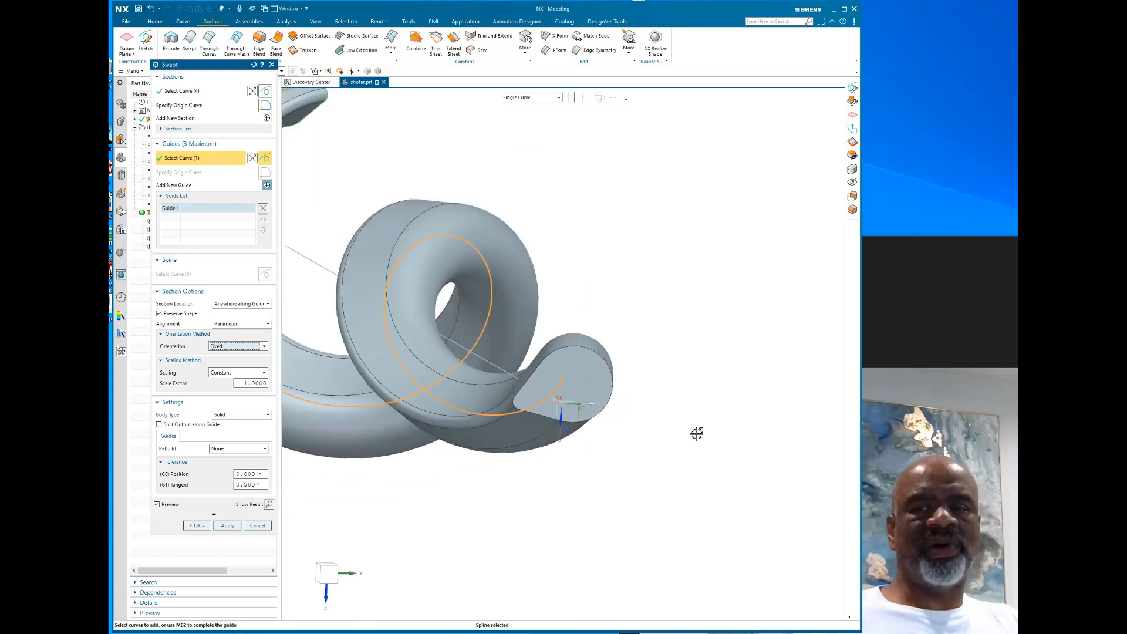
mouse_move(702, 390)
middle_mouse_down()
mouse_move(697, 438)
mouse_move(703, 410)
middle_mouse_up()
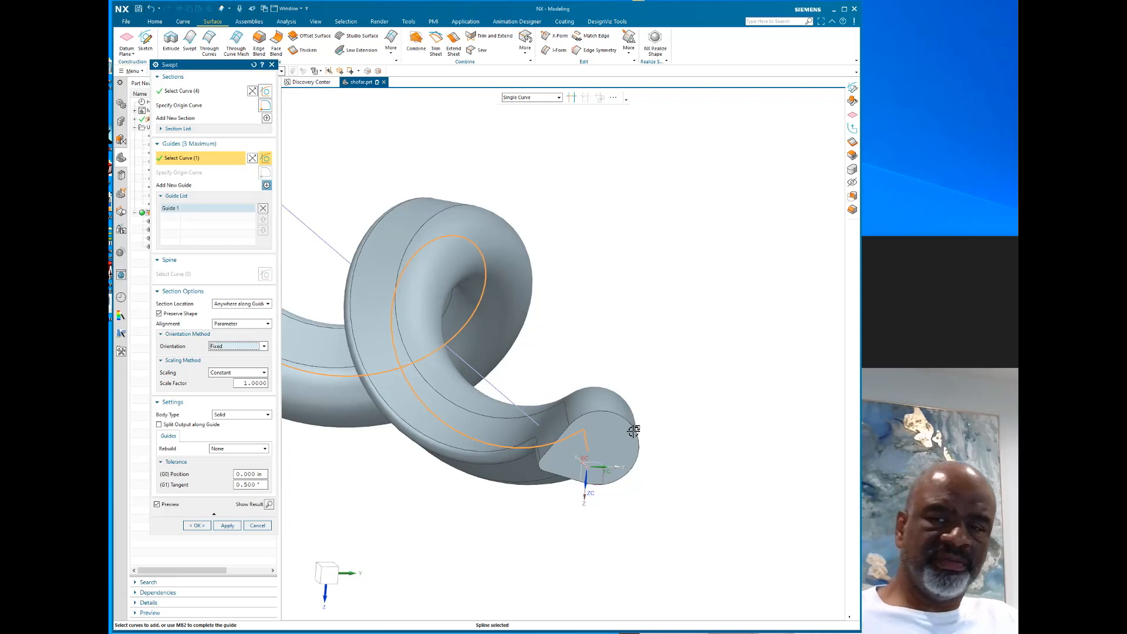
left_click(258, 526)
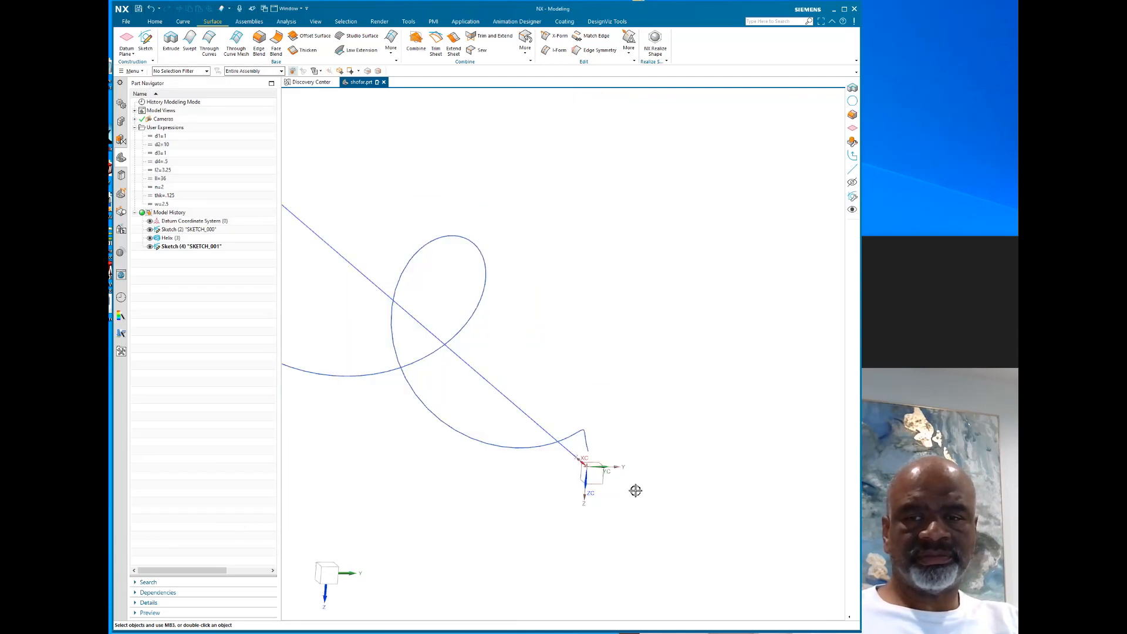
Create a sketch on the helix path at 0% arc length, normal to the path, with the datum Y axis as horizontal reference
middle_click_drag(649, 432, 649, 422)
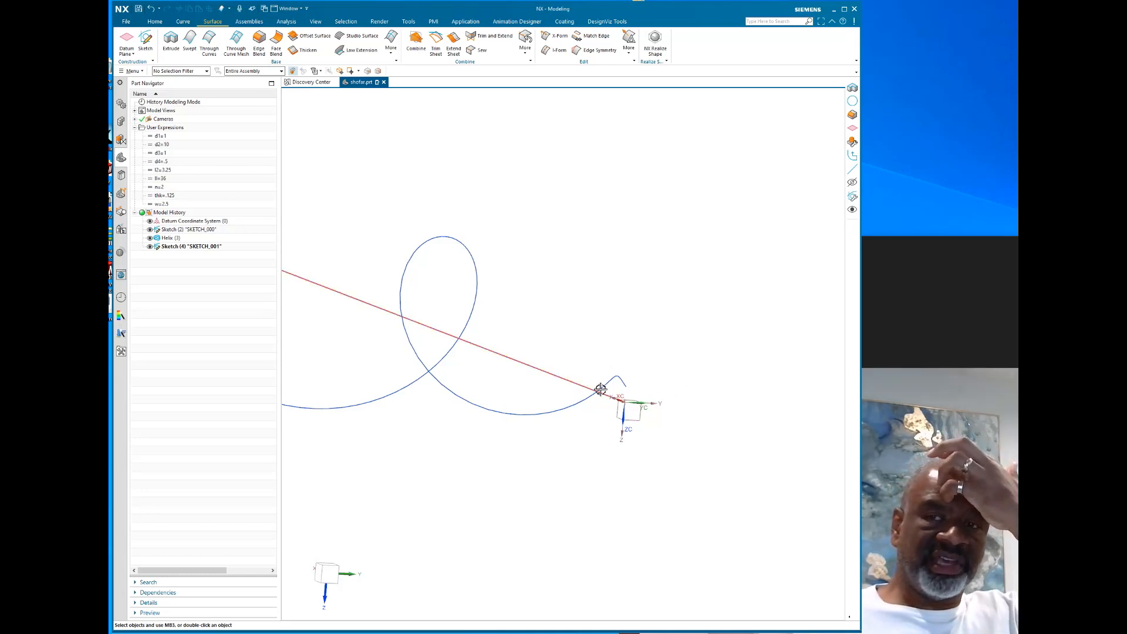
left_click(145, 41)
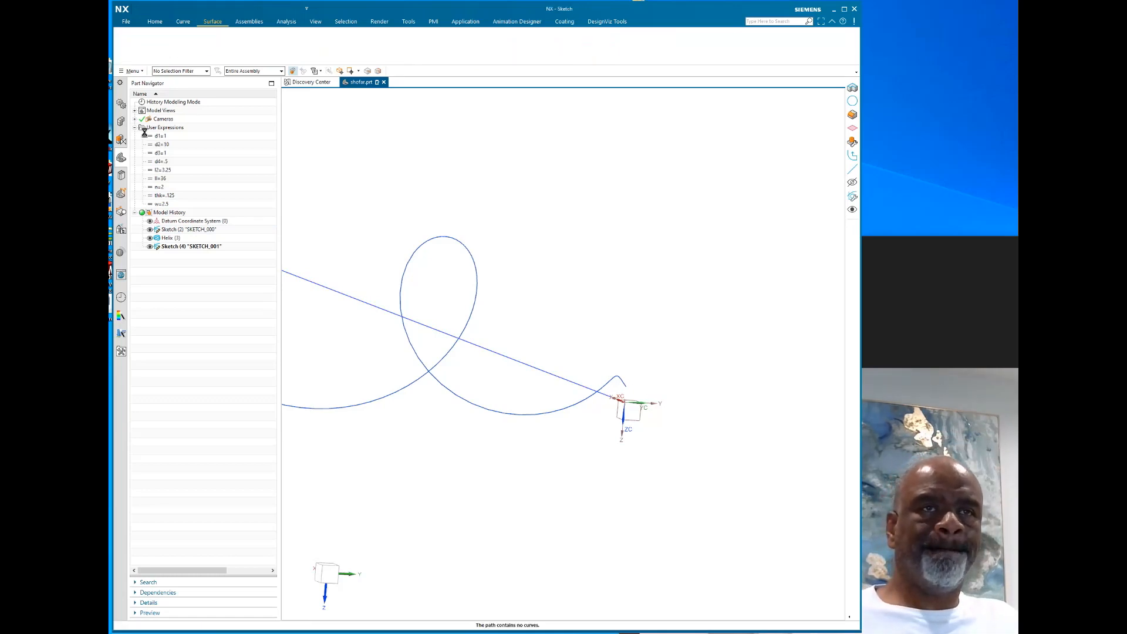
left_click(613, 378)
left_click_drag(620, 340, 614, 373)
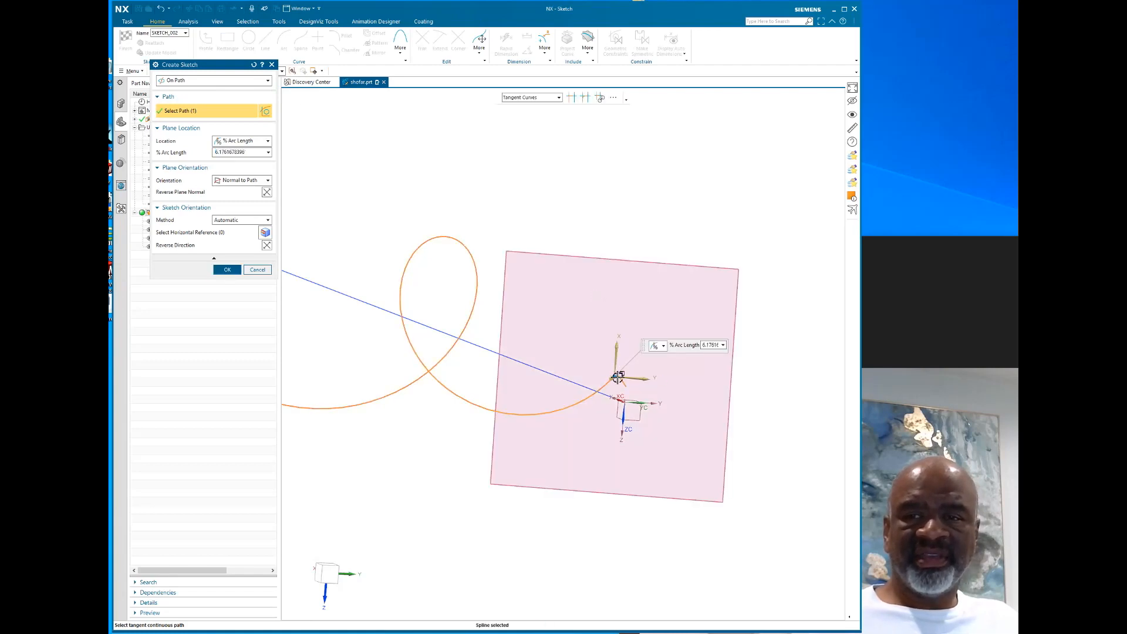
middle_click_drag(641, 241, 639, 257)
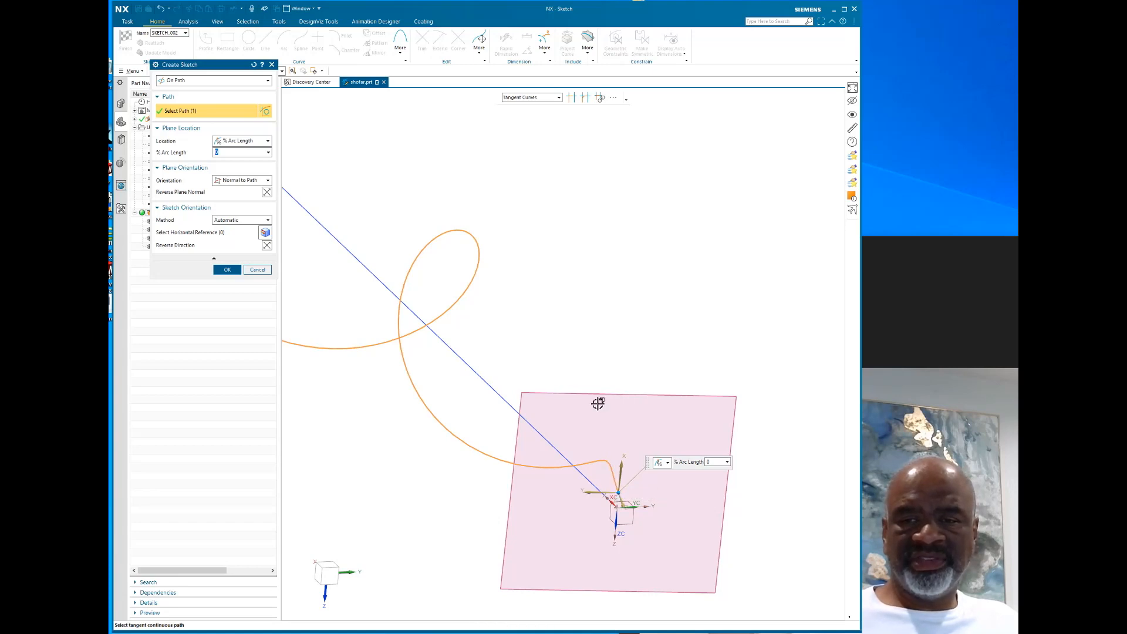
left_click(188, 233)
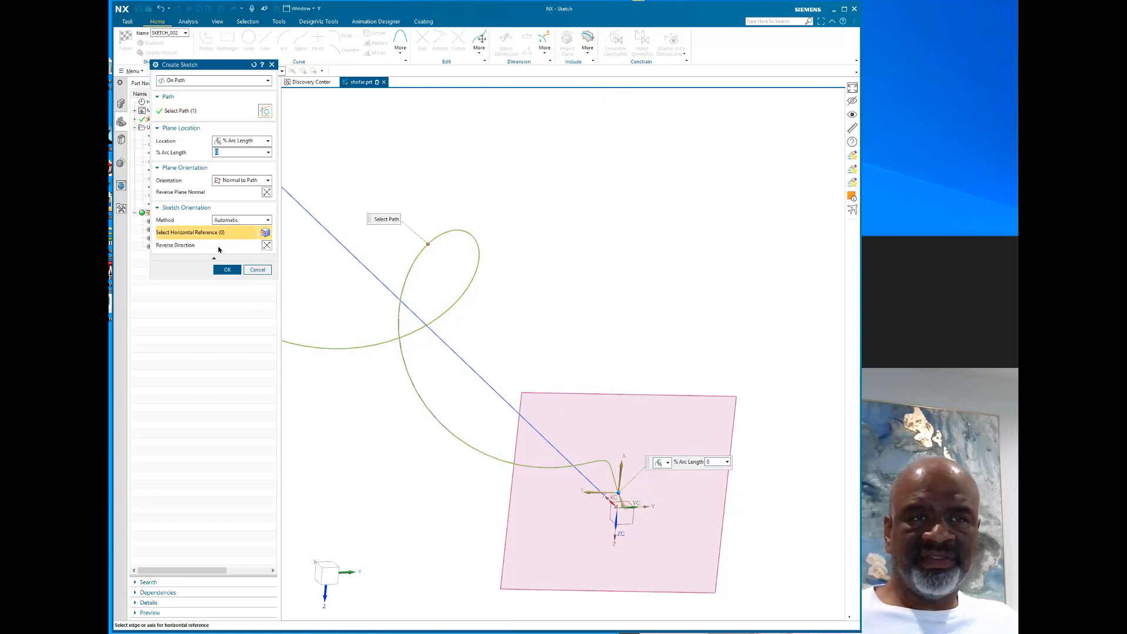
left_click(652, 505)
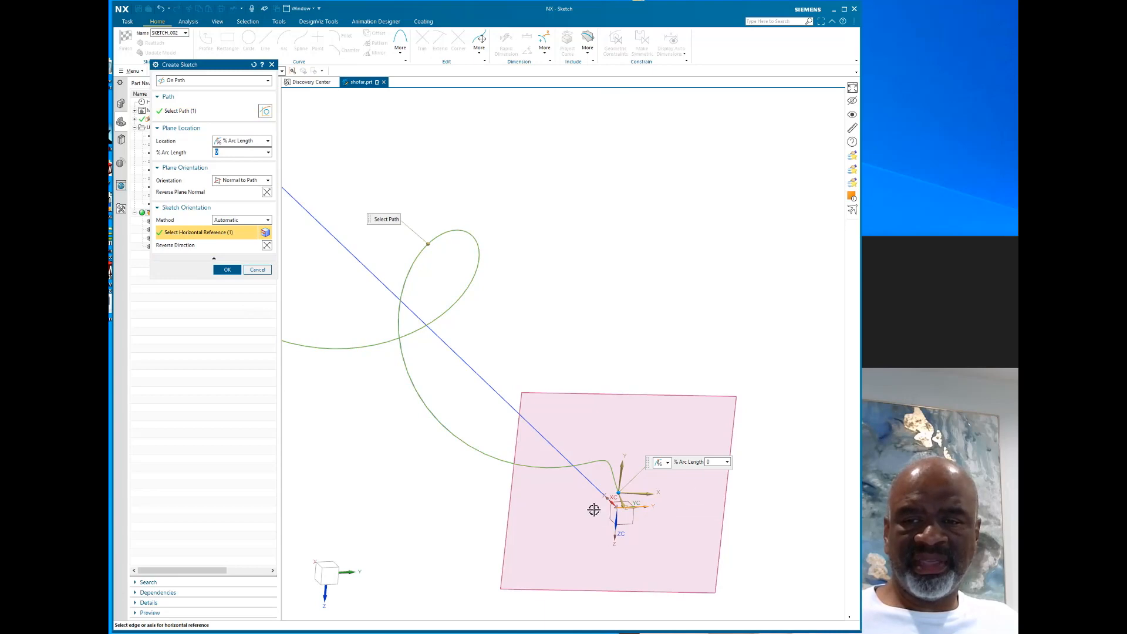
left_click(225, 270)
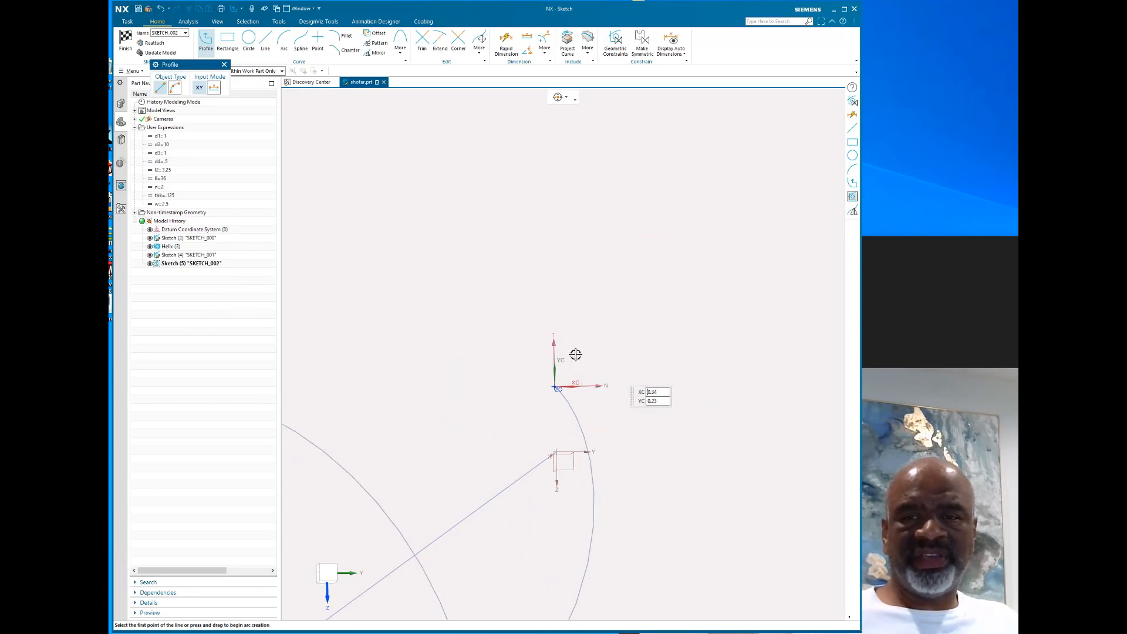
Sketch a closed sideways teardrop around the sketch origin from two lines and two arcs, with the upper line about 0.42 in long at 35°
left_click(499, 380)
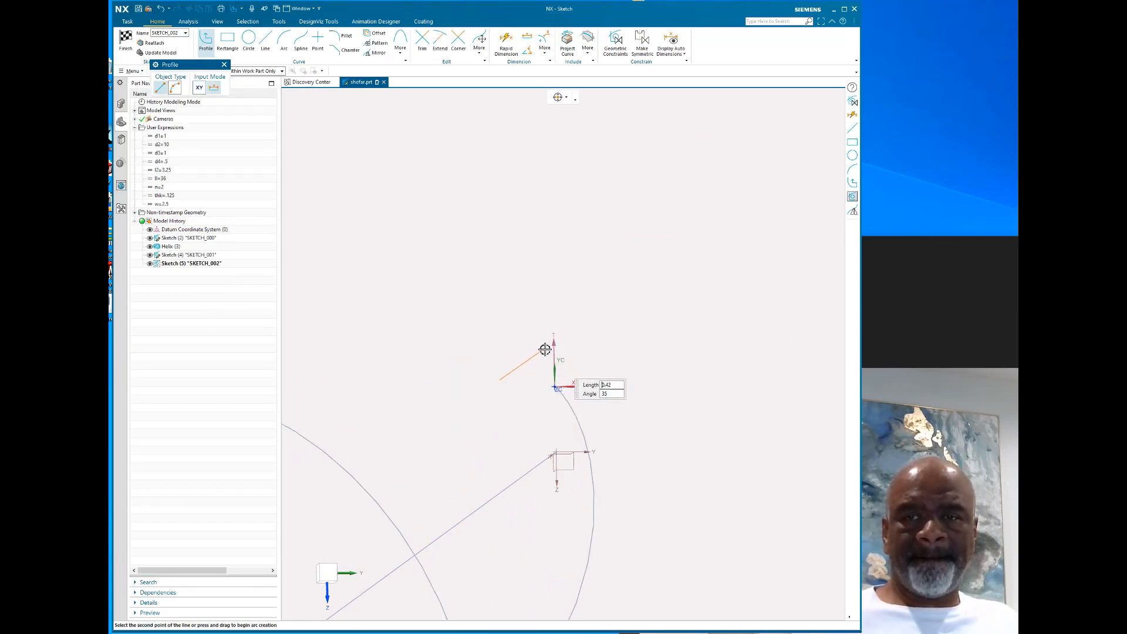
left_click(543, 350)
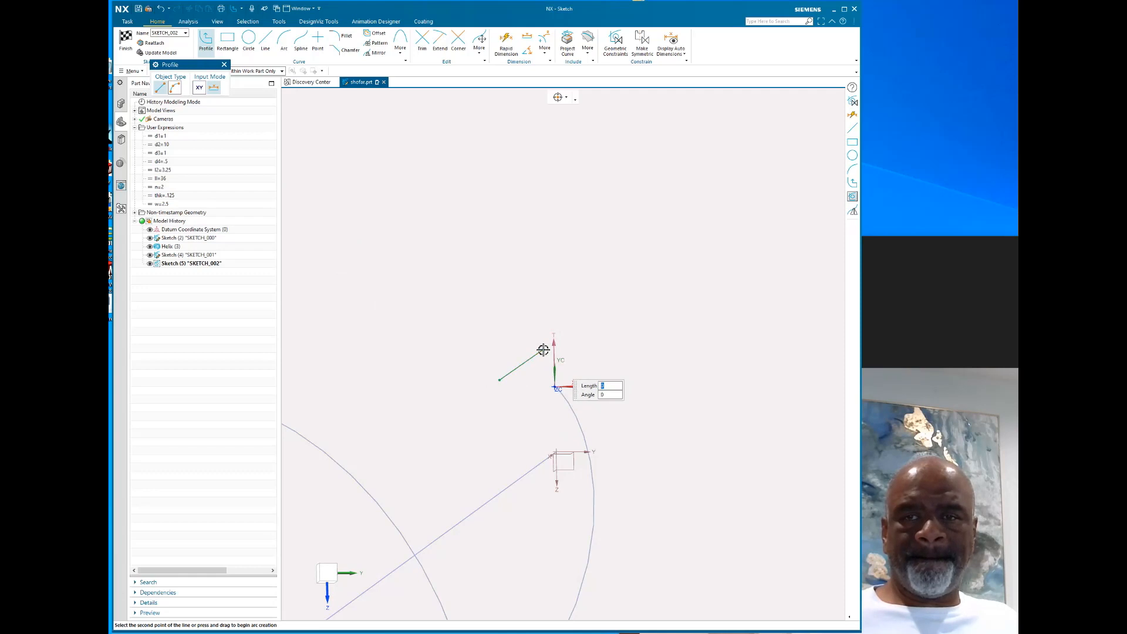
left_click(544, 413)
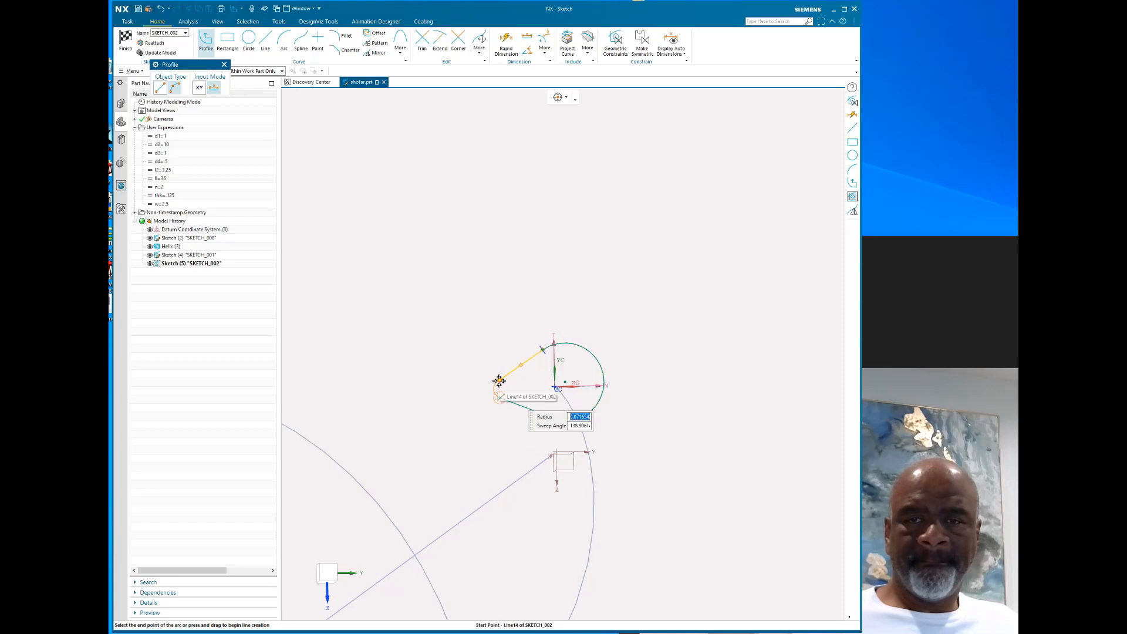
left_click(499, 379)
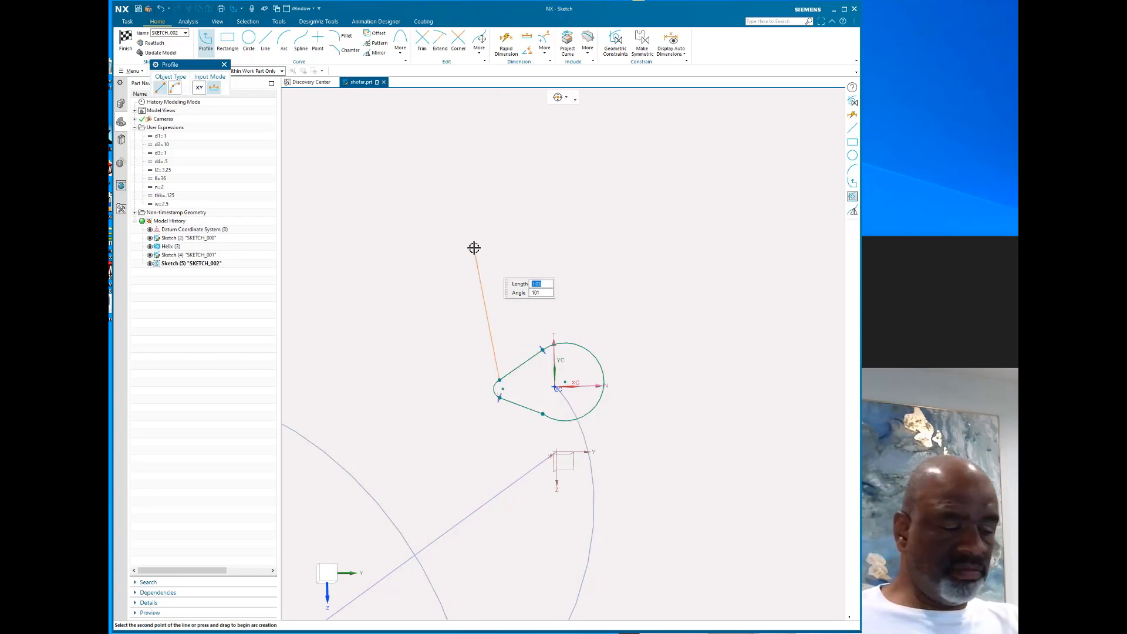
key("Escape")
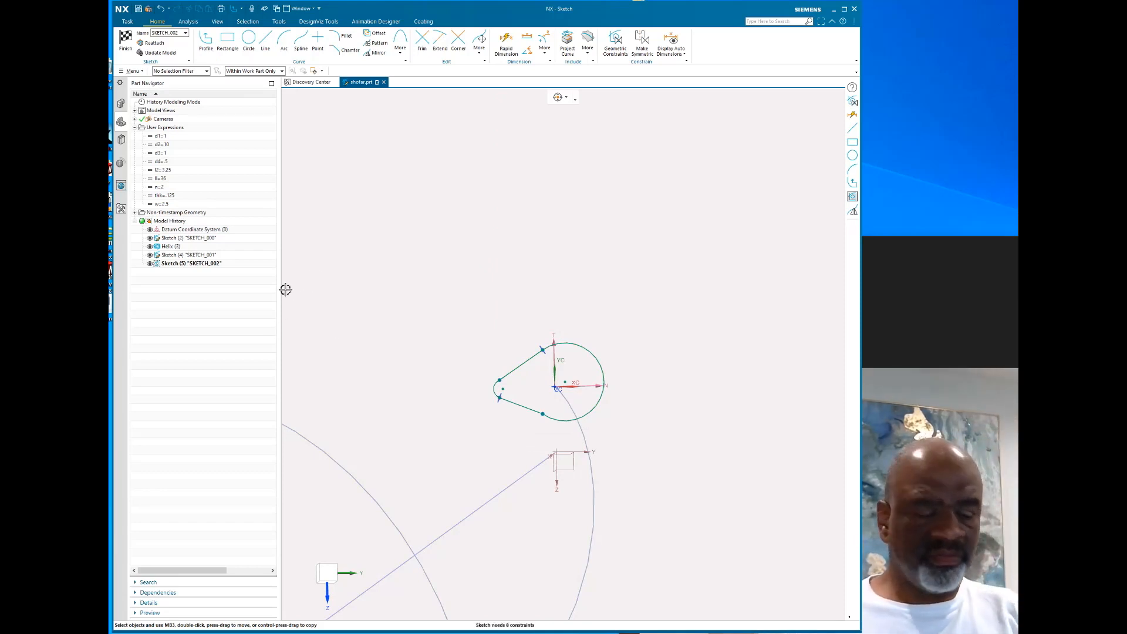
Make the lower line tangent to the large arc and the small arc tangent to the upper line
key("c")
left_click(194, 94)
left_click(533, 408)
left_click(563, 421)
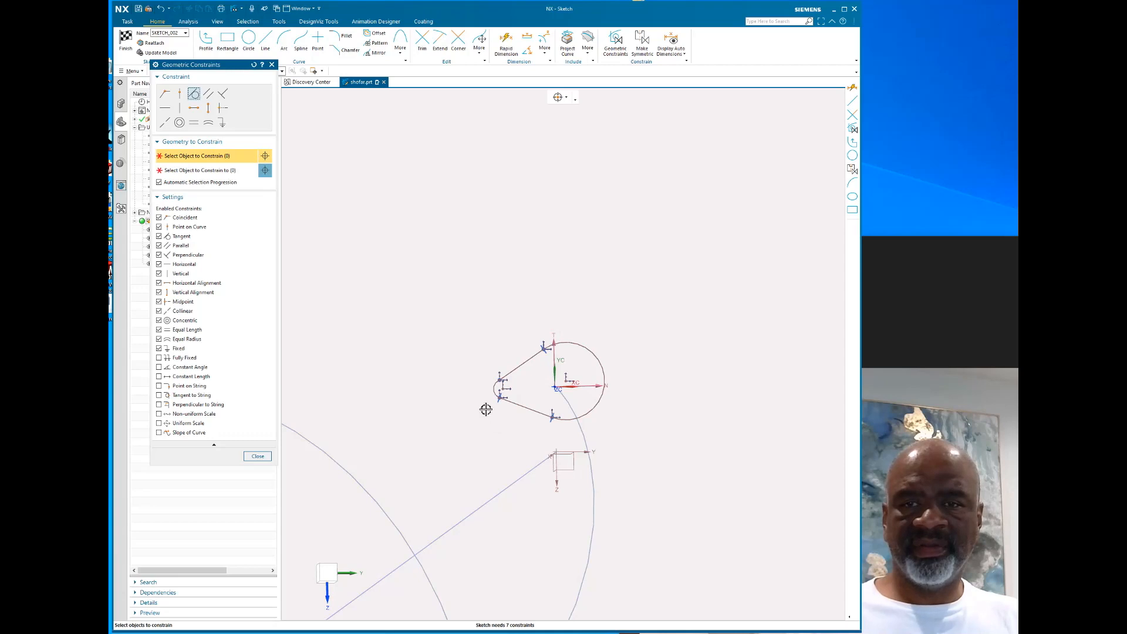
scroll(492, 401, "up", 5)
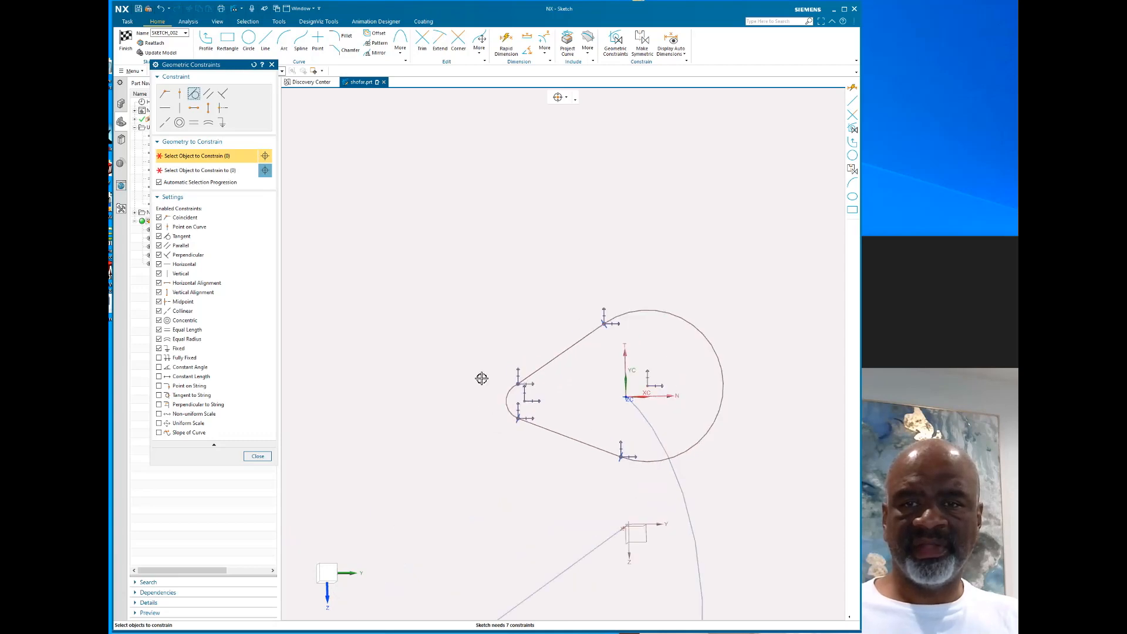
left_click(508, 392)
left_click(532, 376)
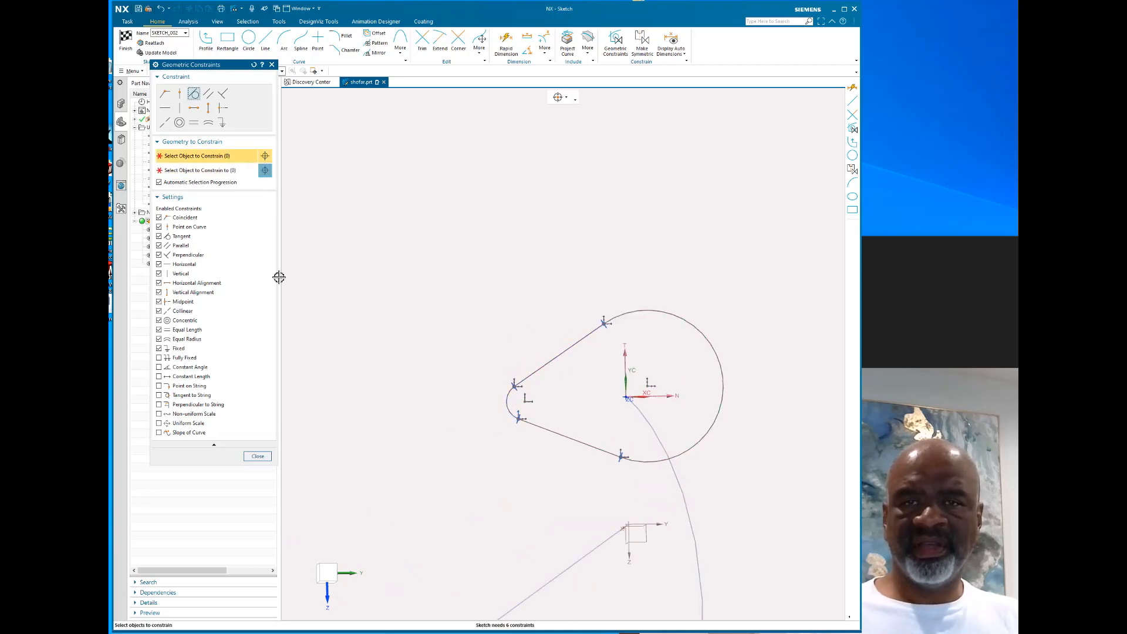
Align the centers of the small and large arcs horizontally with the sketch origin
left_click(194, 108)
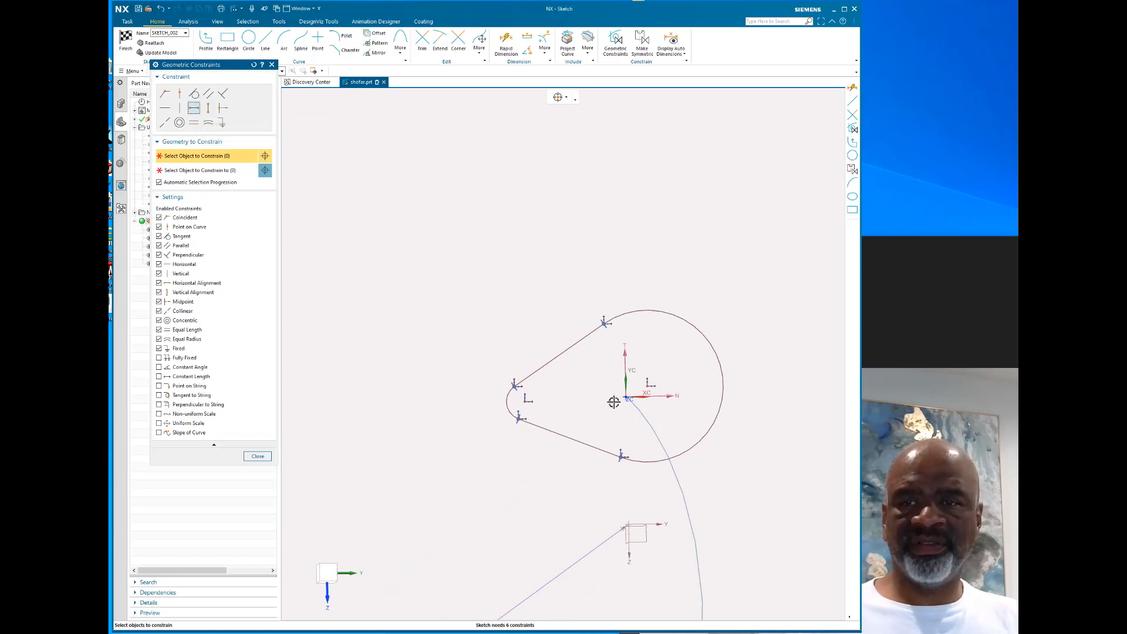
left_click(625, 396)
left_click(524, 401)
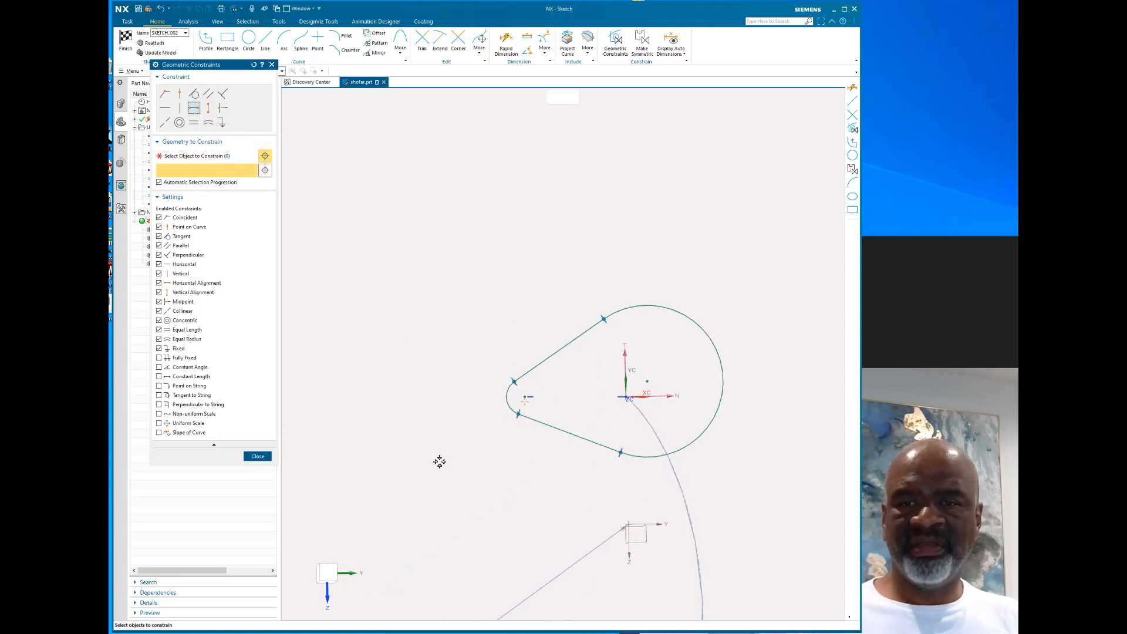
left_click(627, 398)
left_click(648, 381)
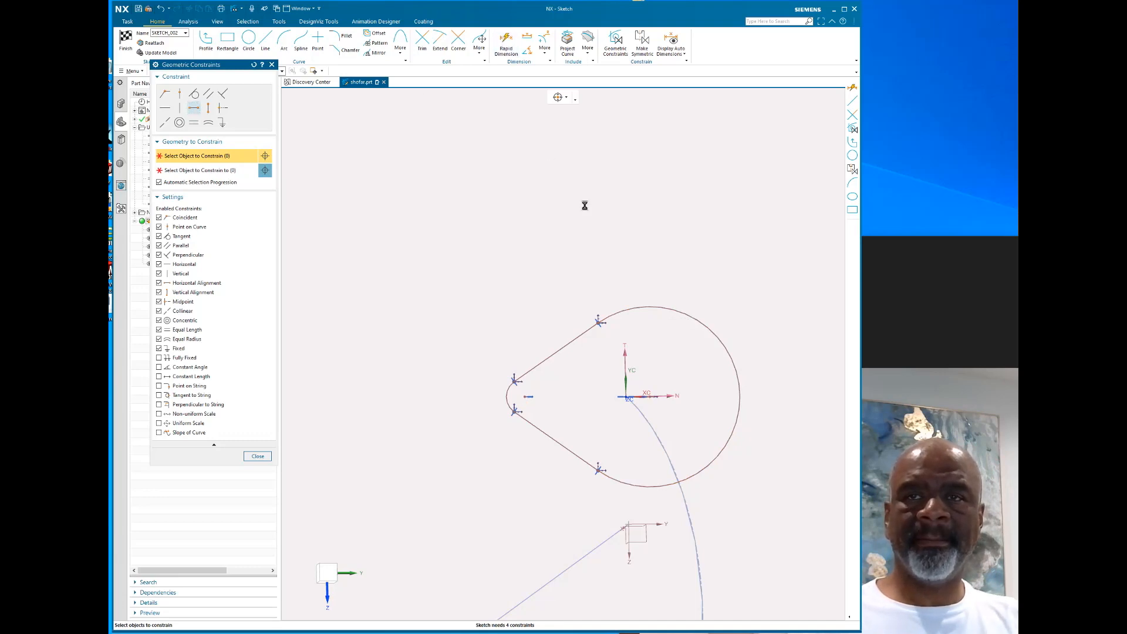
Dimension the large arc's diameter and set it to the expression d3
key("Escape")
key("d")
left_click(646, 308)
left_click(701, 245)
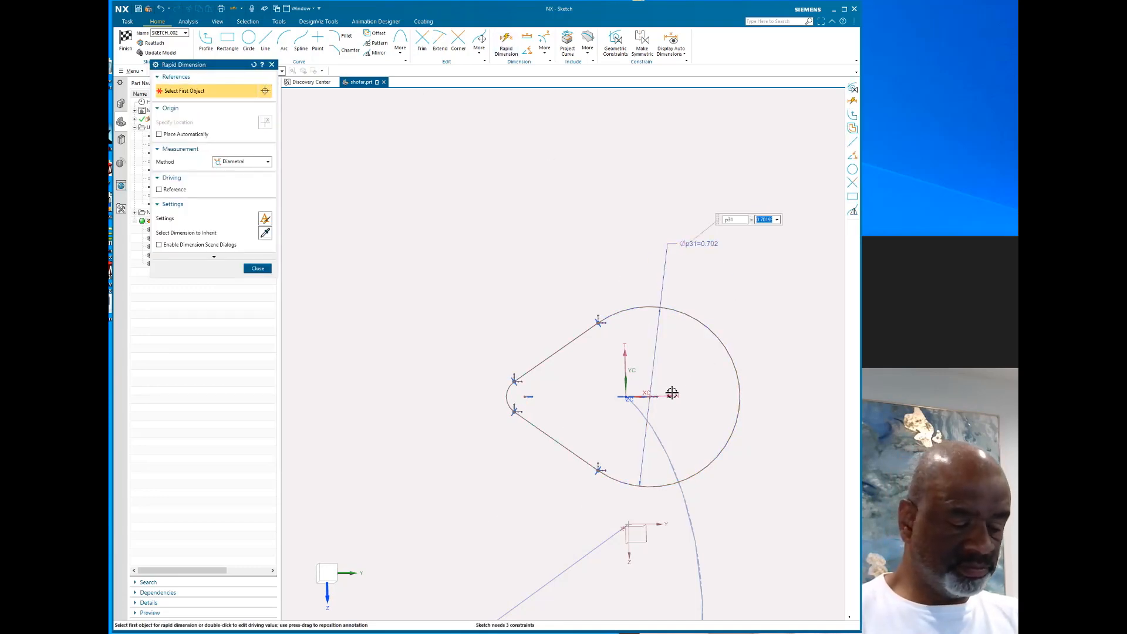
type("d3")
key("Return")
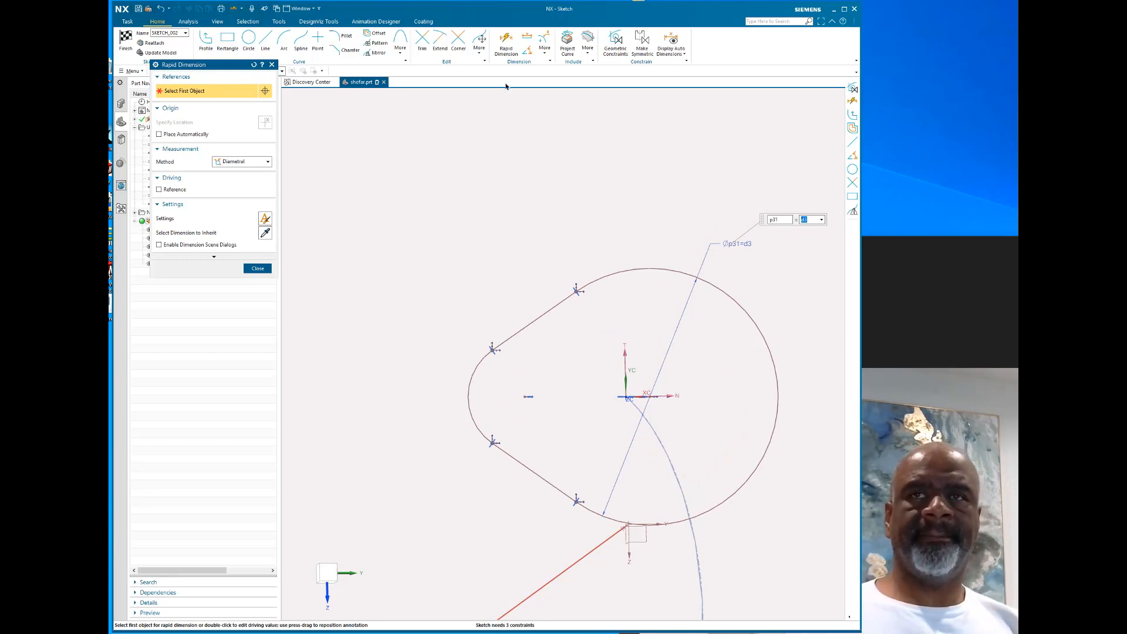
Dimension the horizontal offset from the sketch origin to the large arc's center with the Inferred method, and set it to d3/4
left_click(506, 42)
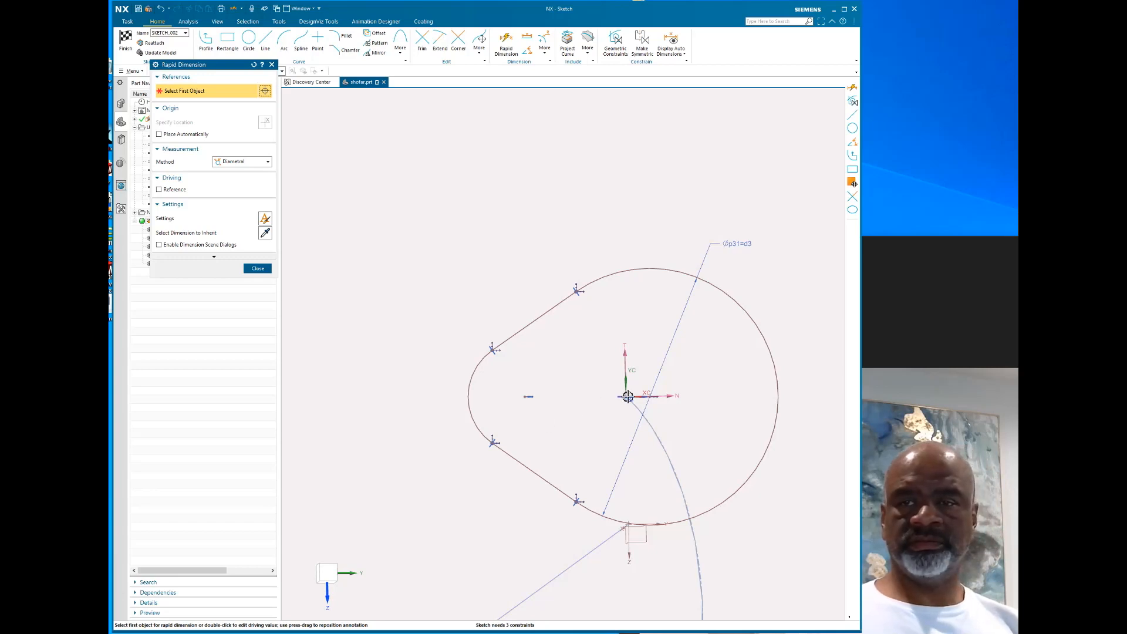
left_click(508, 38)
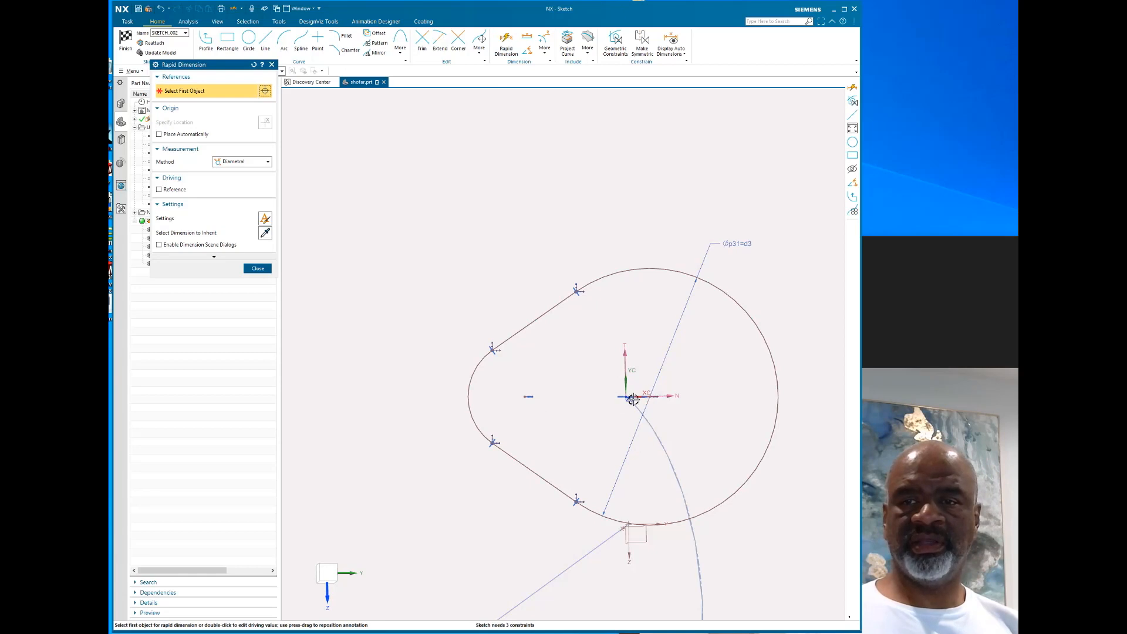
left_click(245, 164)
left_click(235, 173)
left_click(626, 397)
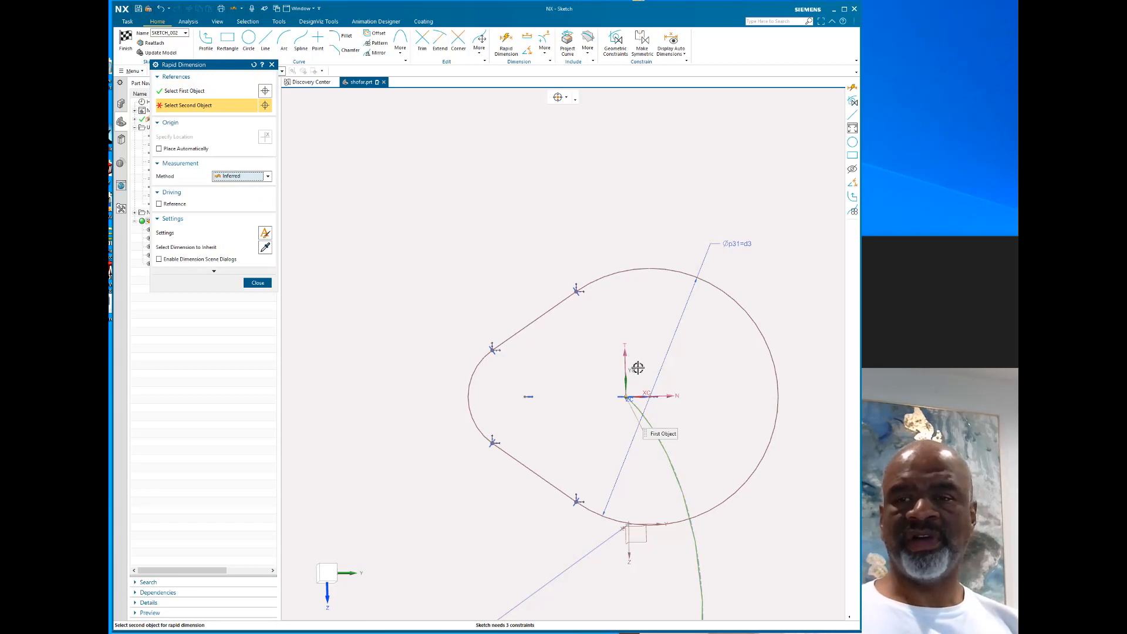
left_click(650, 395)
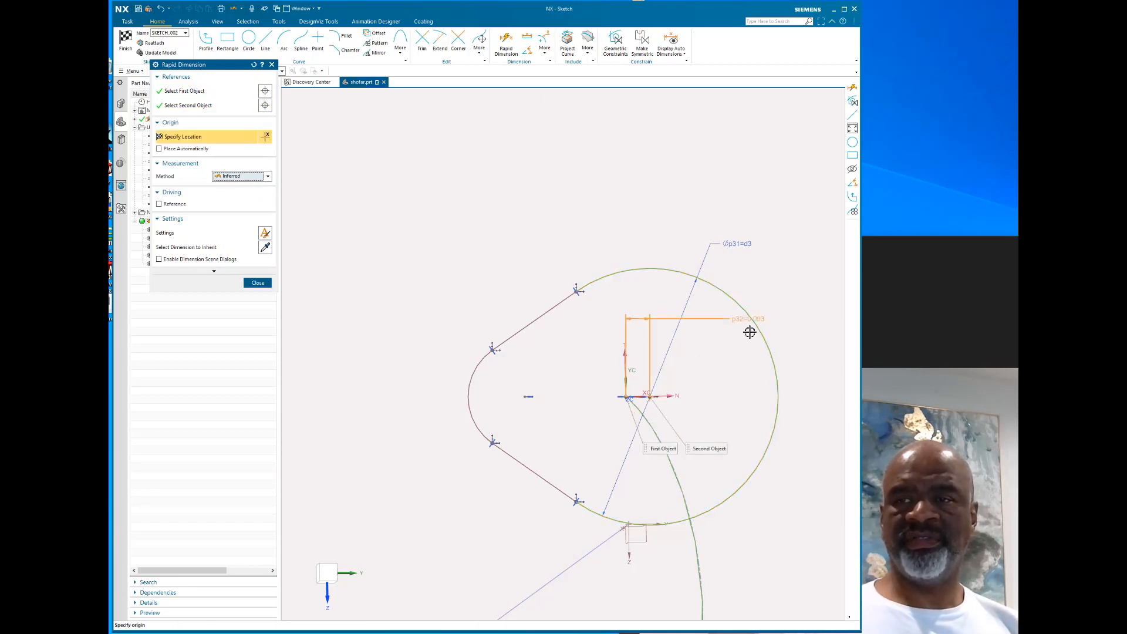
left_click(528, 228)
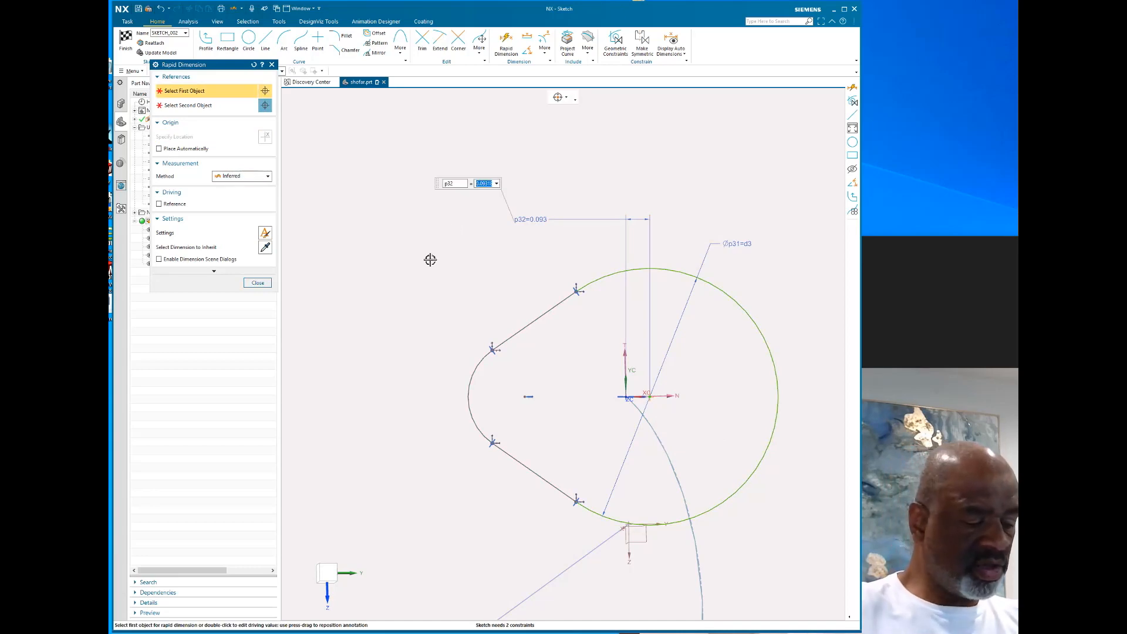
type("d3/4")
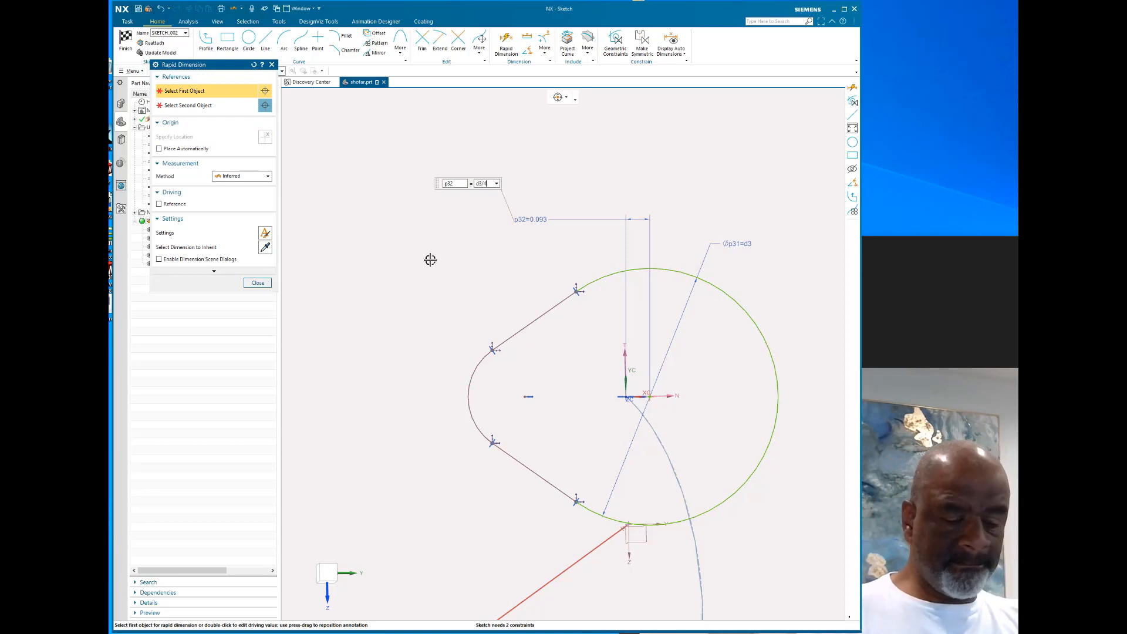
key("Return")
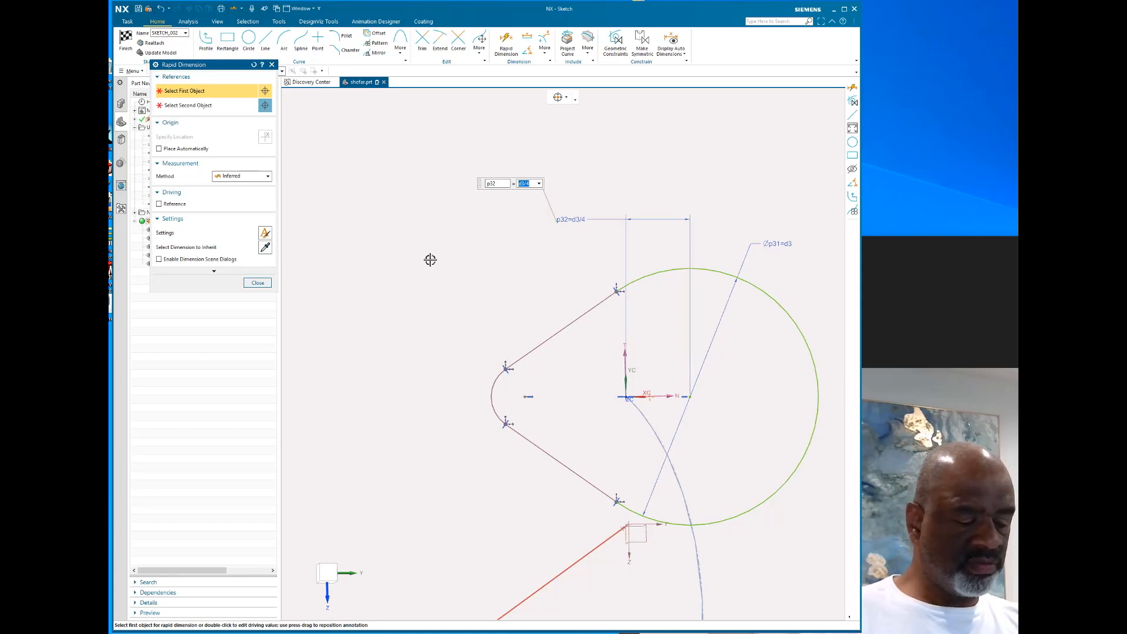
Change the large arc's center offset from the sketch origin to d3/8
type("d")
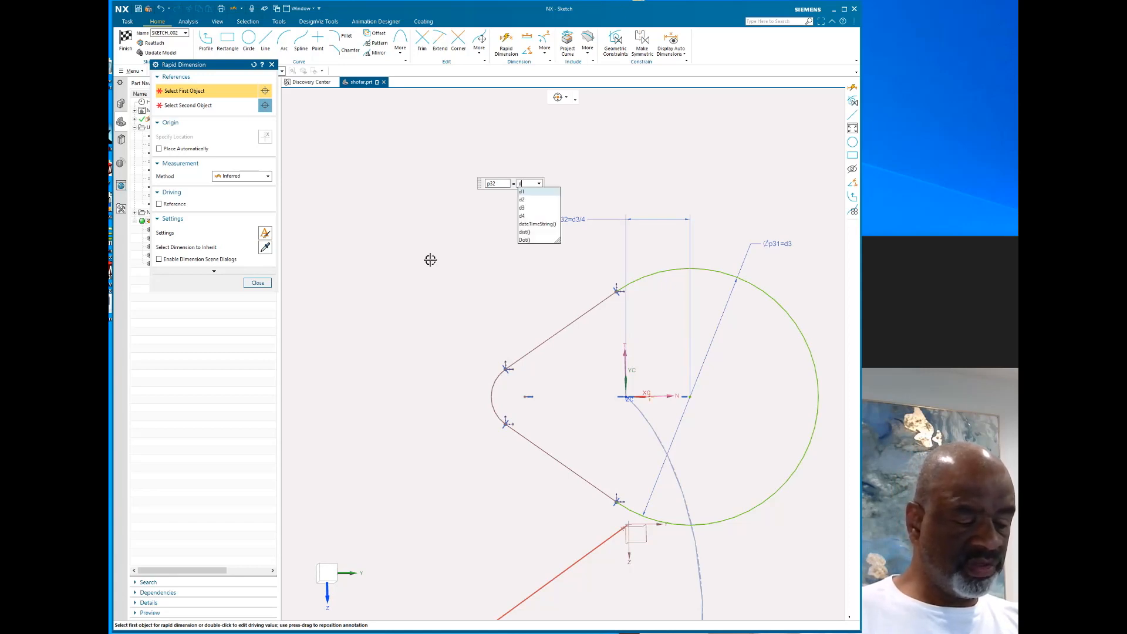
type("3/8")
key("Return")
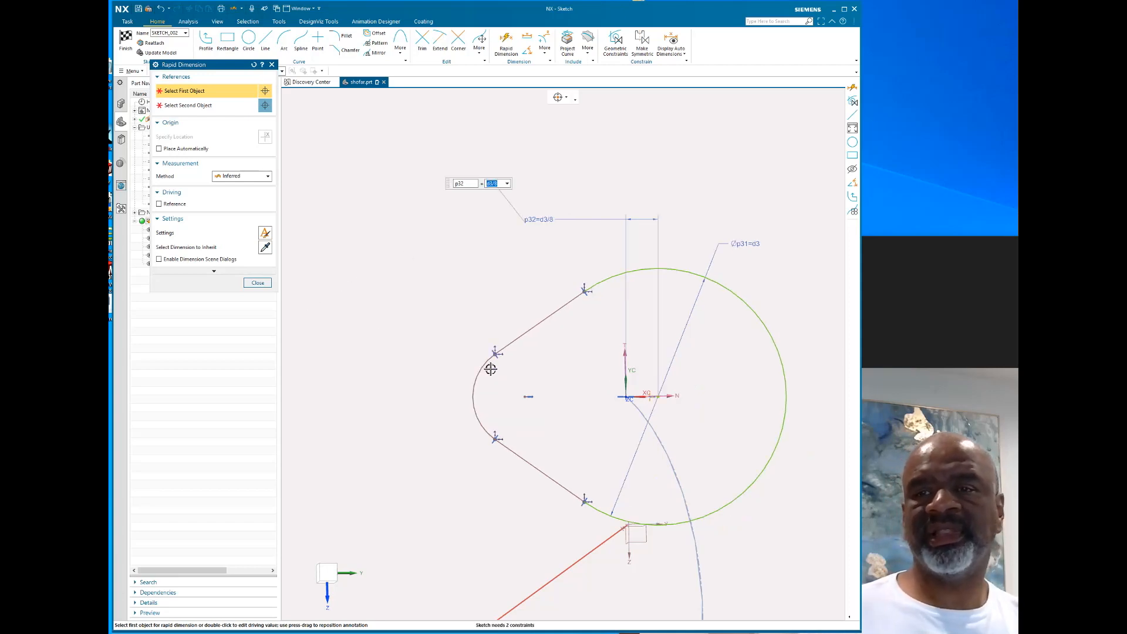
Dimension the teardrop's overall width between the outer sides of both arcs and set it to 1.2*d3
left_click(786, 389)
left_click(473, 395)
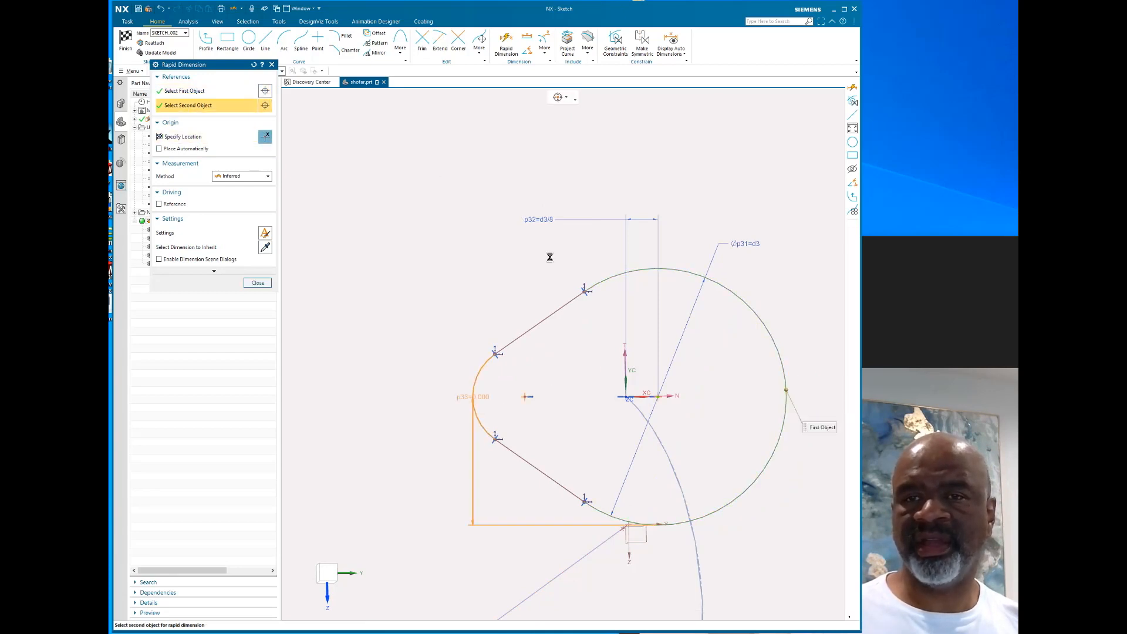
left_click(557, 167)
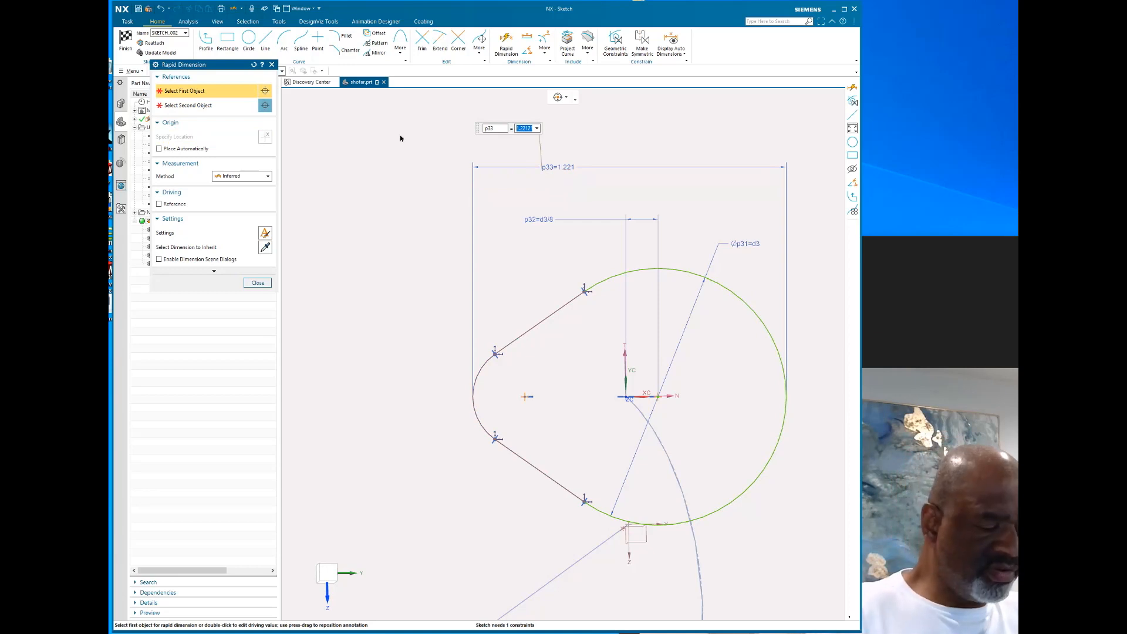
type("1")
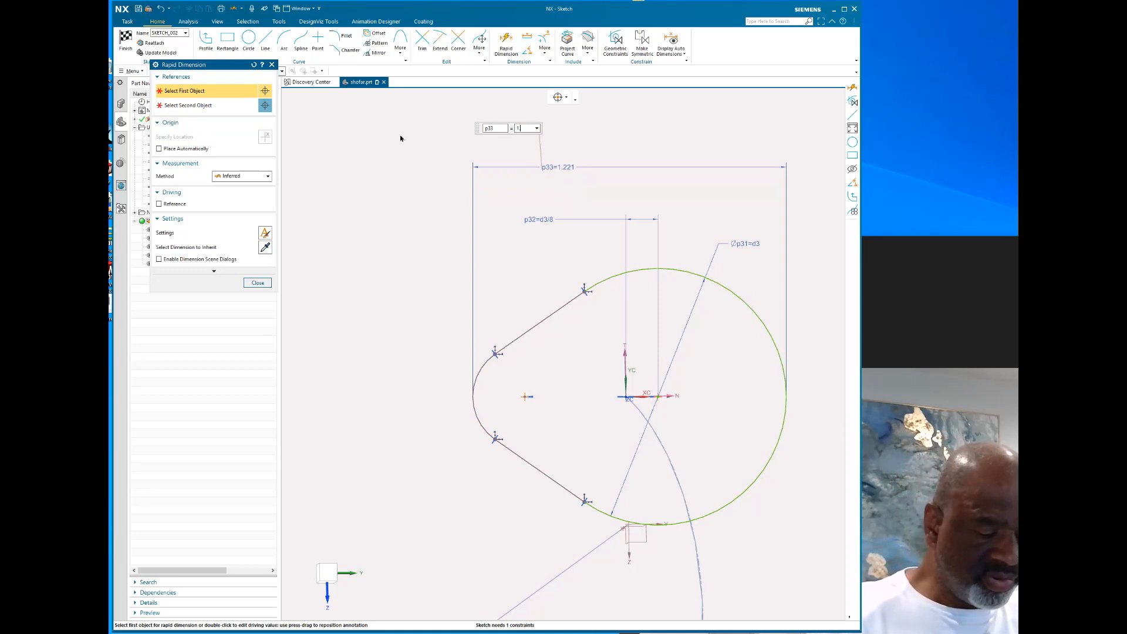
type(".2")
type("5")
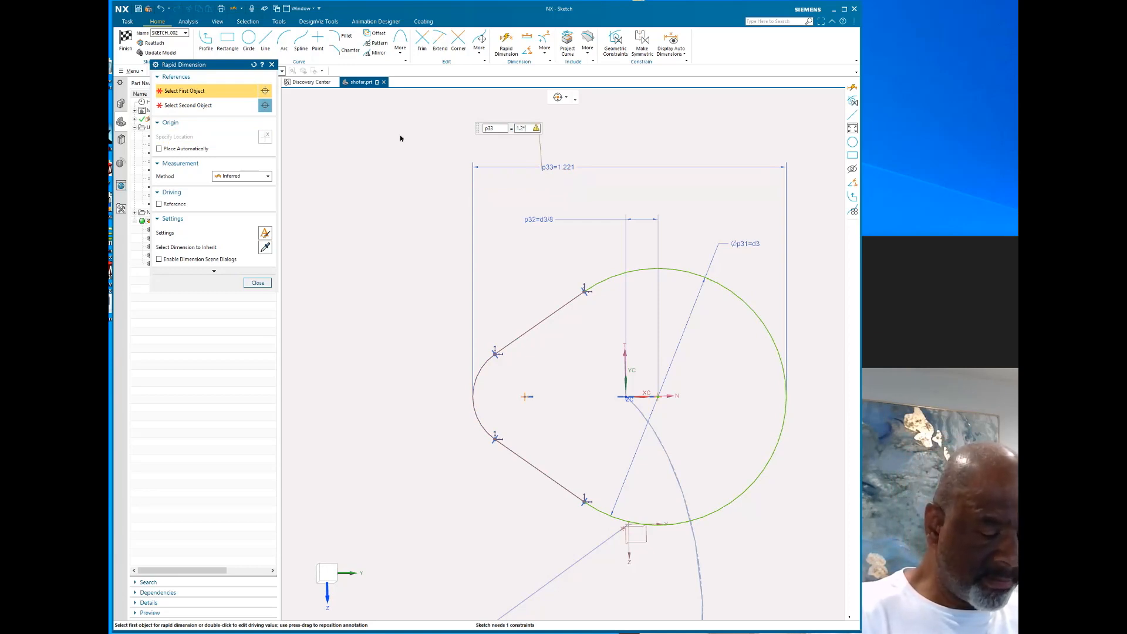
type("d3")
key("Return")
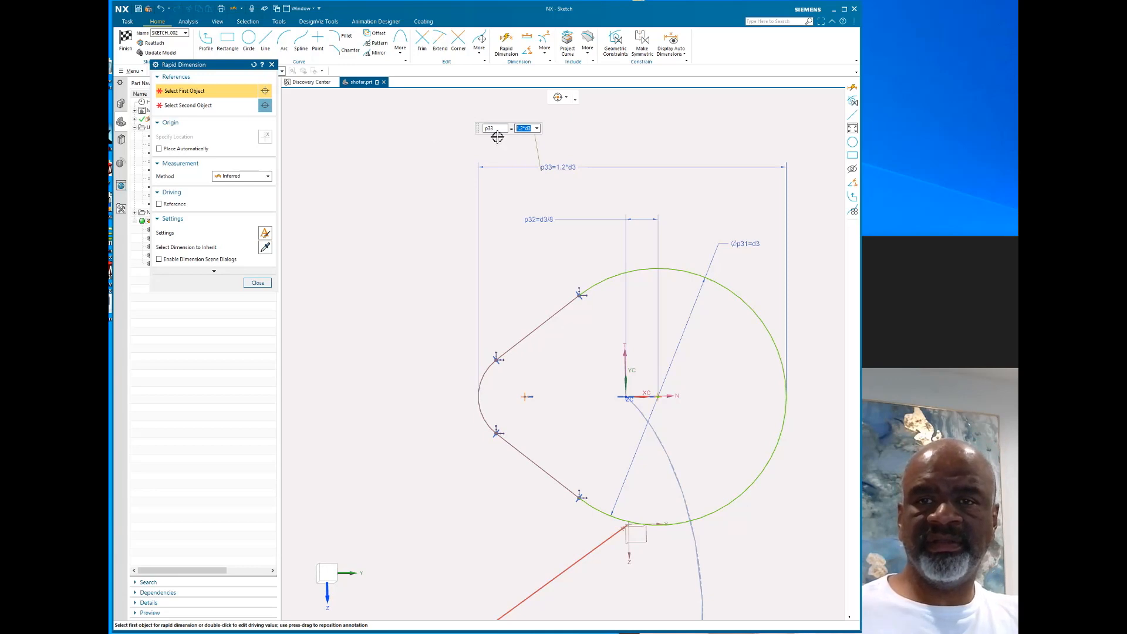
Add a diametral dimension of d3/2 to the small arc and finish the sketch
left_click(246, 176)
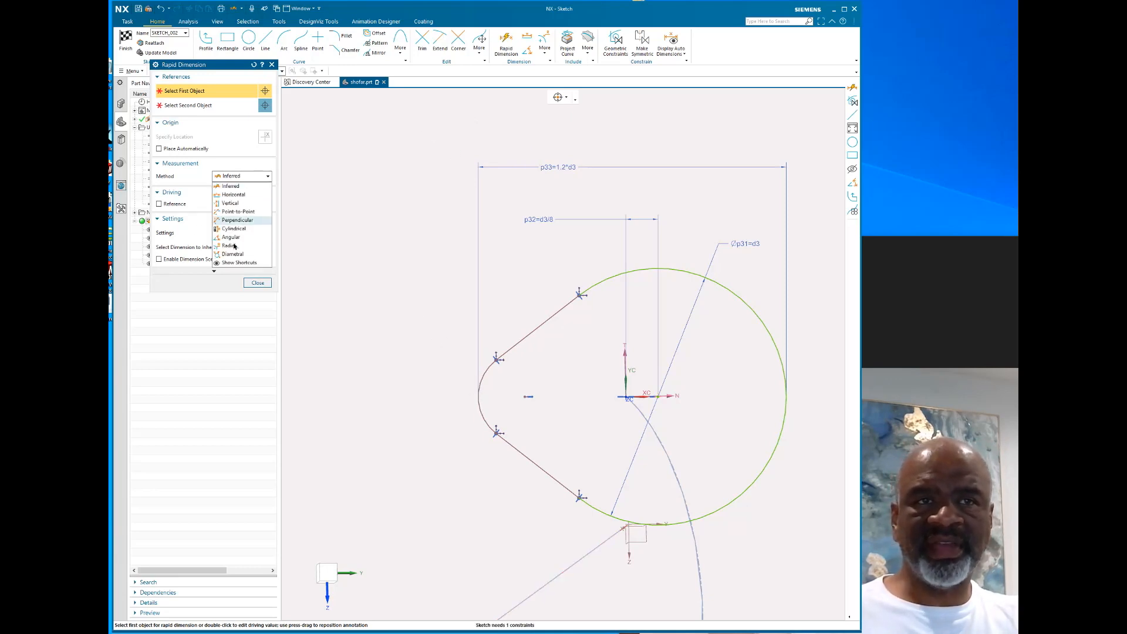
left_click(234, 256)
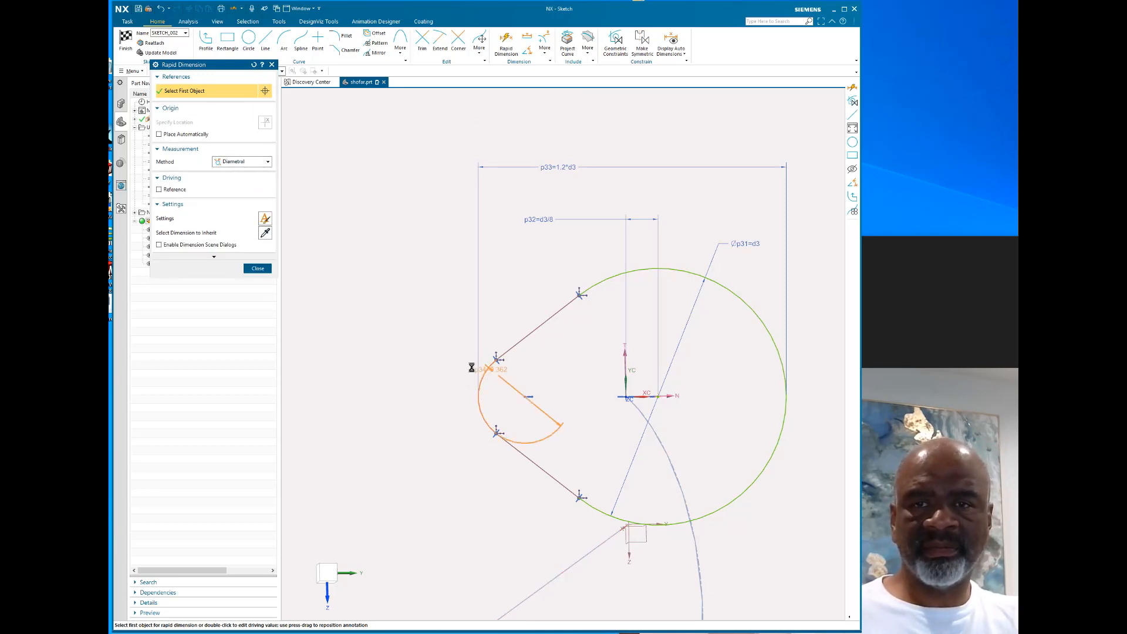
left_click(479, 374)
left_click(425, 315)
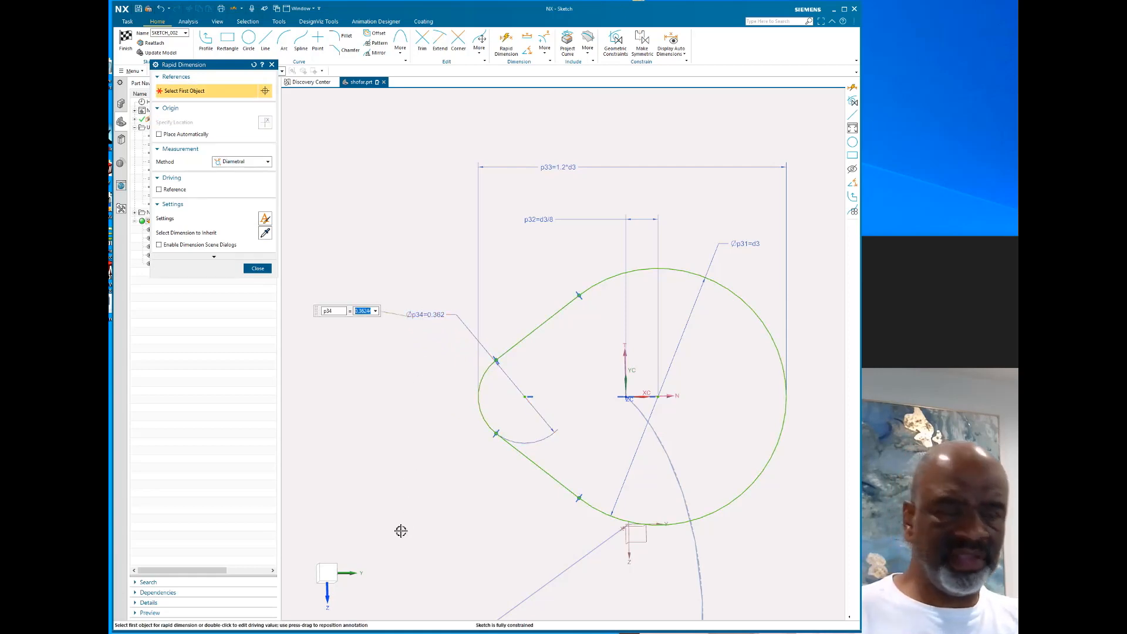
type("d3/")
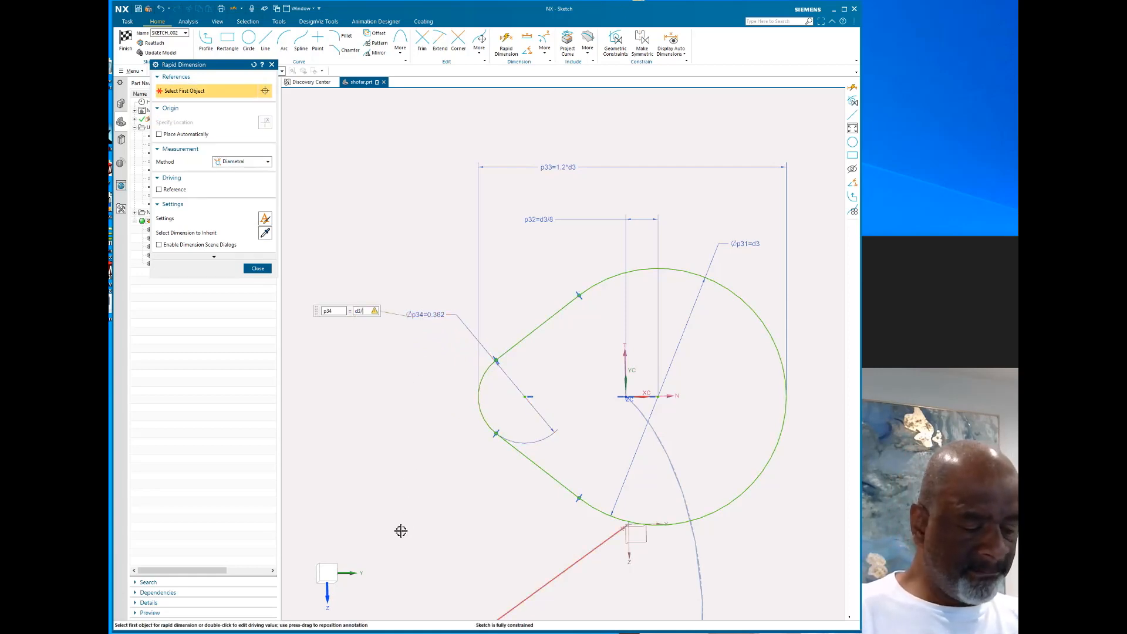
type("2")
key("Return")
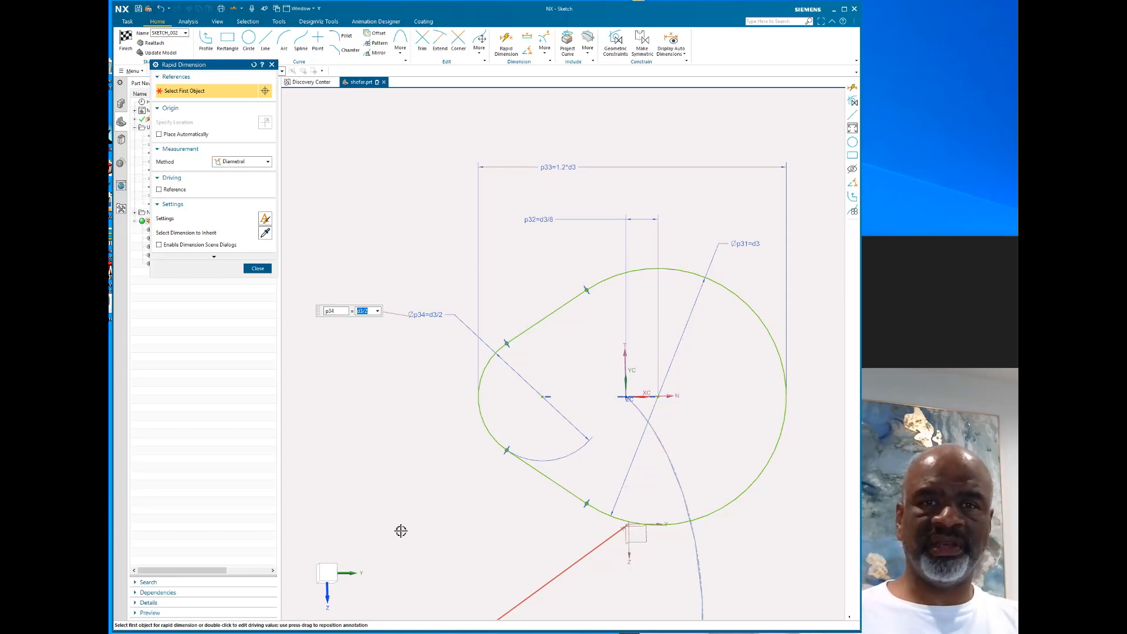
left_click(258, 269)
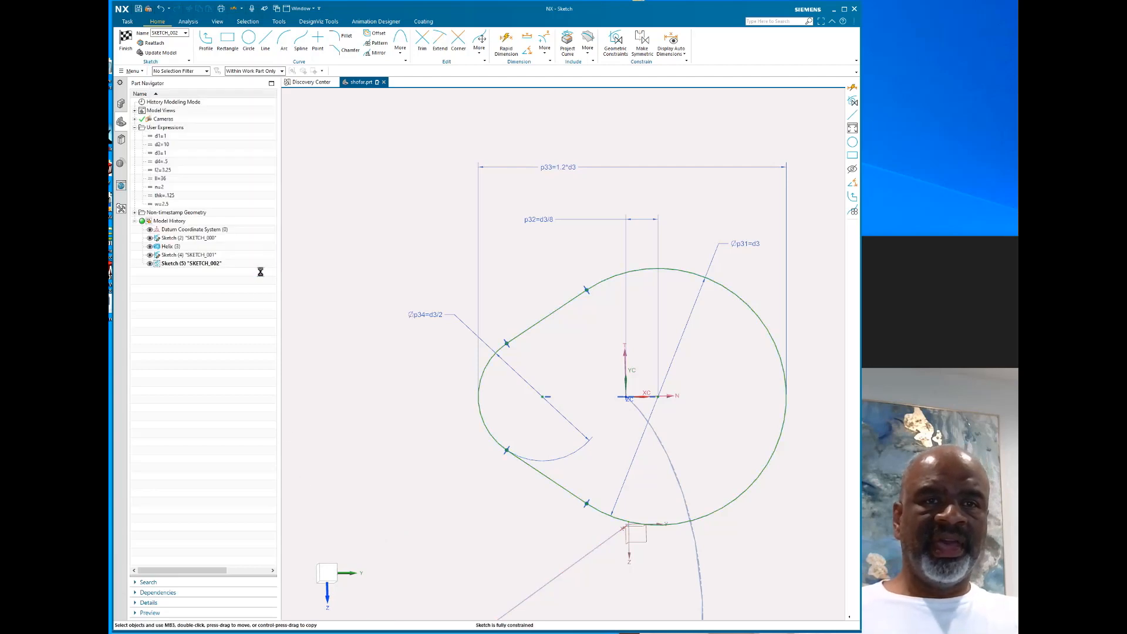
left_click(125, 41)
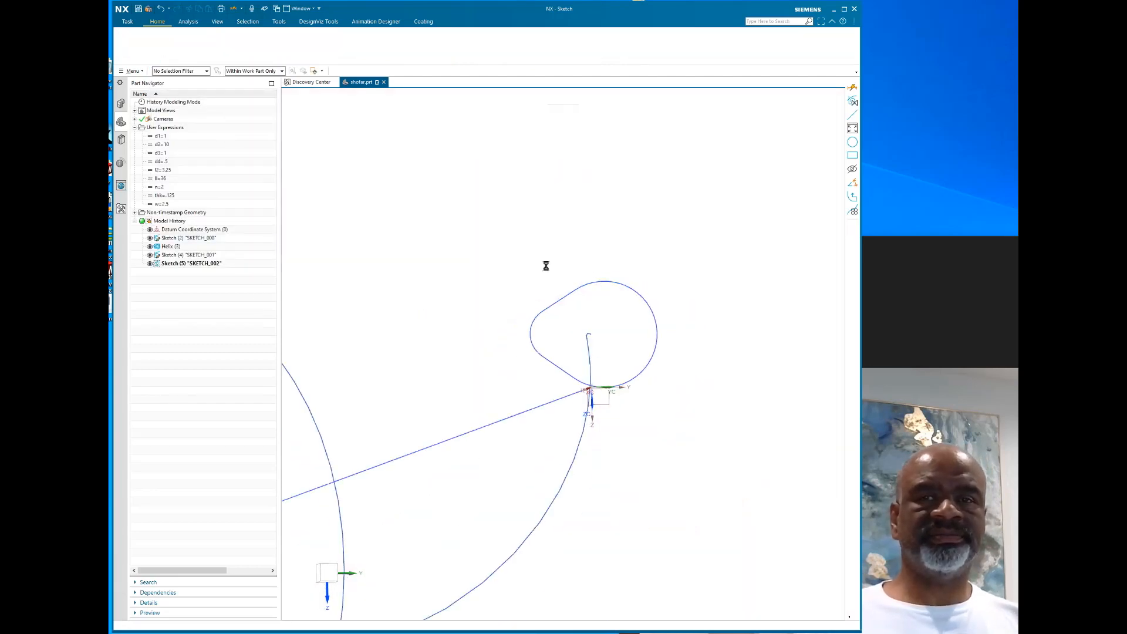
mouse_move(735, 408)
middle_mouse_down()
mouse_move(737, 382)
mouse_move(642, 411)
mouse_move(662, 382)
mouse_move(720, 398)
mouse_move(657, 384)
mouse_move(634, 412)
middle_mouse_up()
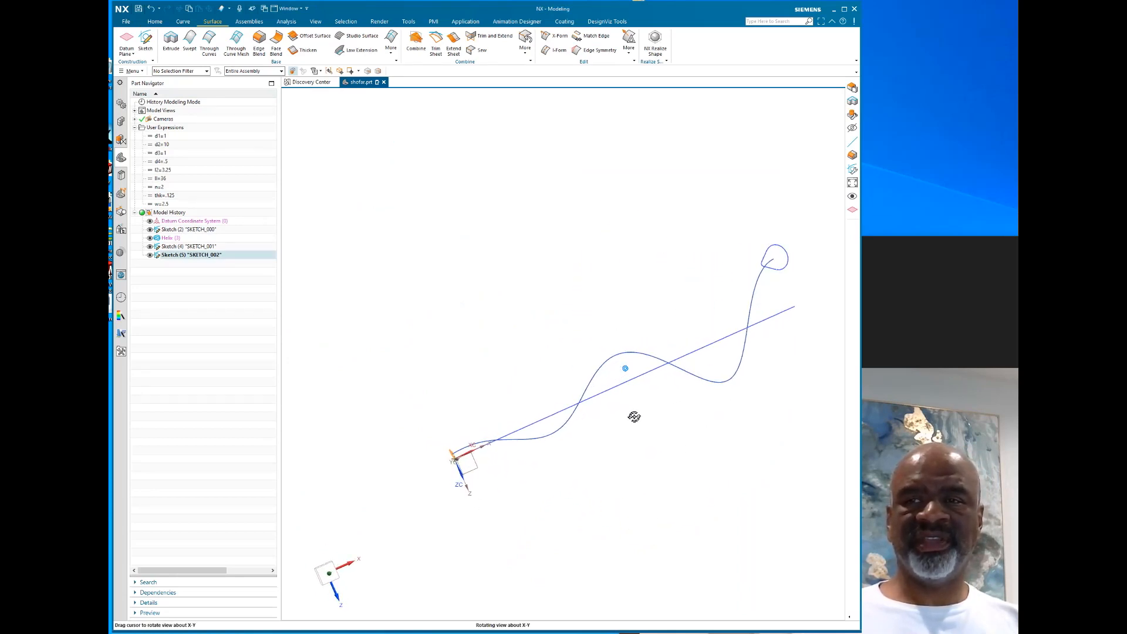
left_click(189, 39)
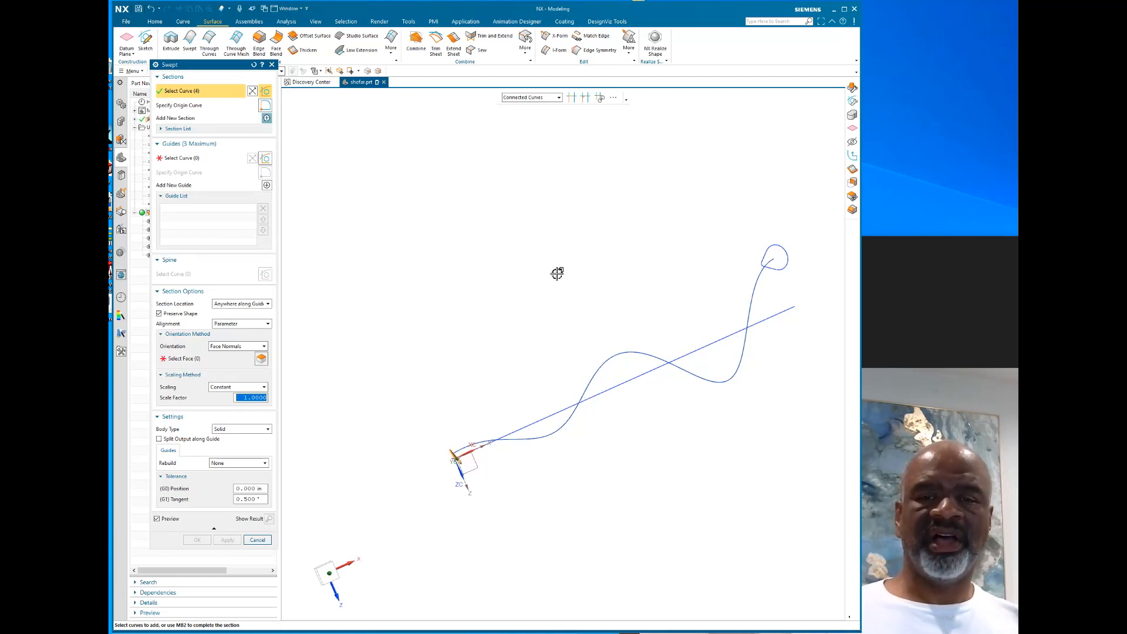
middle_click_drag(556, 274, 590, 253)
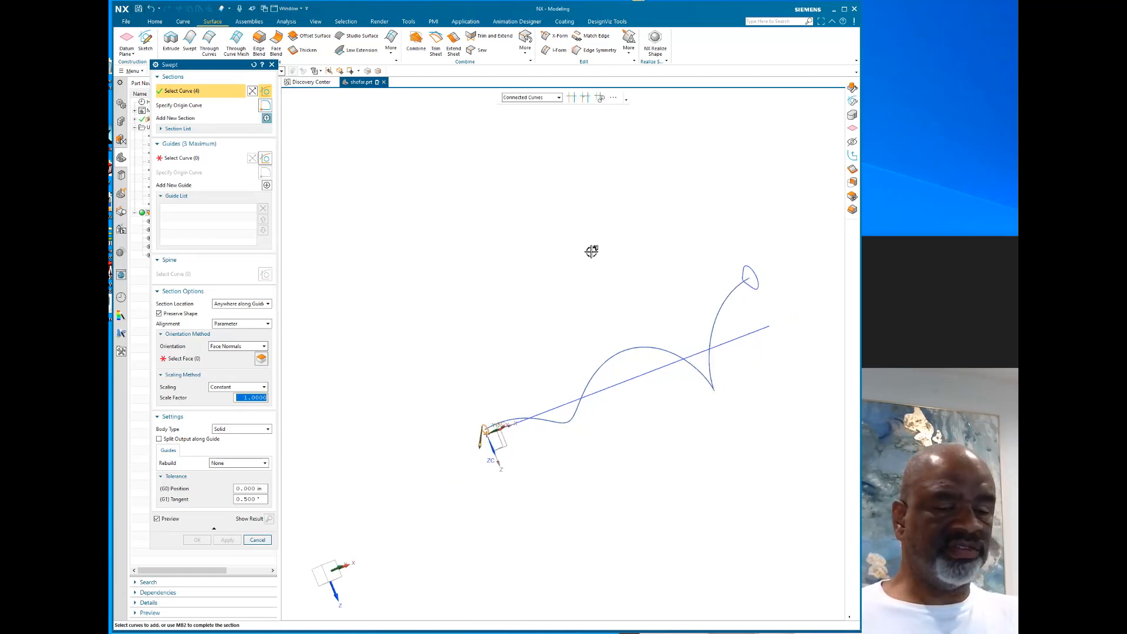
key("Escape")
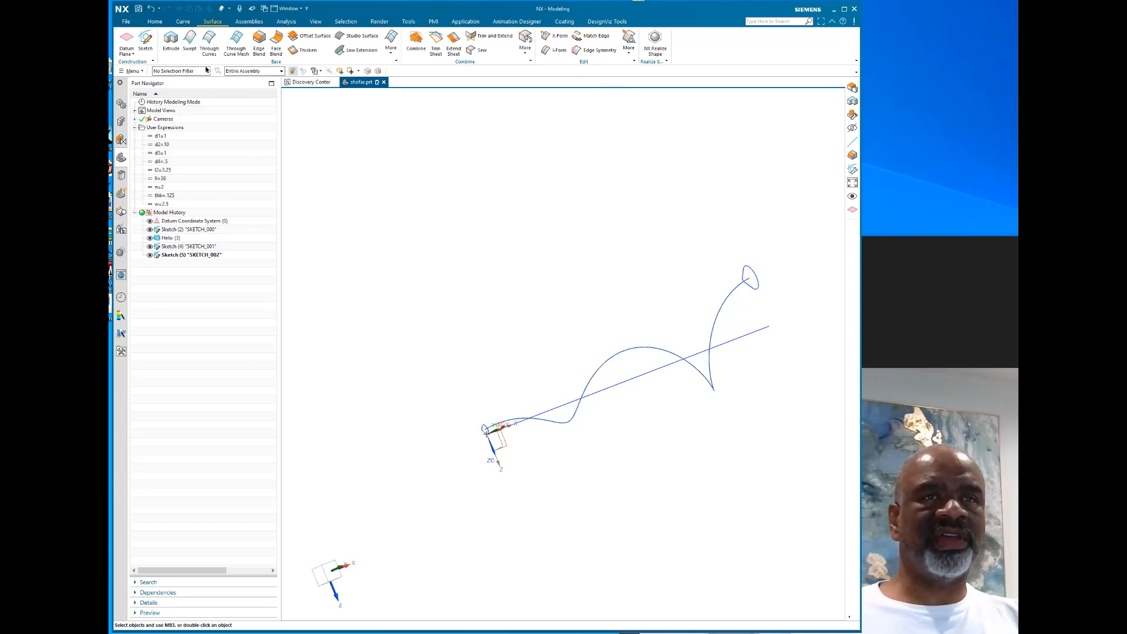
Start a Swept feature and select the teardrop at the helix's wide end as the first section
left_click(190, 41)
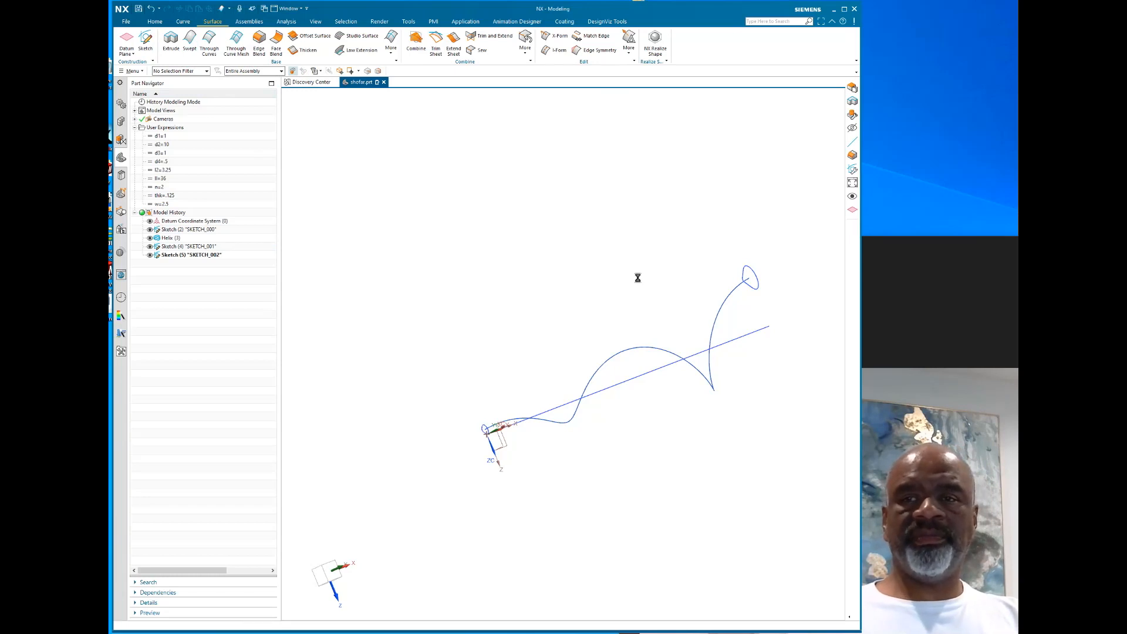
middle_click_drag(628, 277, 533, 280)
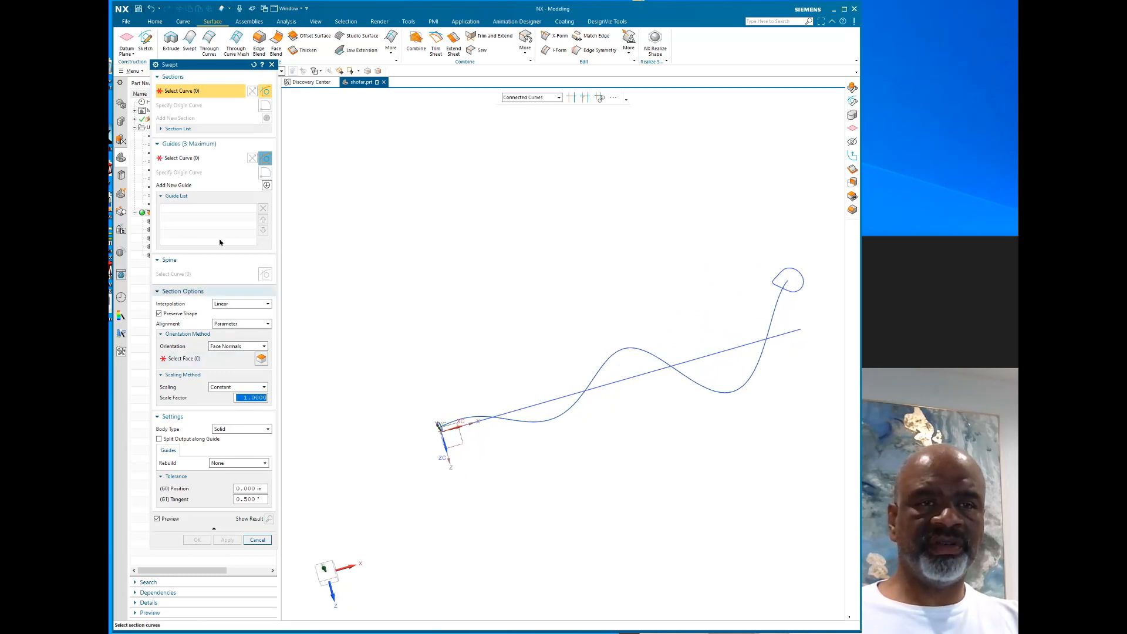
scroll(818, 262, "up", 3)
scroll(778, 261, "up", 4)
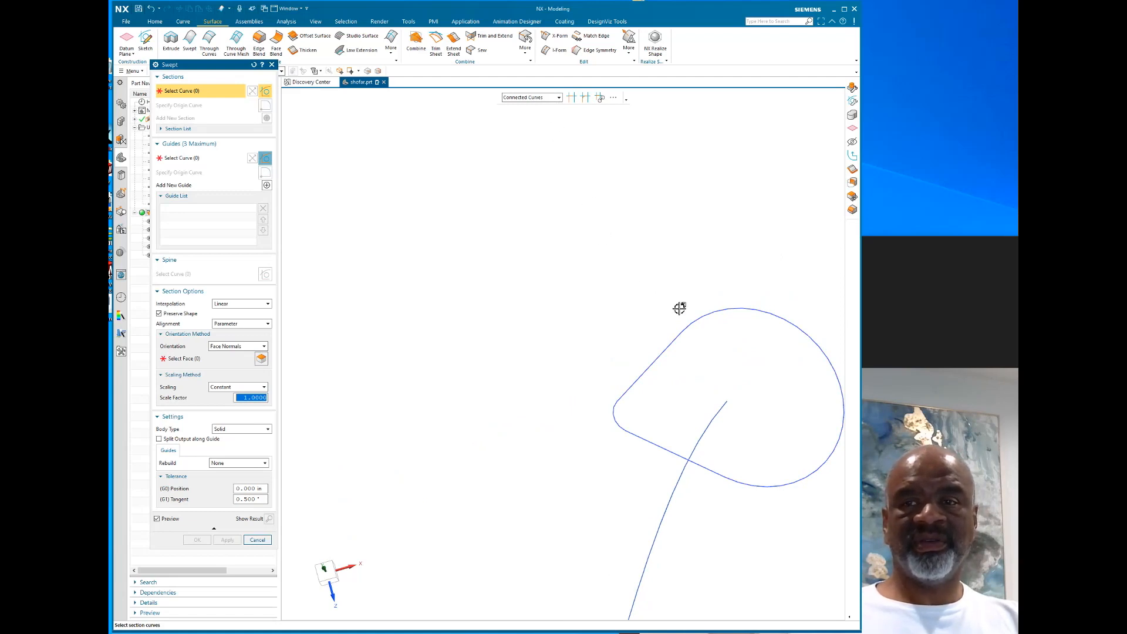
left_click(693, 323)
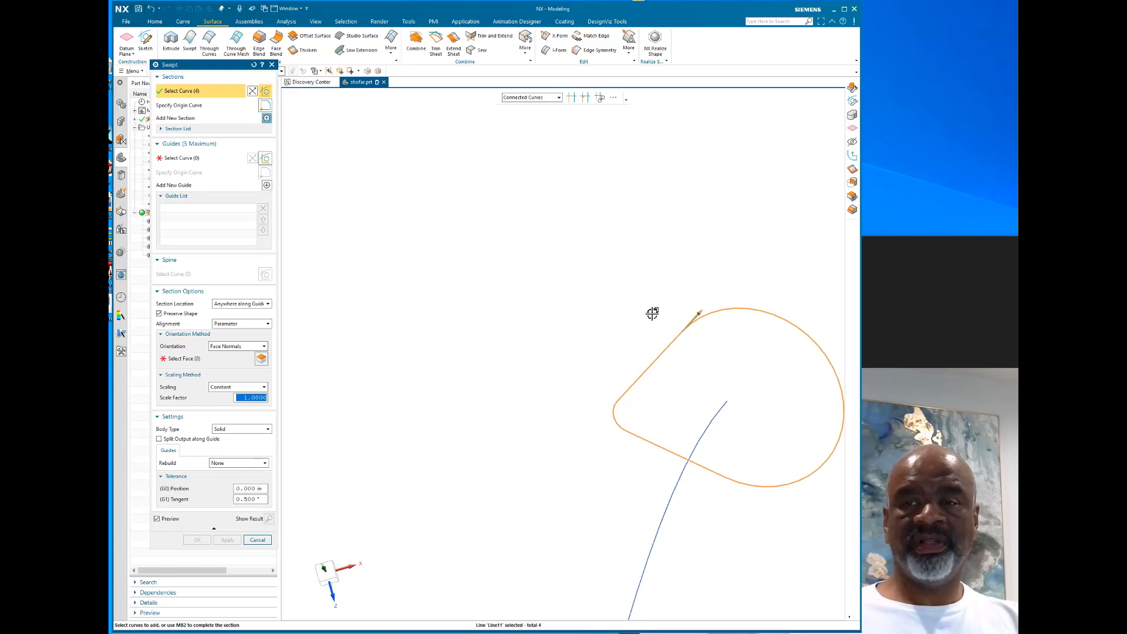
scroll(633, 196, "down", 8)
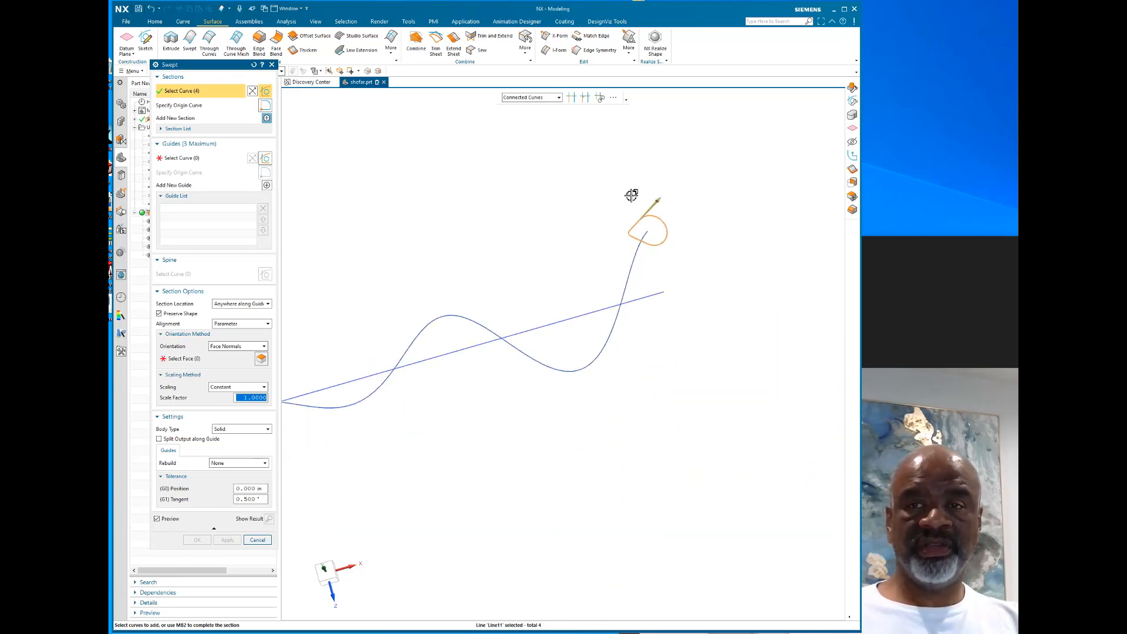
scroll(631, 195, "down", 4)
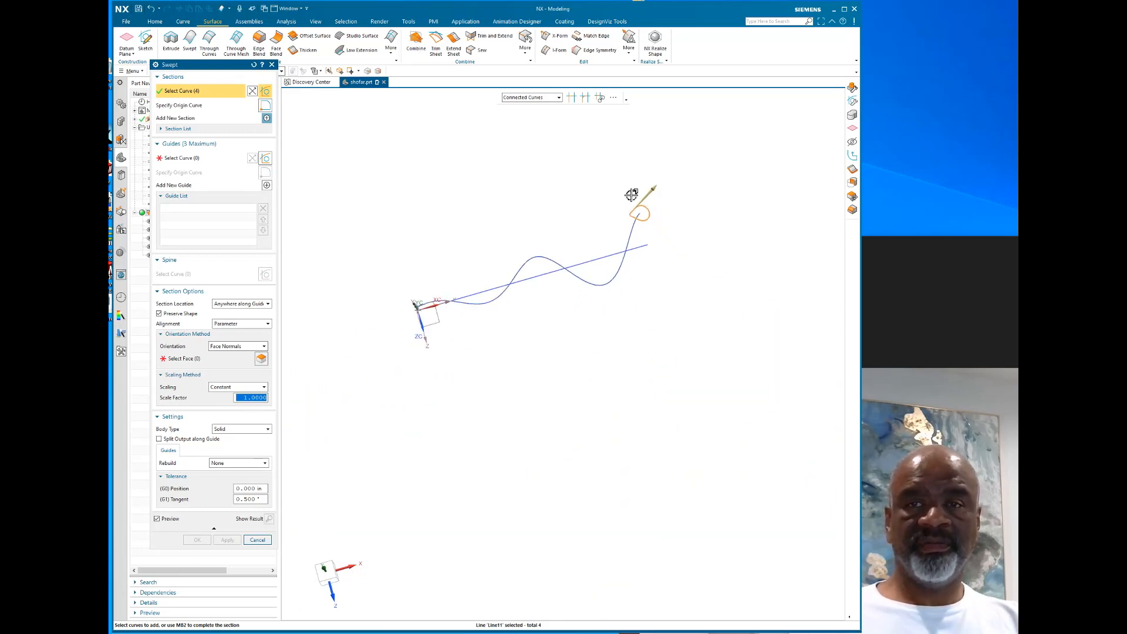
Add the small teardrop at the coordinate system end of the helix as the second sweep section
left_click(267, 118)
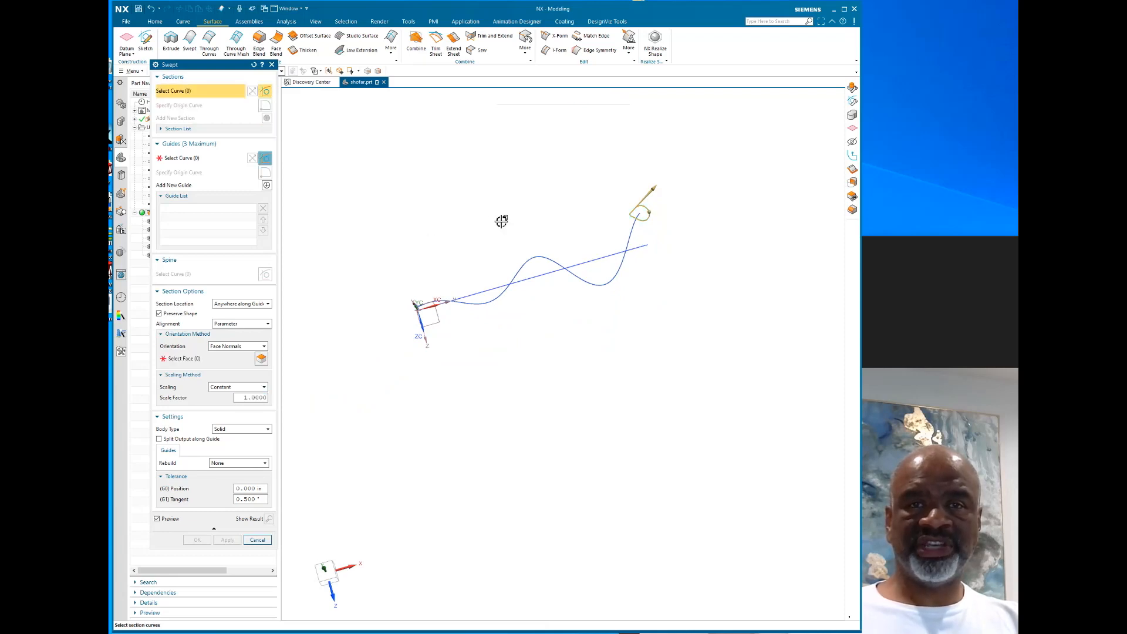
middle_click_drag(508, 201, 557, 330, "shift")
scroll(559, 329, "up", 2)
scroll(590, 339, "up", 1)
scroll(622, 349, "up", 1)
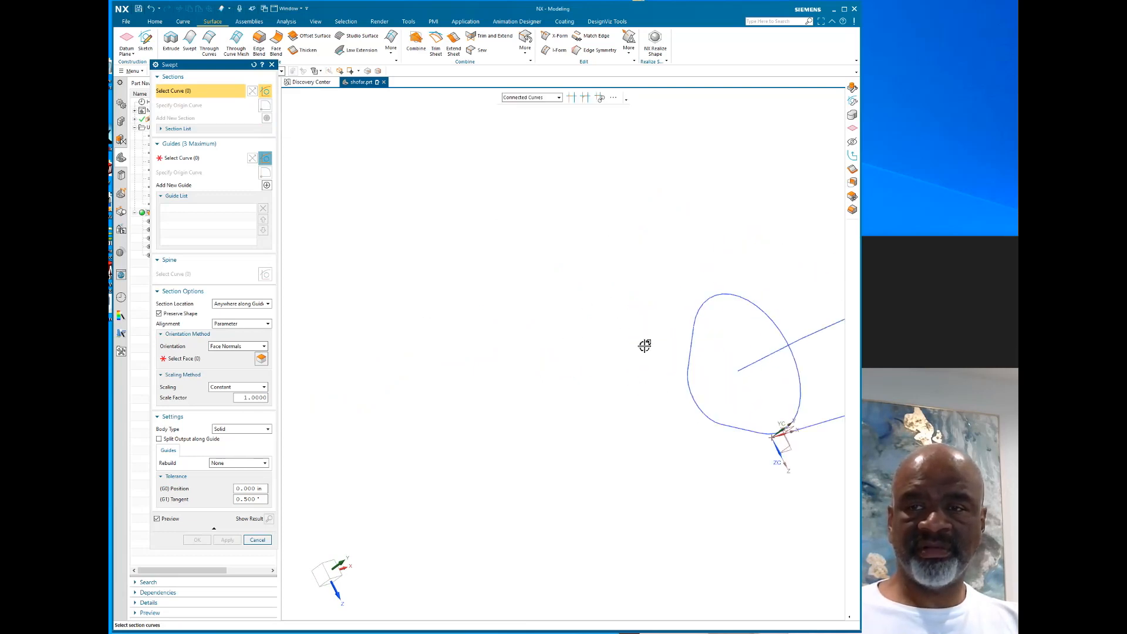
left_click(694, 312)
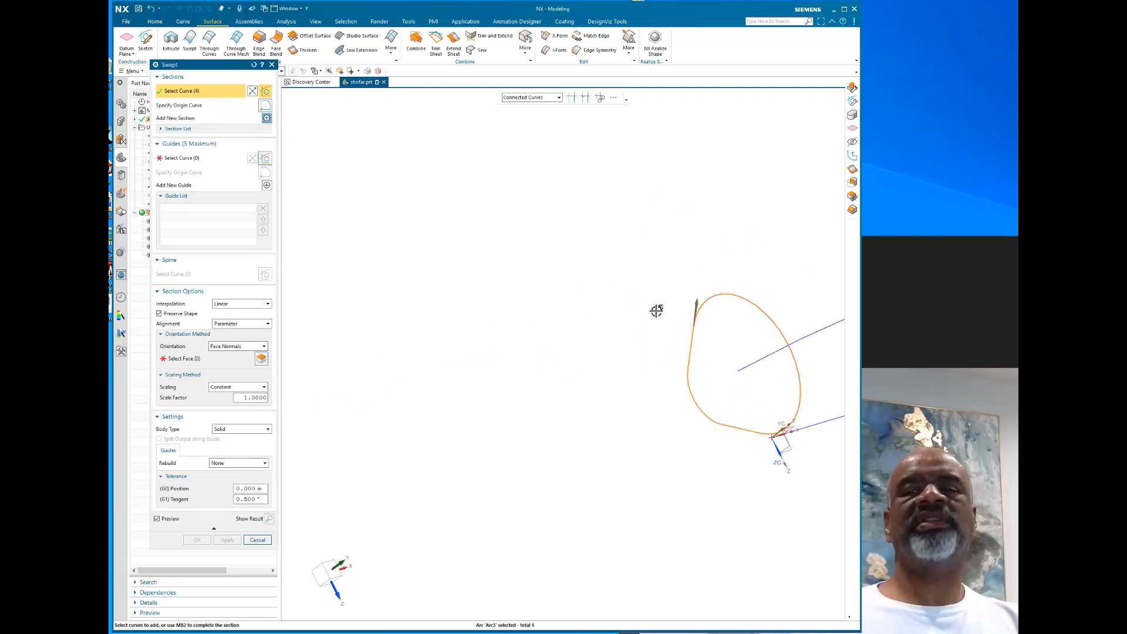
Sweep both teardrop sections along the helix guide with Fixed orientation, Preserve Shape enabled and Linear interpolation
left_click(170, 159)
scroll(422, 302, "down", 5)
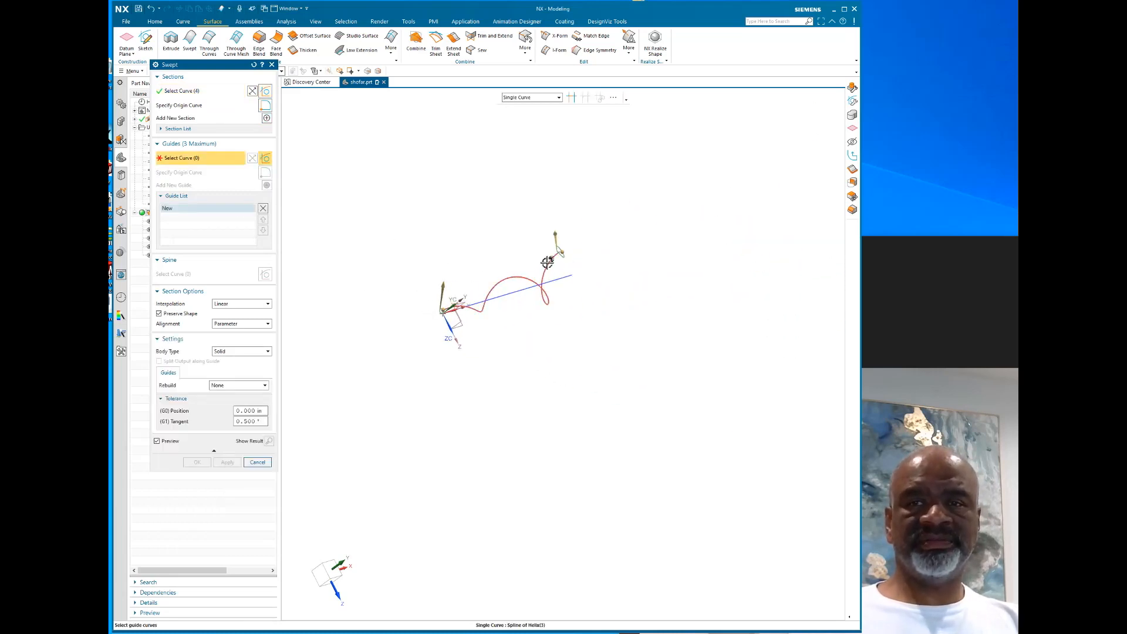
left_click(492, 260)
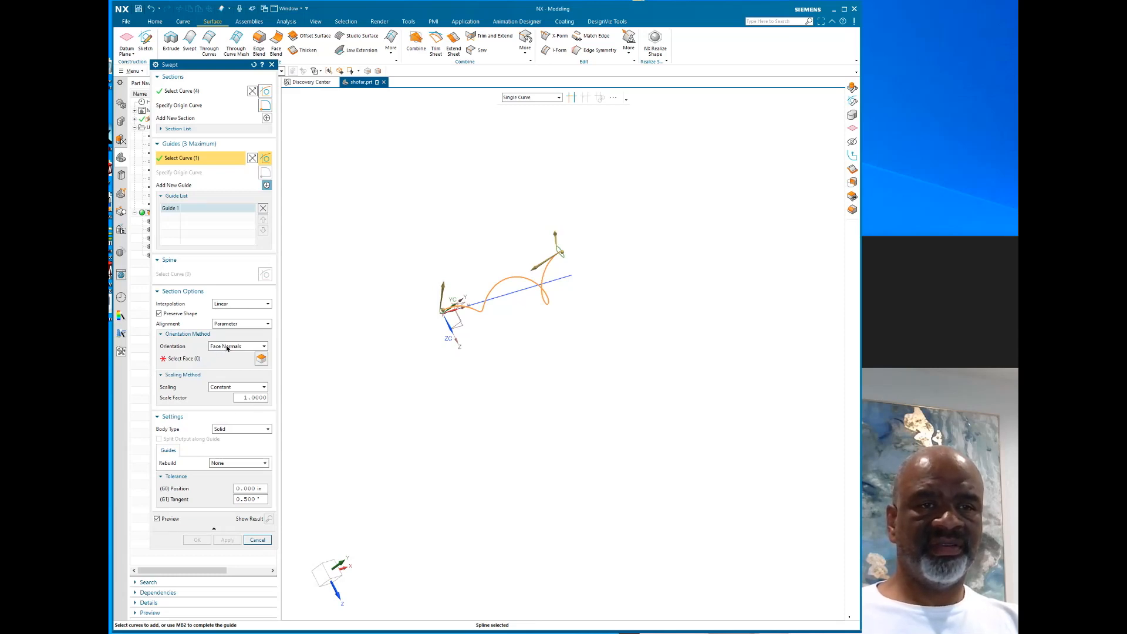
left_click(235, 346)
left_click(221, 353)
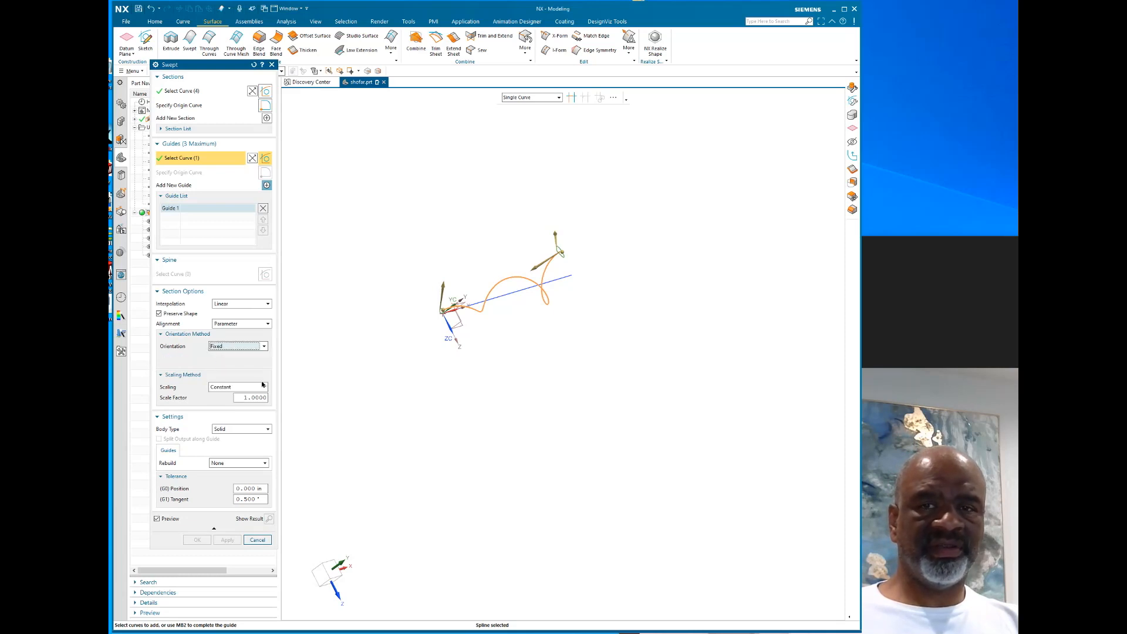
left_click(159, 314)
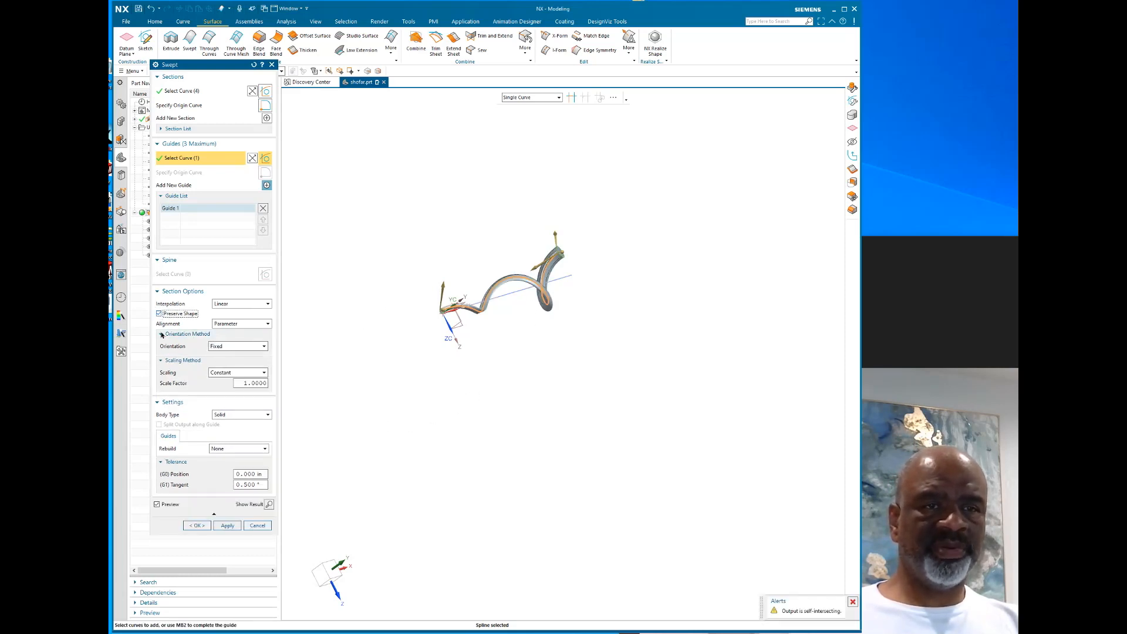
left_click(196, 525)
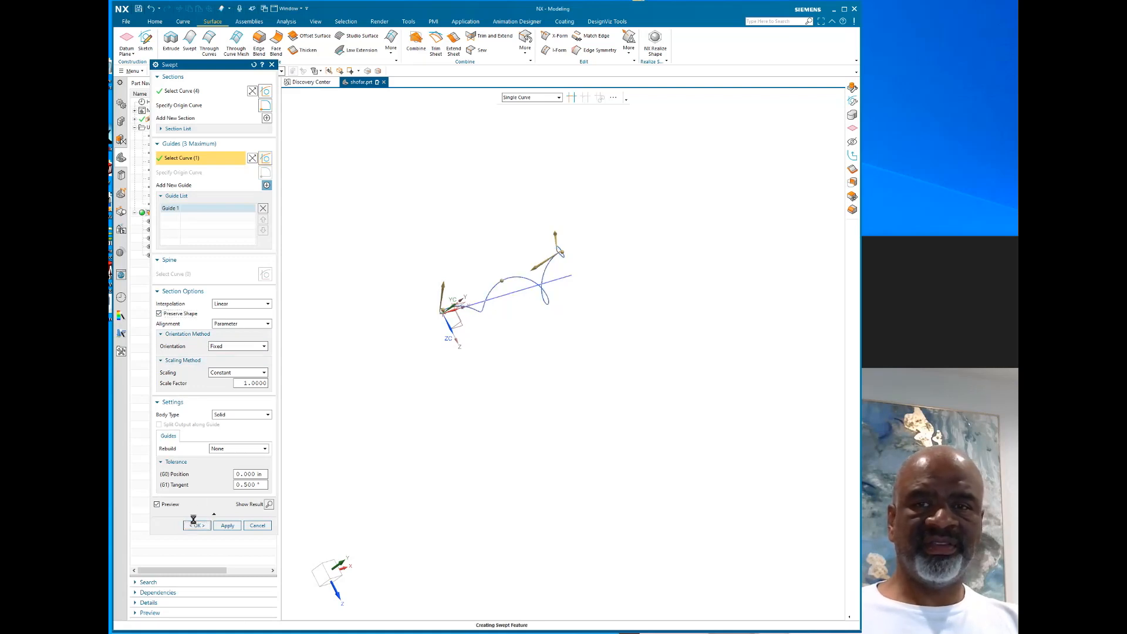
Examine the swept horn's shape along the helix and the teardrop profiles at its large and small ends
scroll(534, 276, "up", 5)
middle_click_drag(534, 276, 571, 435)
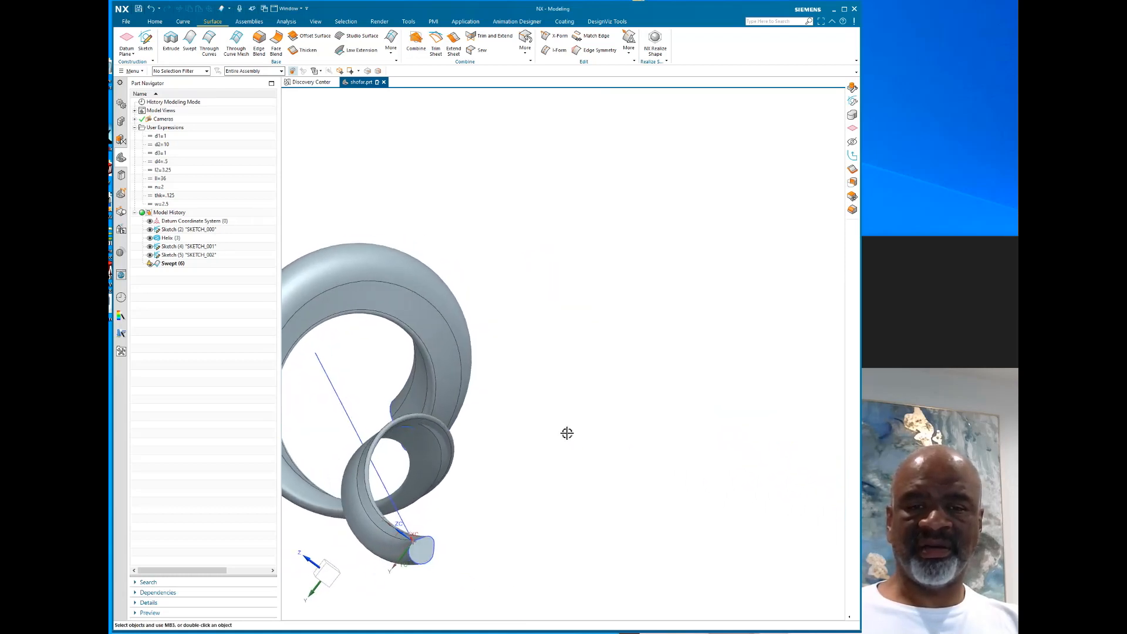
scroll(364, 466, "up", 3)
middle_click_drag(347, 510, 322, 531)
scroll(572, 441, "down", 5)
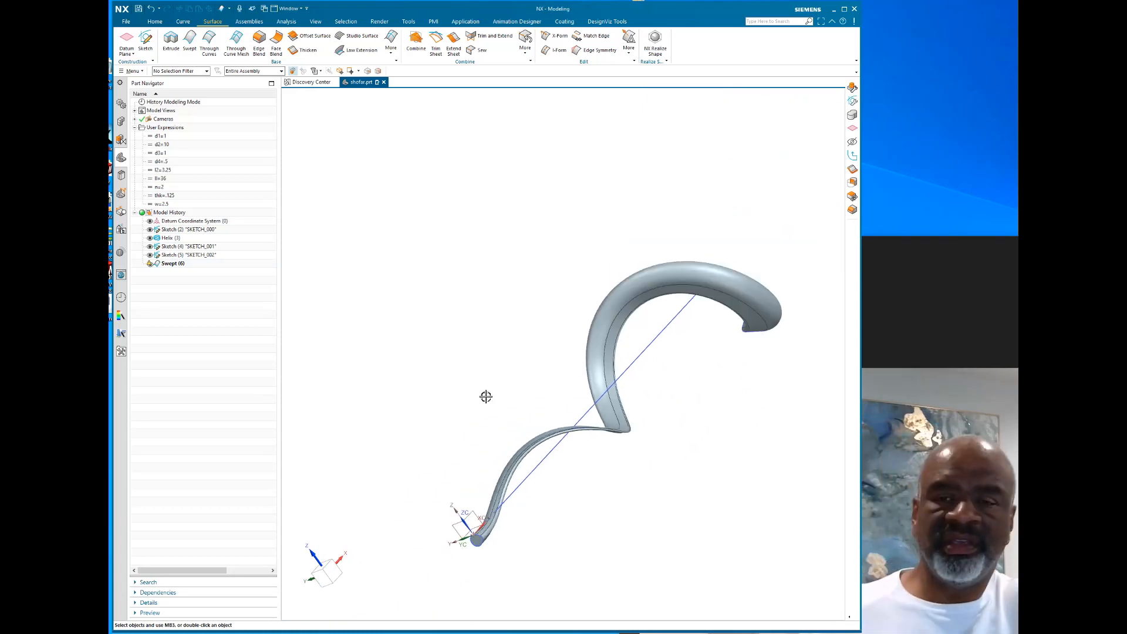
middle_click_drag(636, 432, 619, 302)
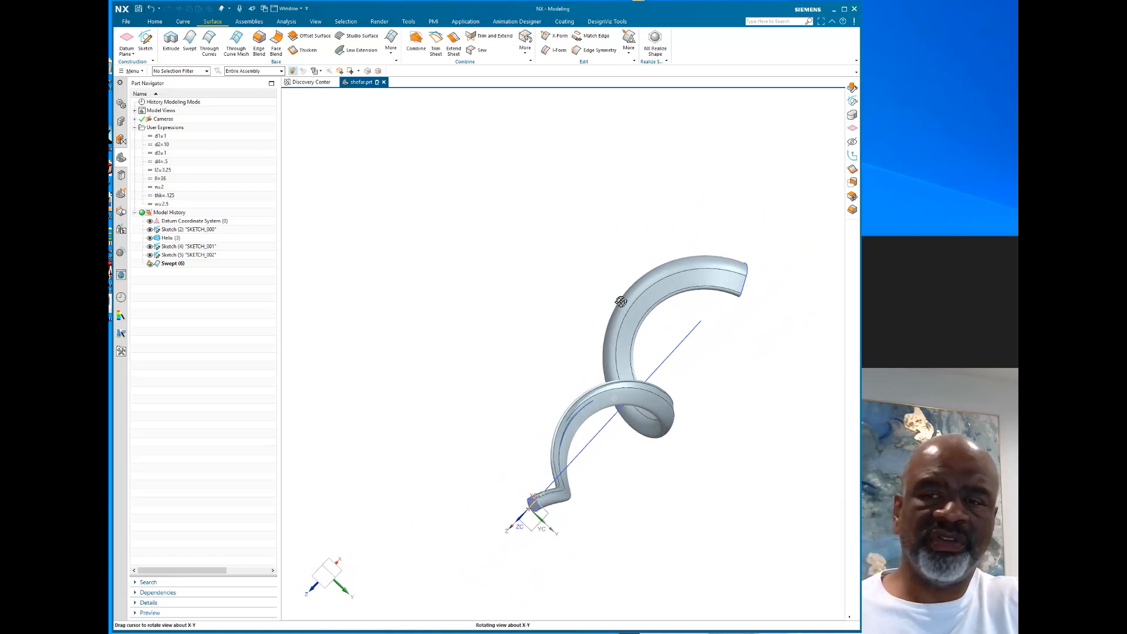
scroll(532, 508, "down", 5)
scroll(532, 508, "down", 2)
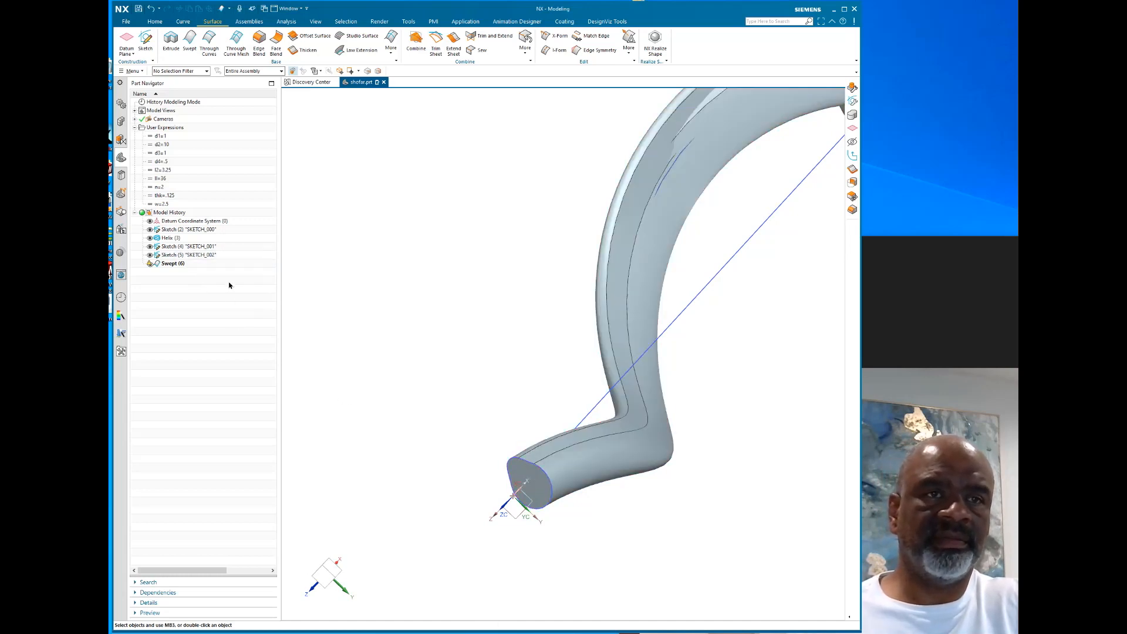
scroll(548, 497, "down", 6)
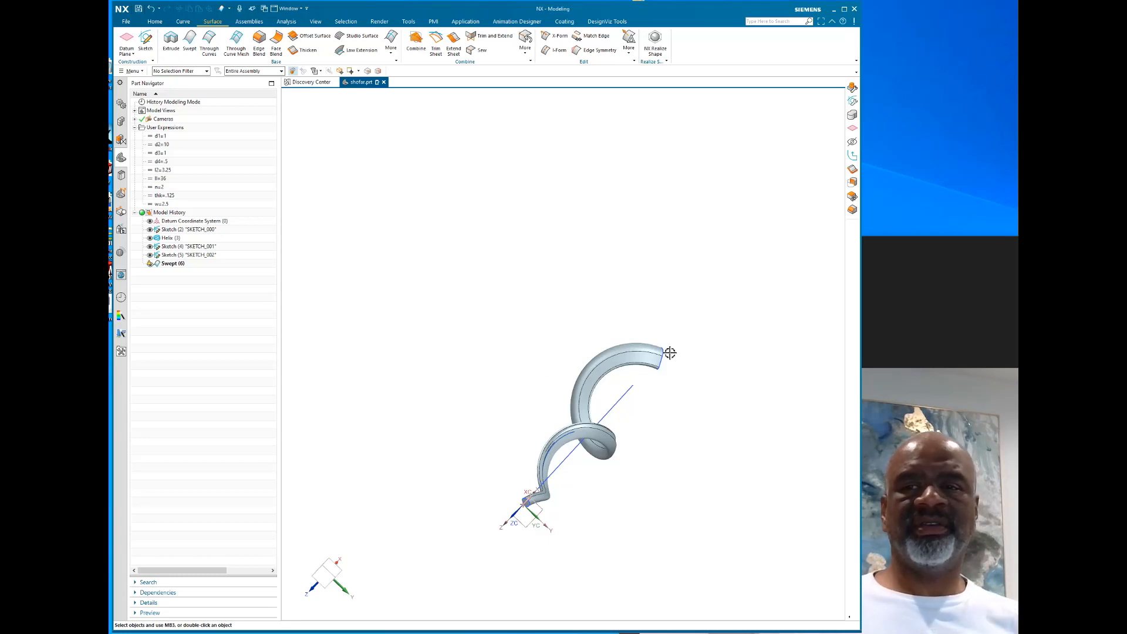
middle_click_drag(529, 315, 516, 334)
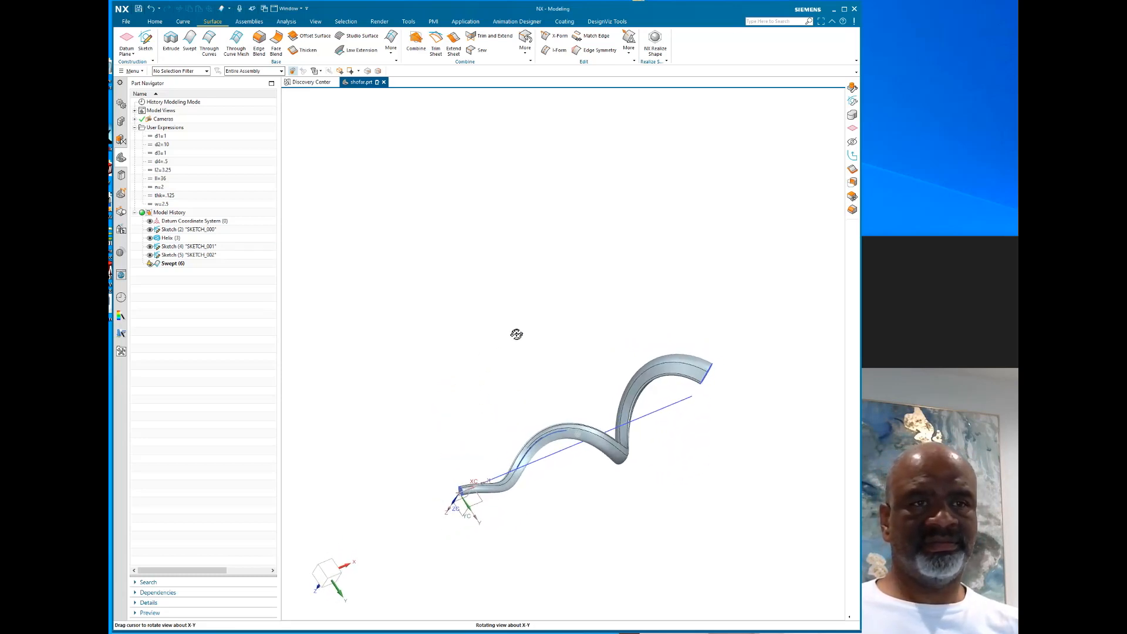
middle_click_drag(517, 334, 499, 326)
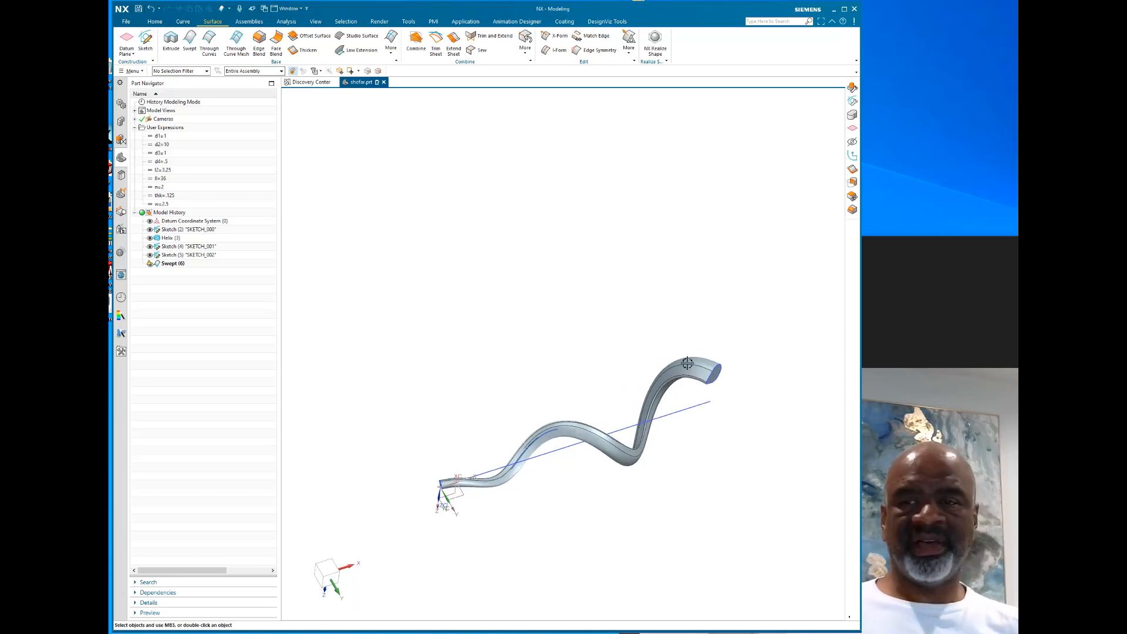
scroll(719, 355, "down", 5)
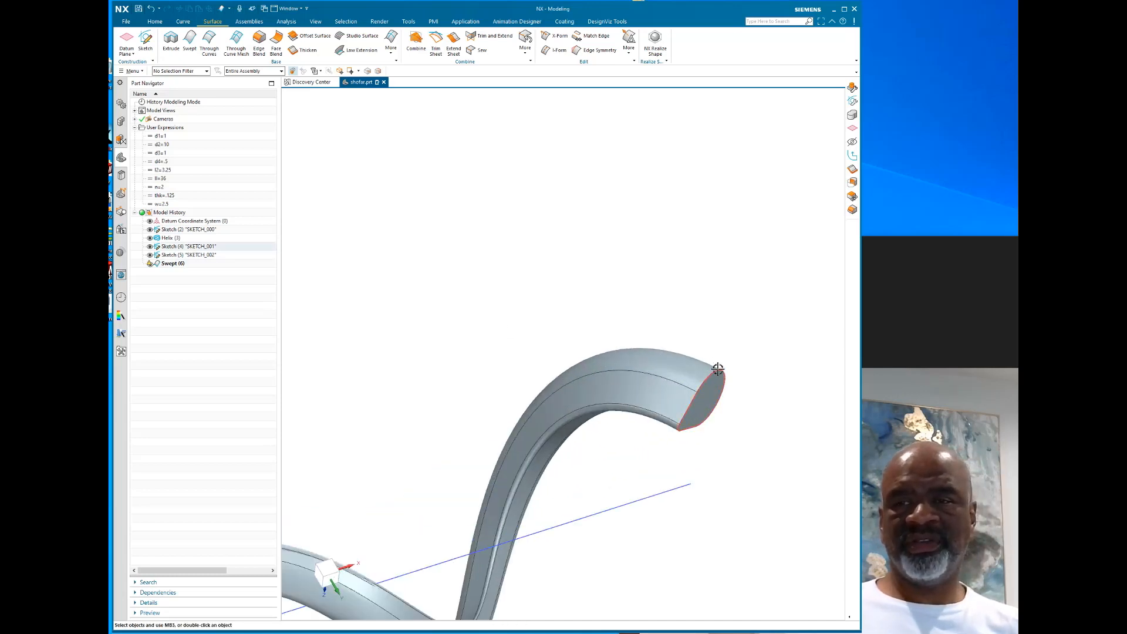
middle_click_drag(721, 338, 695, 319)
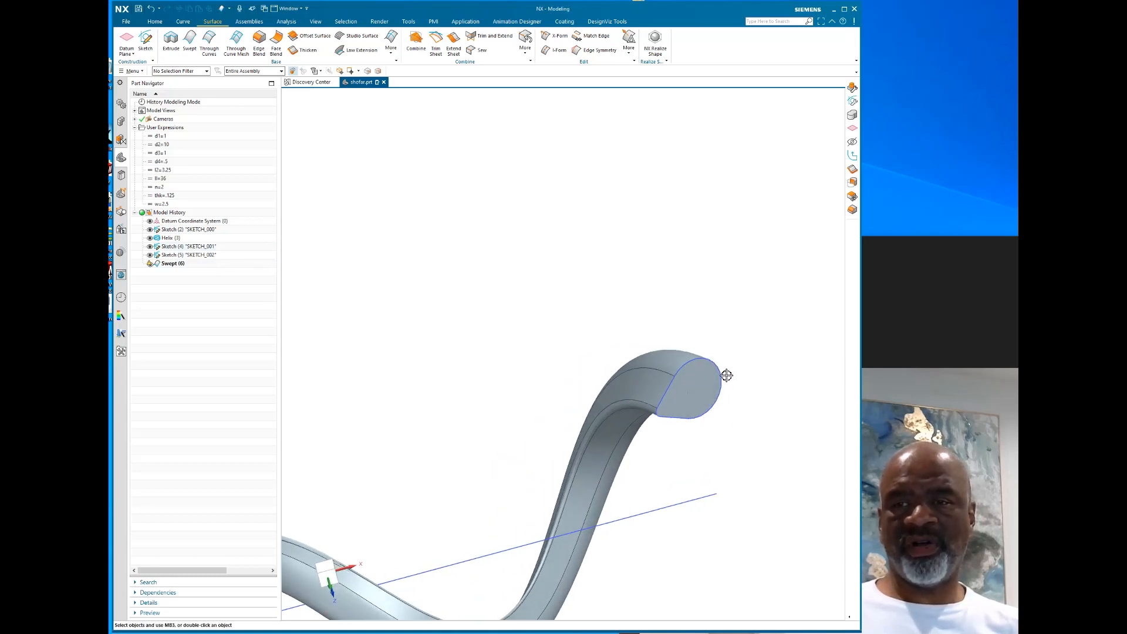
scroll(691, 357, "down", 5)
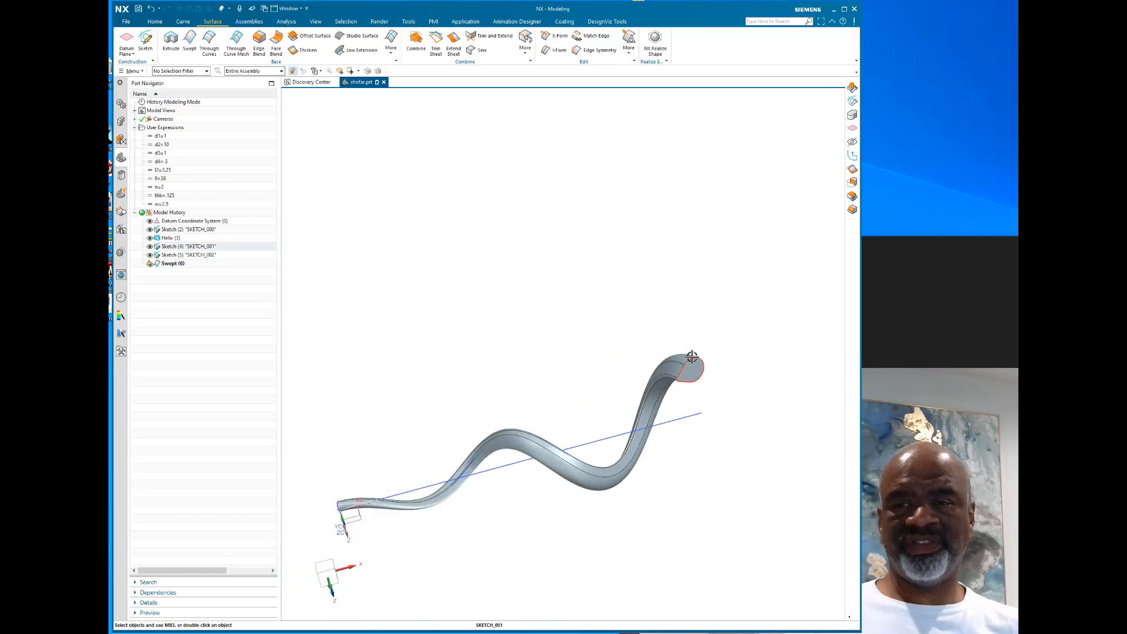
middle_click_drag(620, 312, 697, 333)
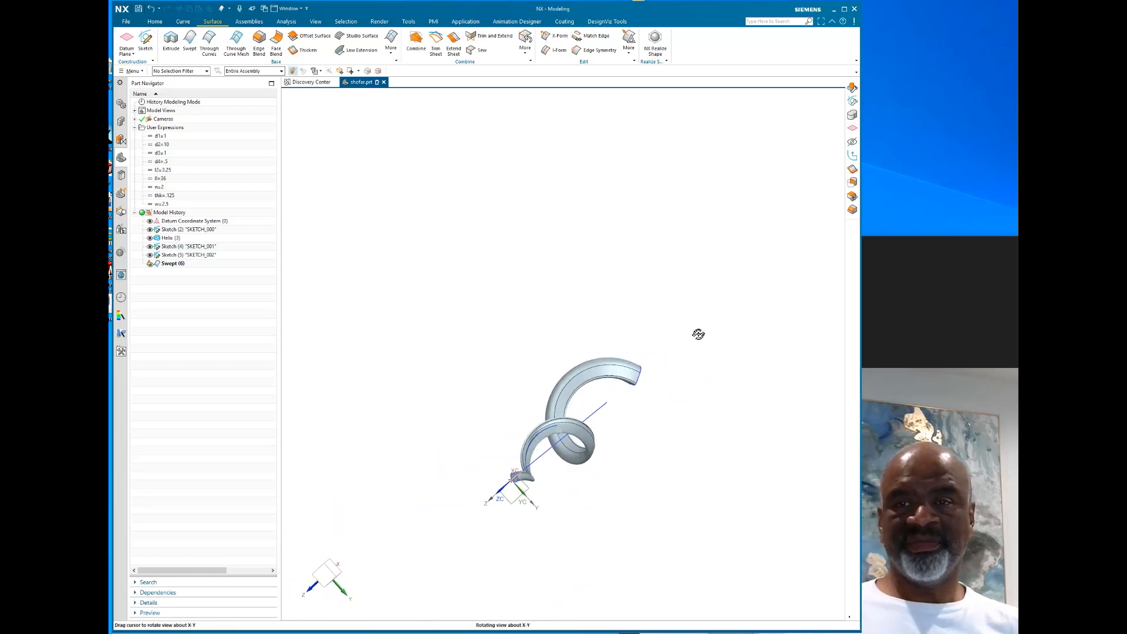
scroll(511, 491, "up", 5)
scroll(541, 472, "up", 3)
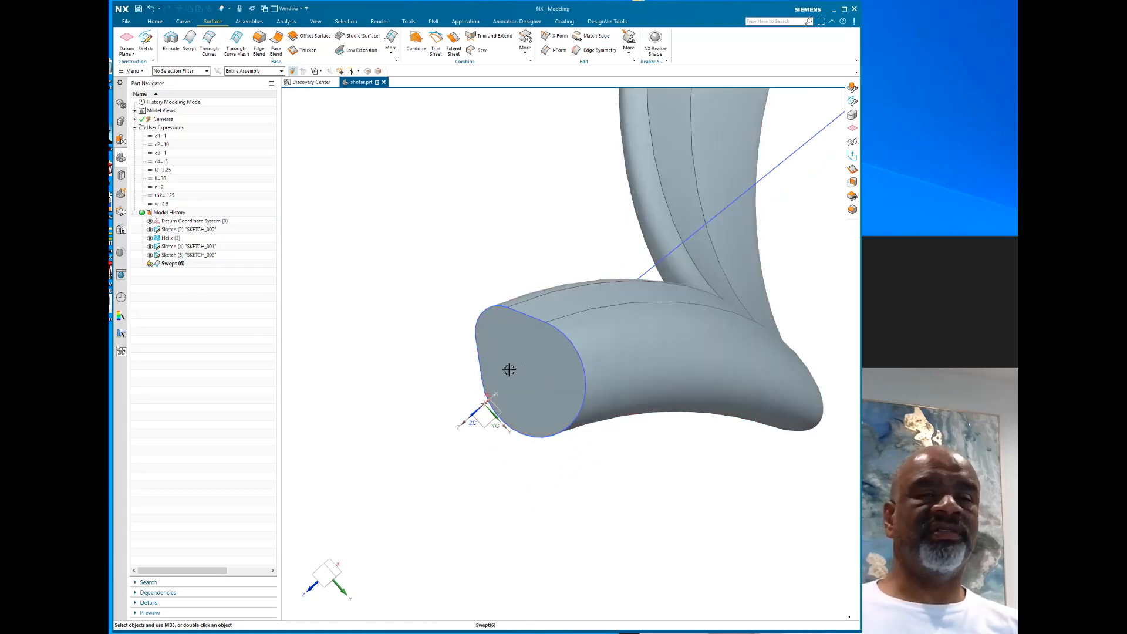
Delete the swept feature from the model history
left_click(183, 264)
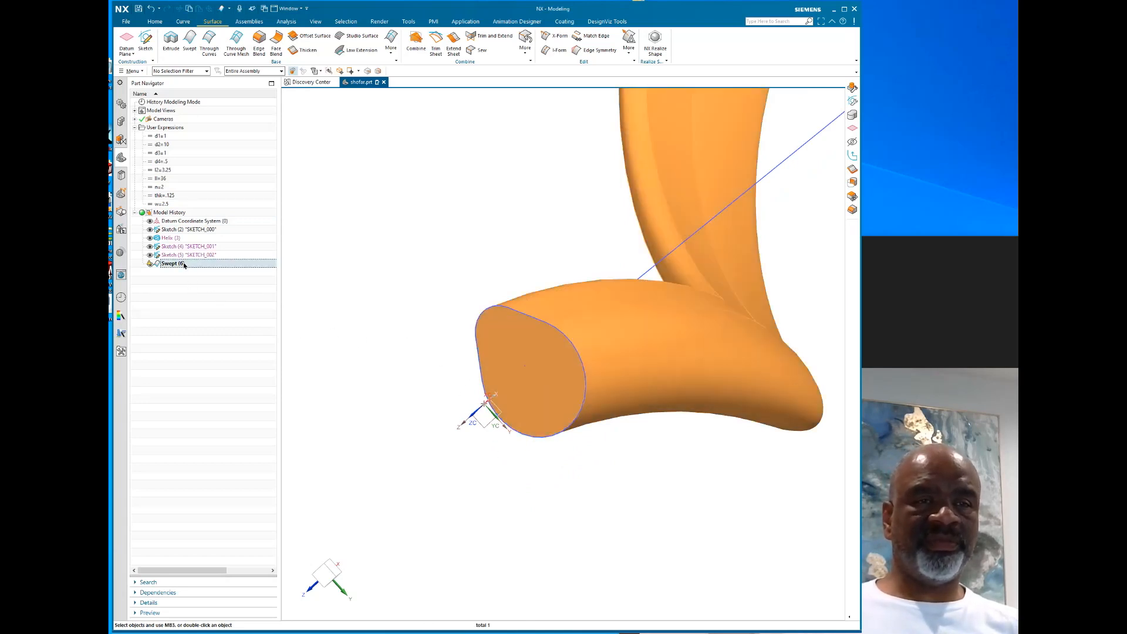
right_click(184, 264)
left_click(227, 252)
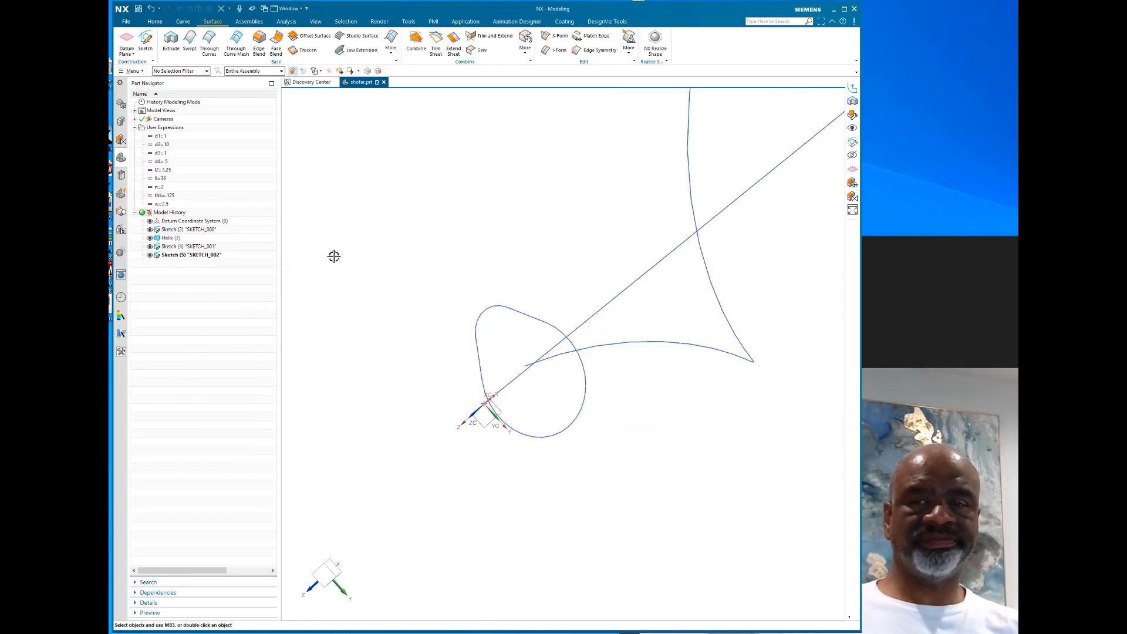
Measure the large teardrop's perimeter as an object set of tangent curves, limiting the results to curve measurements
middle_click_drag(488, 236, 498, 331)
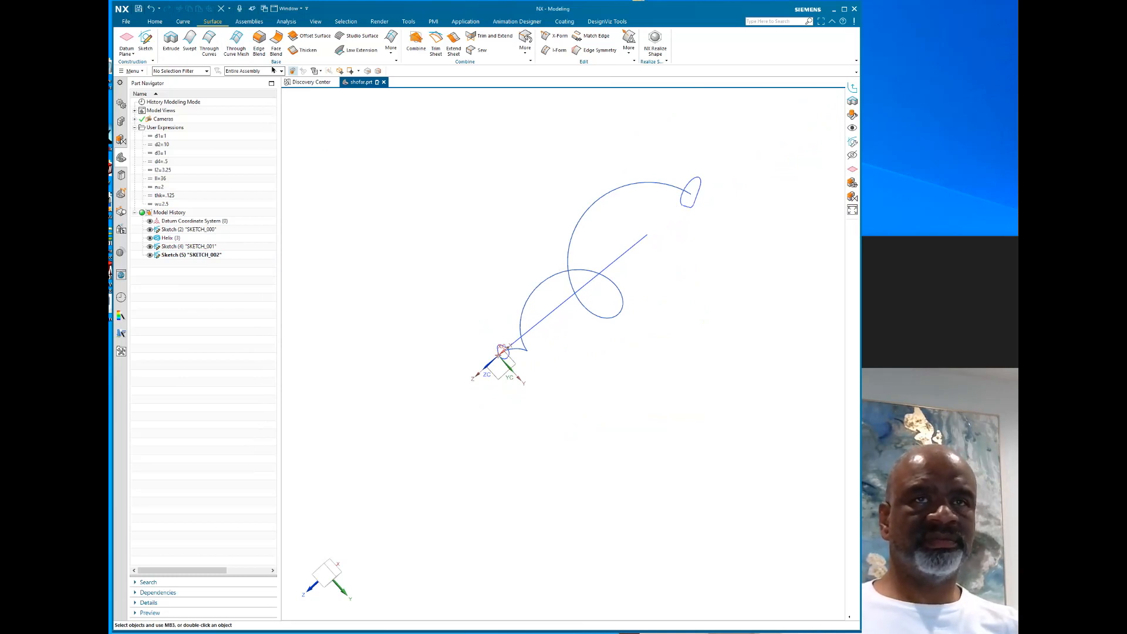
left_click(281, 22)
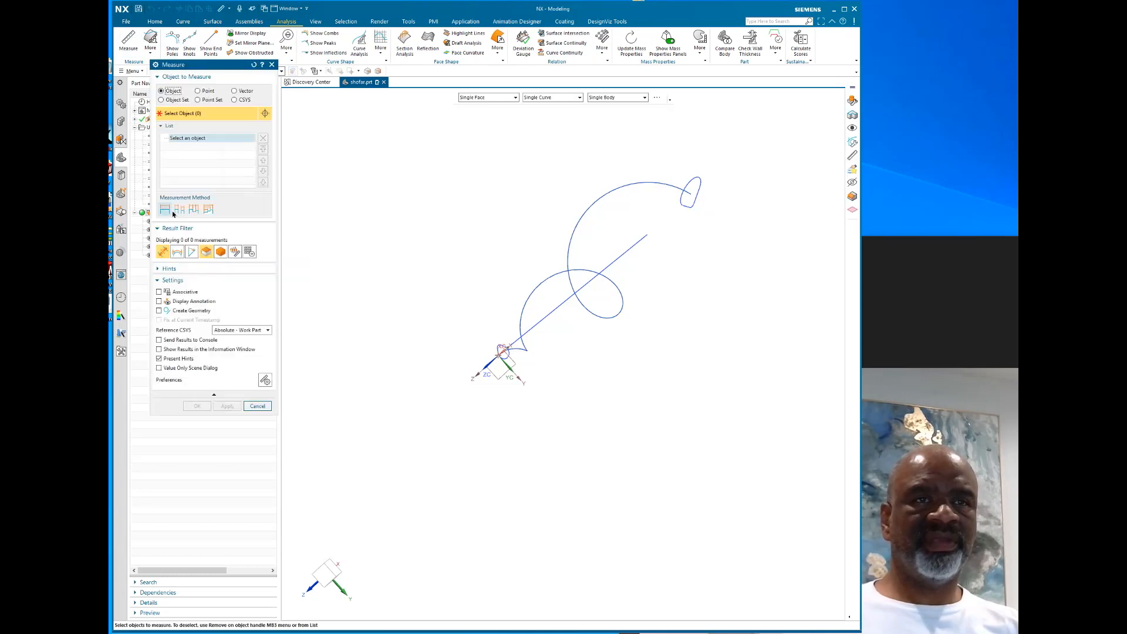
left_click(178, 252)
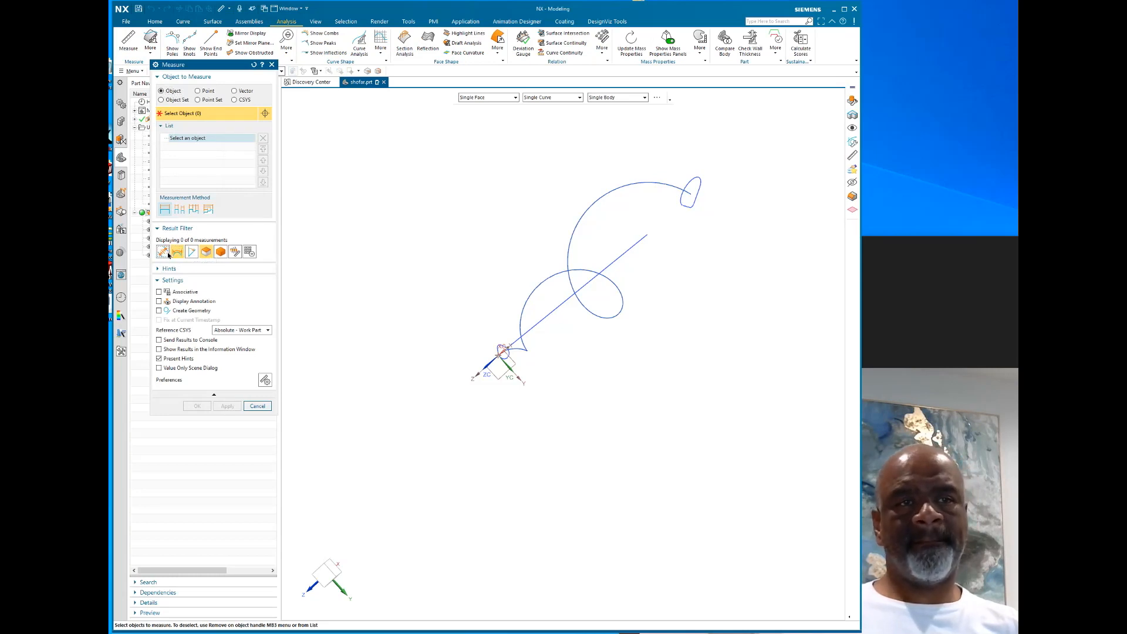
left_click(206, 252)
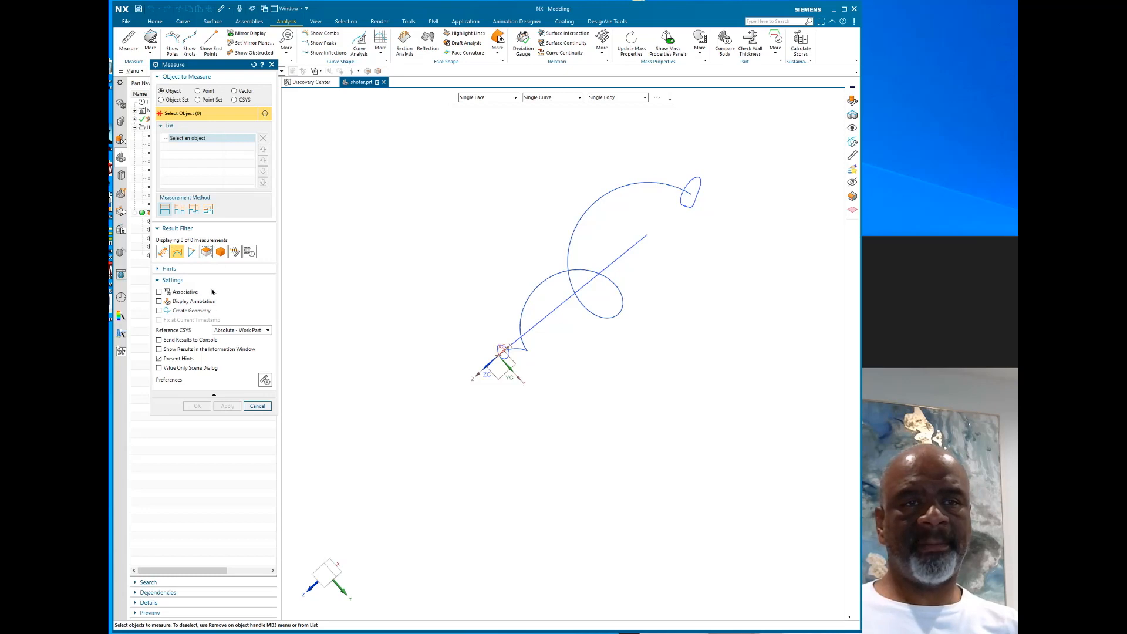
left_click(170, 101)
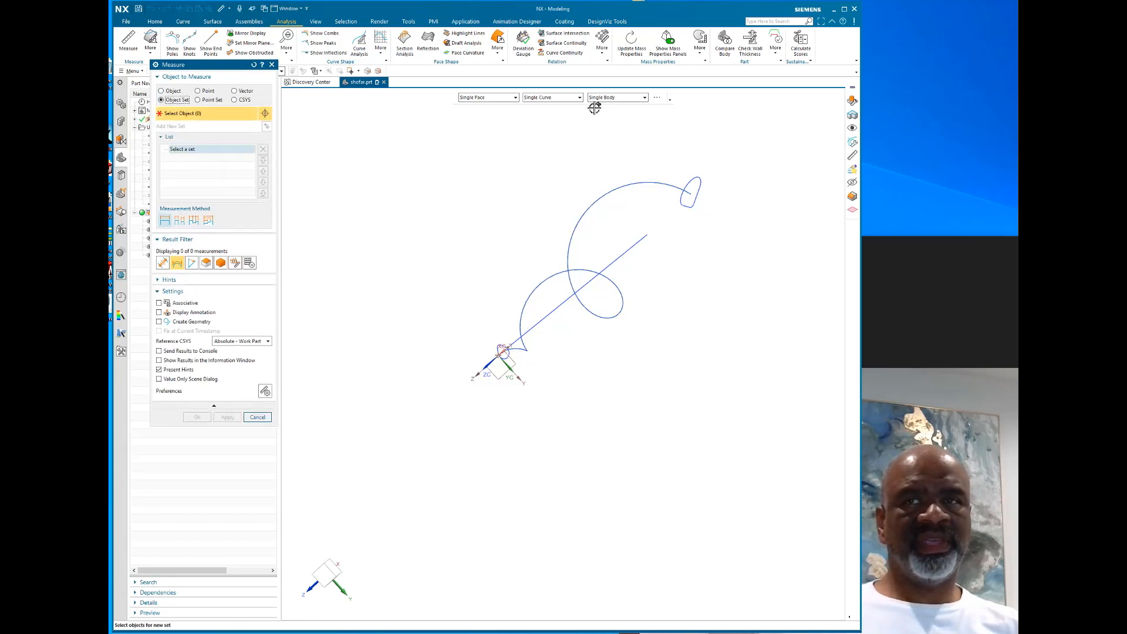
left_click(553, 99)
left_click(547, 127)
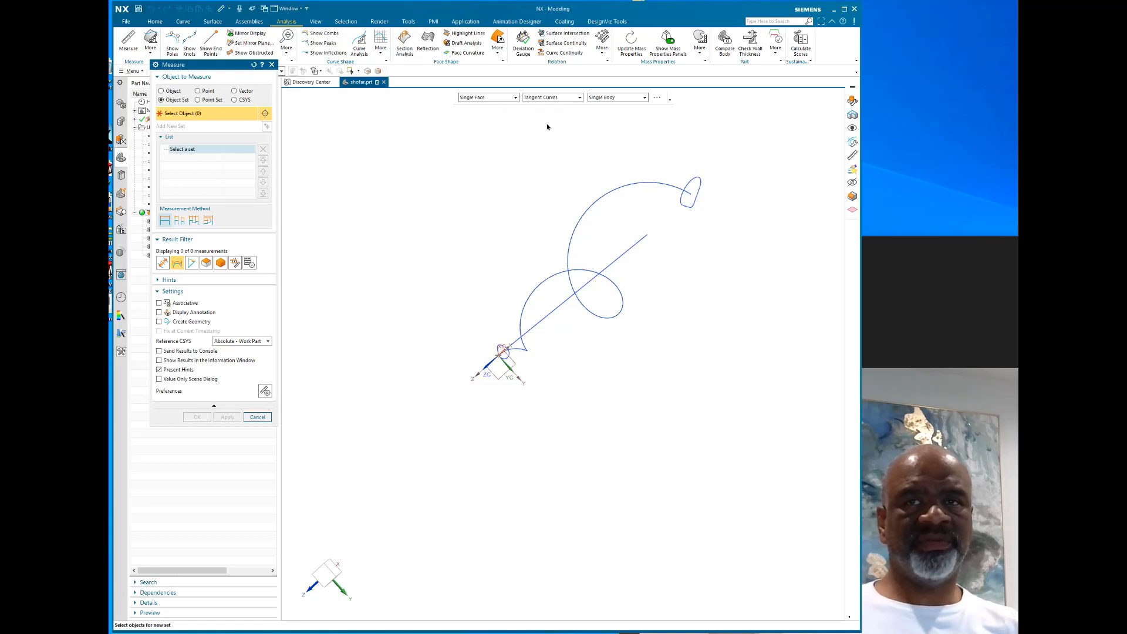
scroll(692, 157, "up", 2)
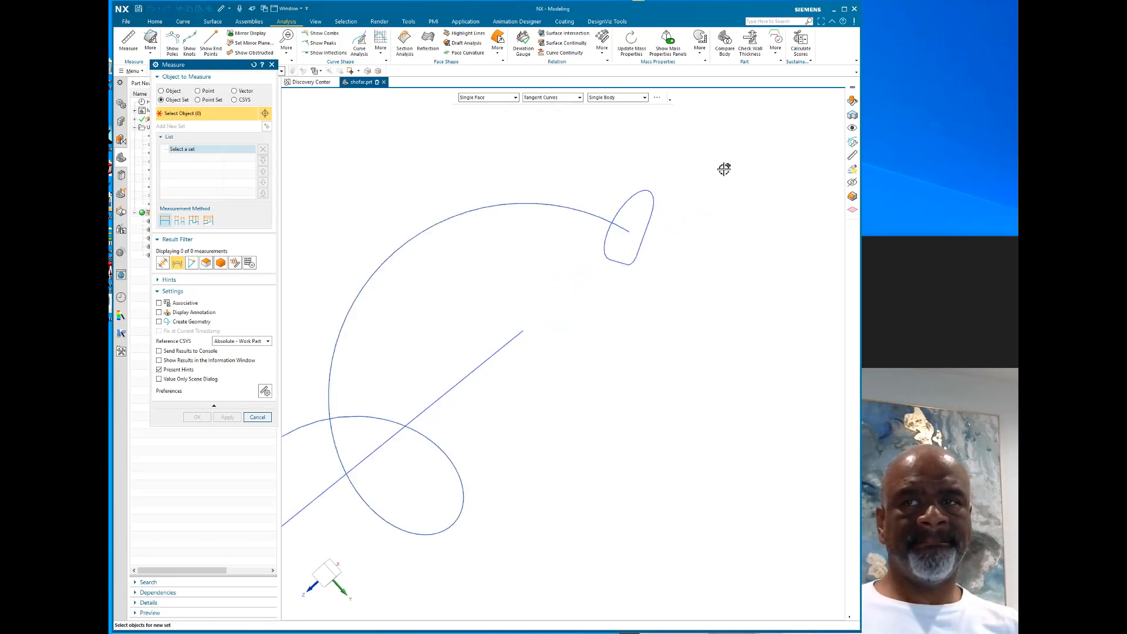
left_click(653, 189)
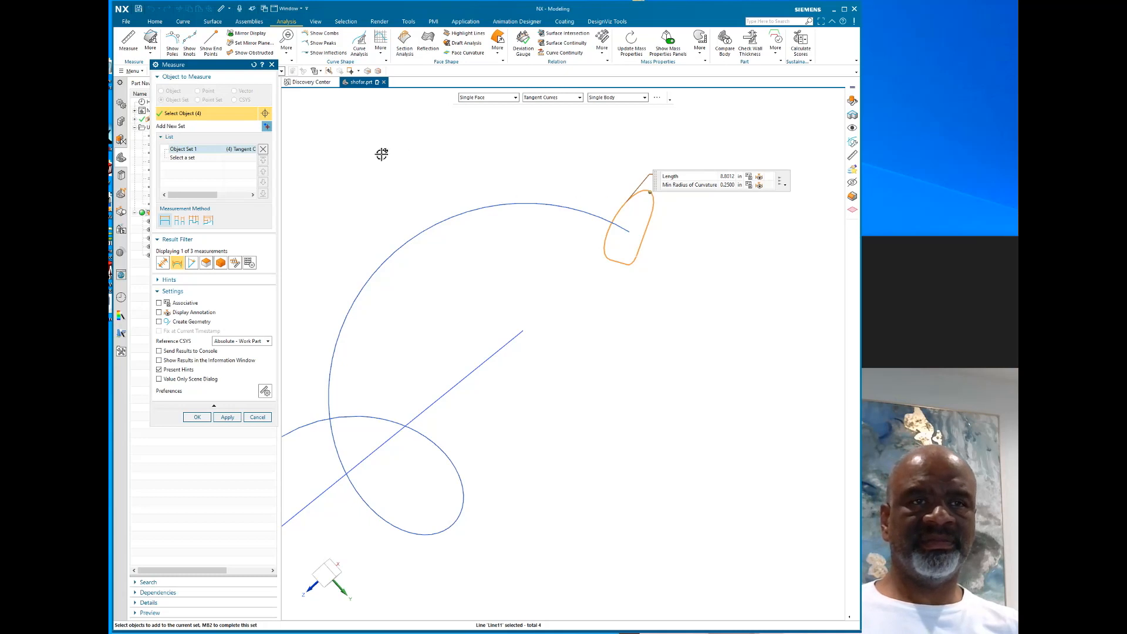
Replace the large teardrop in the measurement with the small teardrop at the helix start, measure its perimeter and close the measurement
right_click(198, 152)
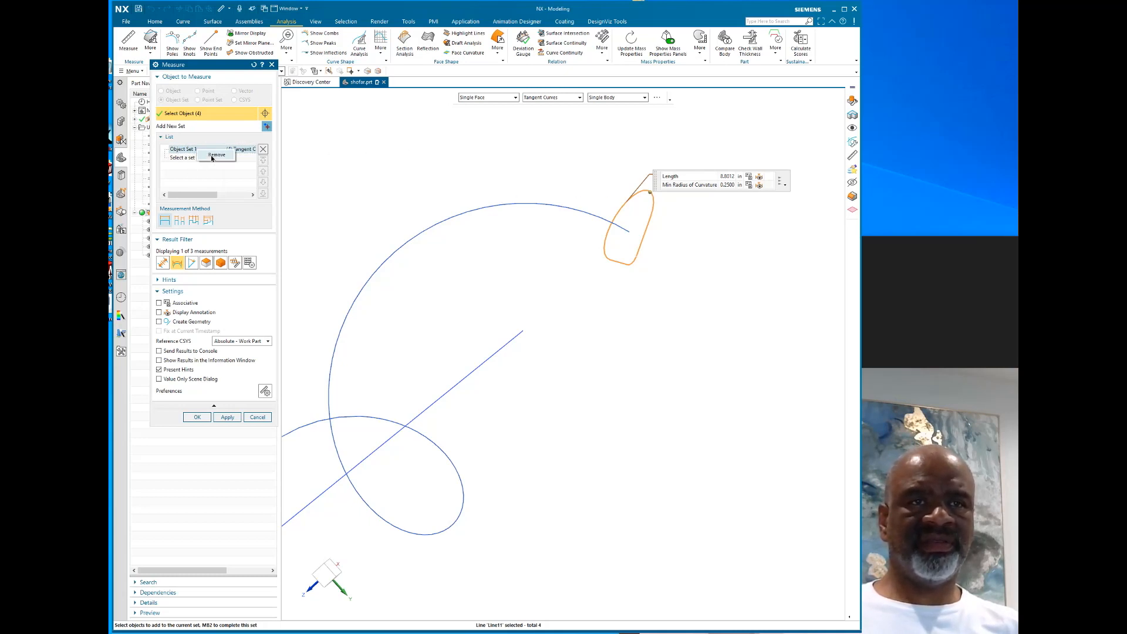
left_click(211, 157)
scroll(563, 226, "down", 7)
scroll(469, 324, "up", 2)
scroll(496, 295, "up", 5)
scroll(495, 295, "up", 4)
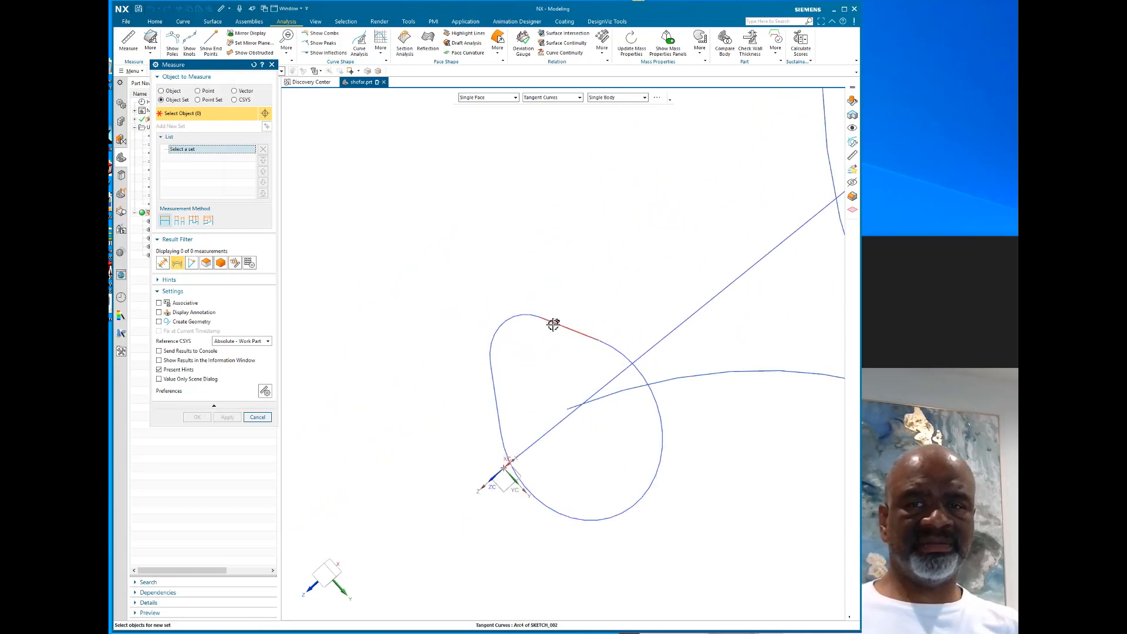
left_click(548, 320)
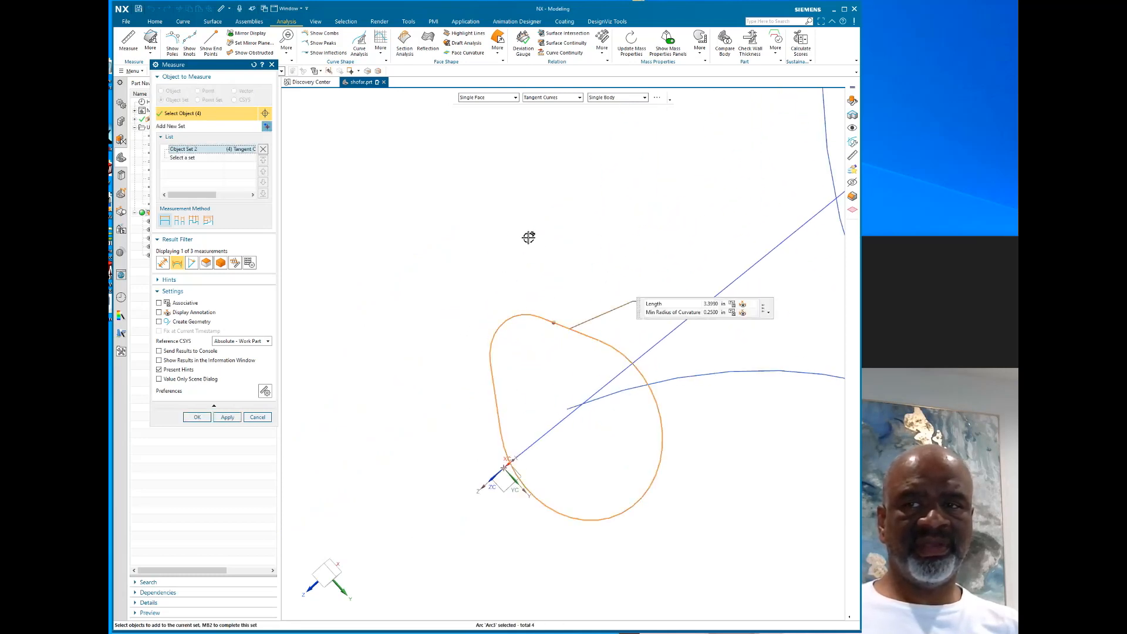
left_click(258, 418)
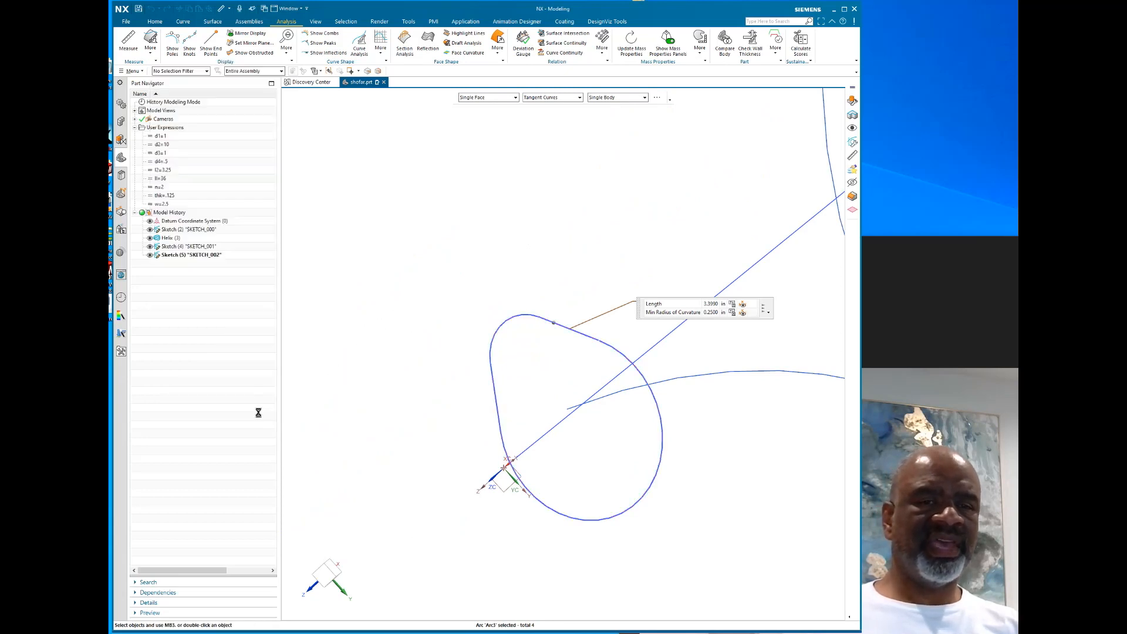
Start a new Swept feature with only the large teardrop as the section and the helix as the guide
scroll(424, 295, "down", 5)
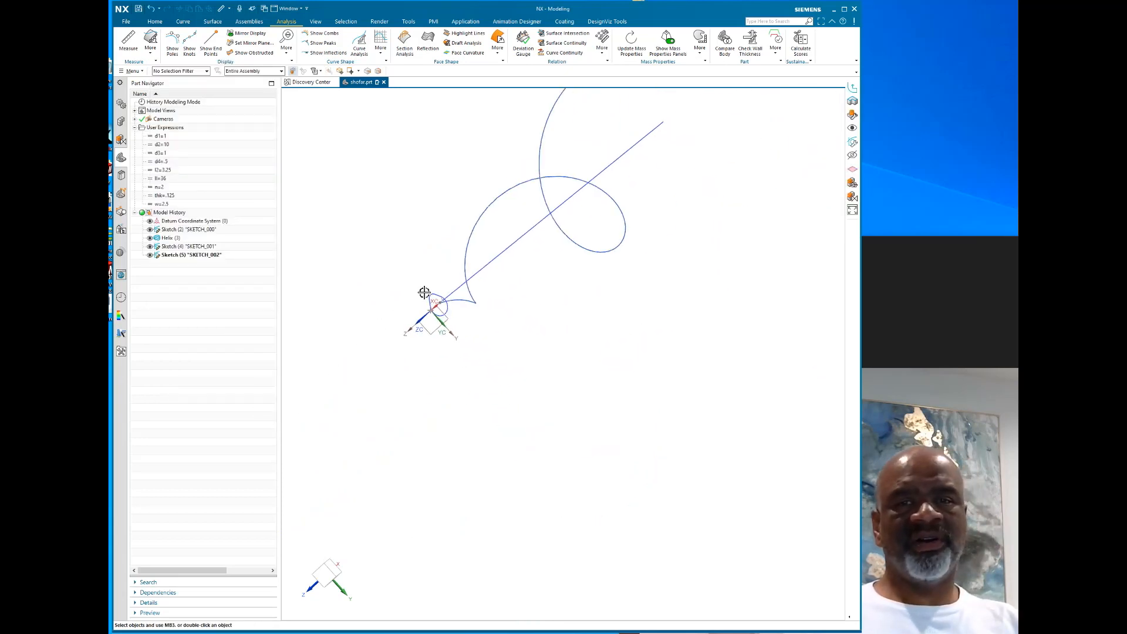
scroll(421, 291, "down", 2)
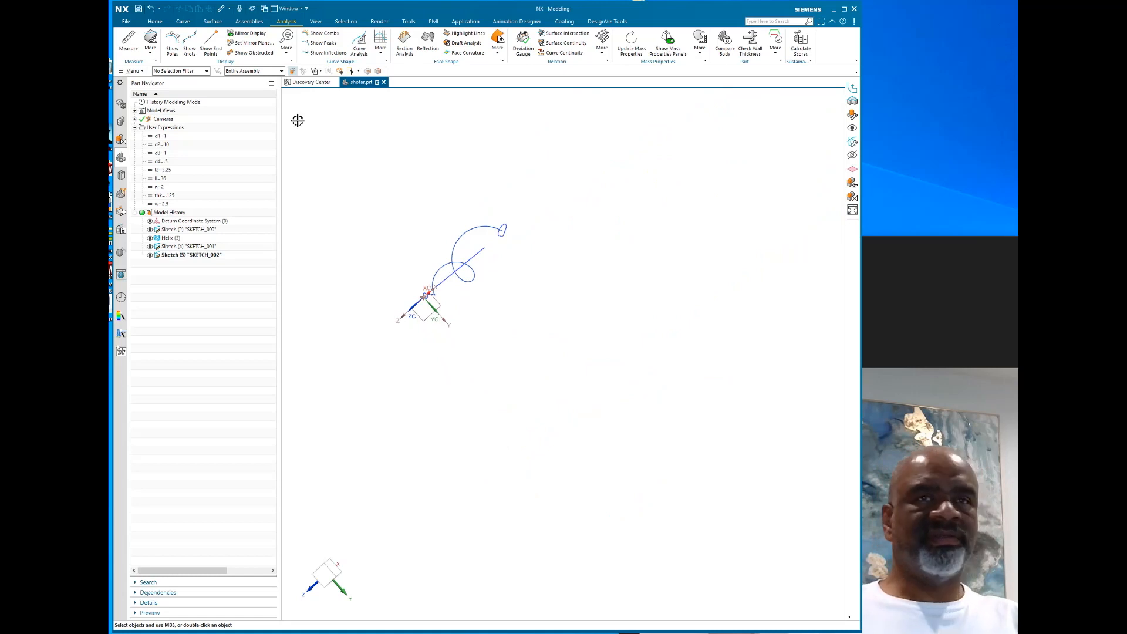
left_click(212, 22)
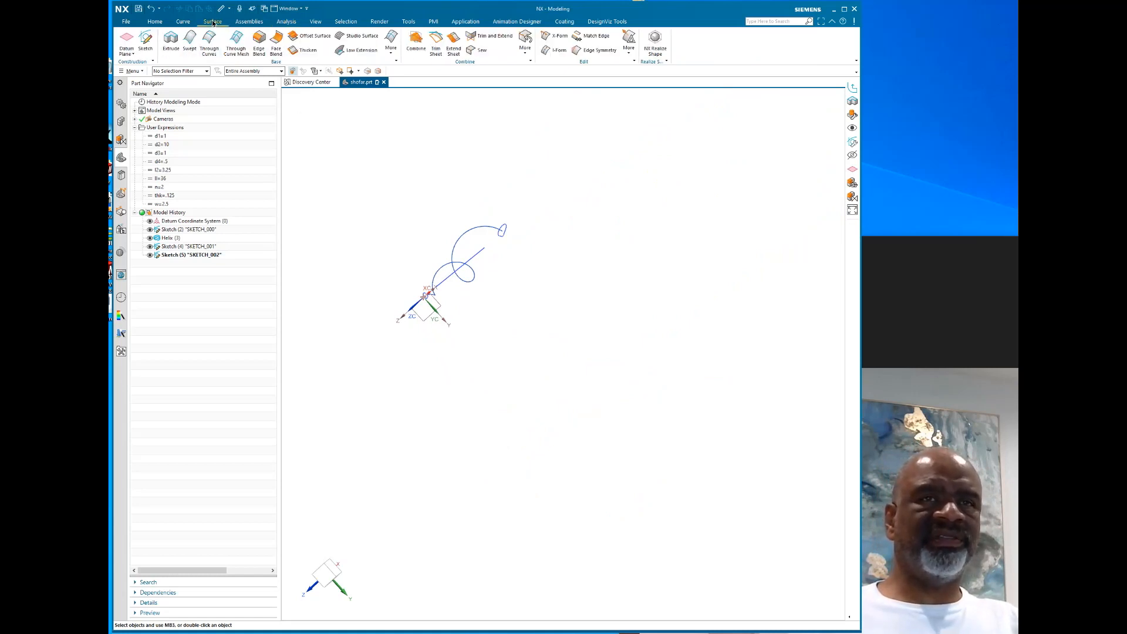
left_click(188, 40)
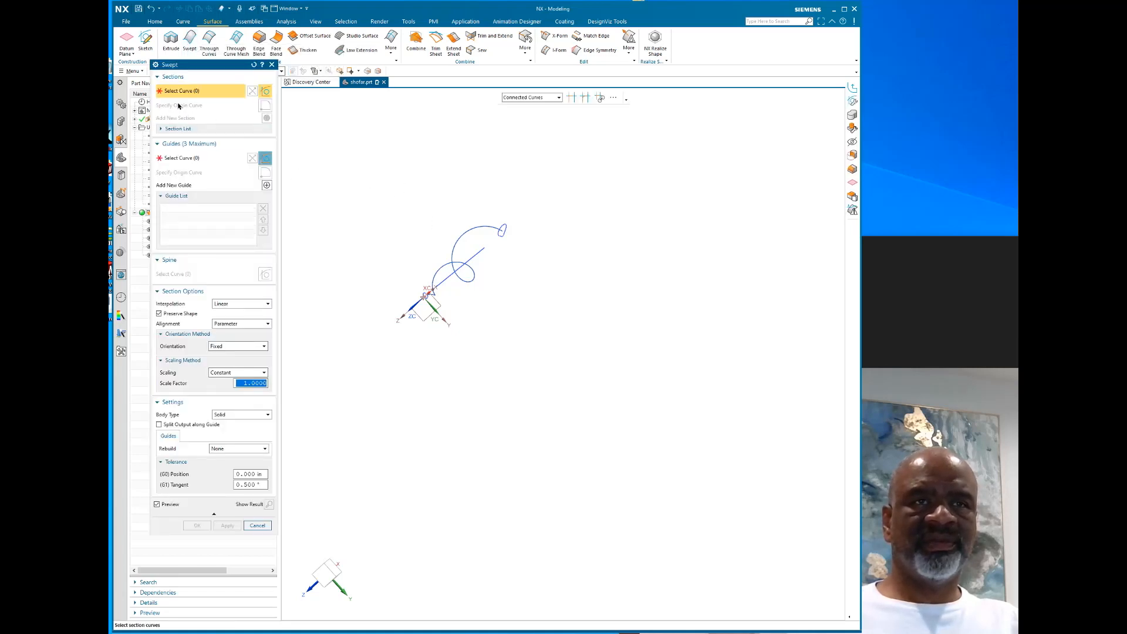
scroll(529, 136, "up", 4)
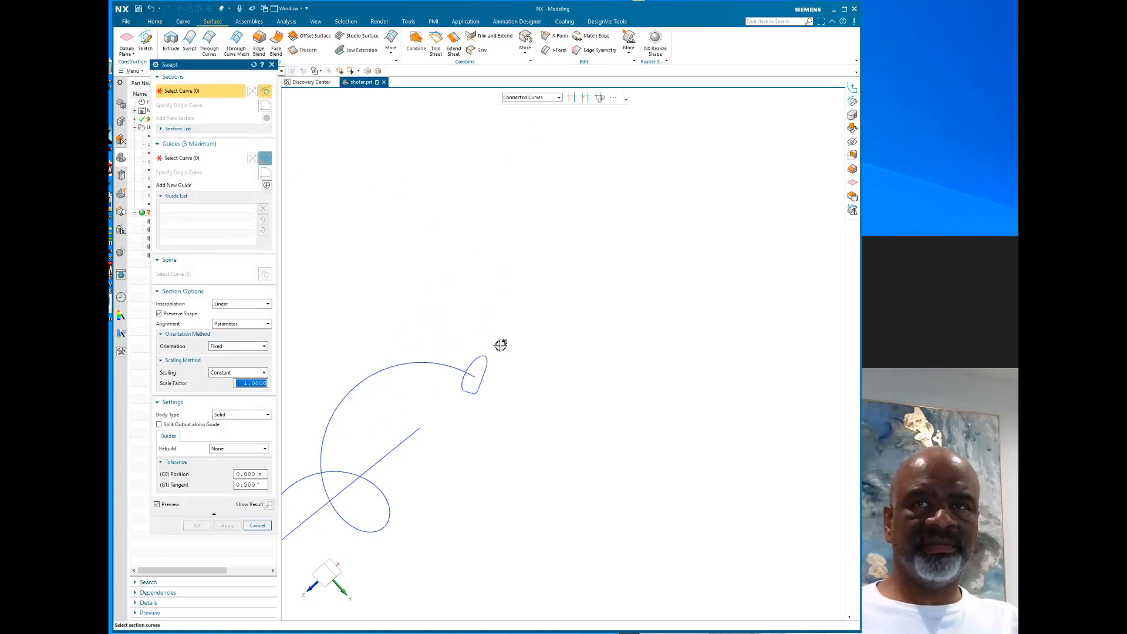
left_click(485, 371)
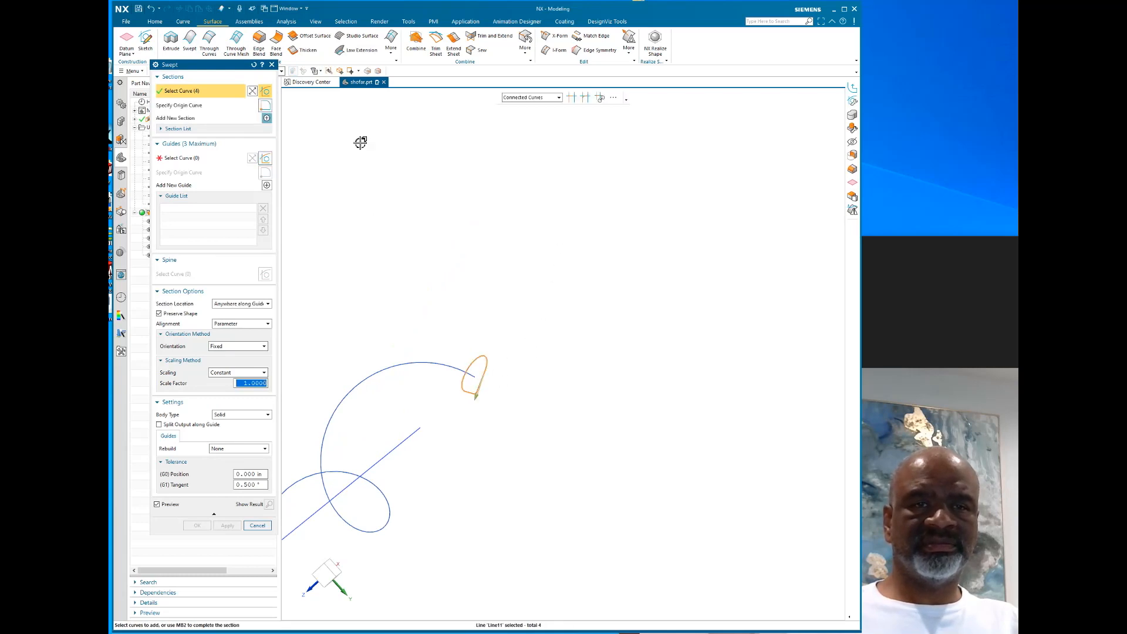
left_click(189, 160)
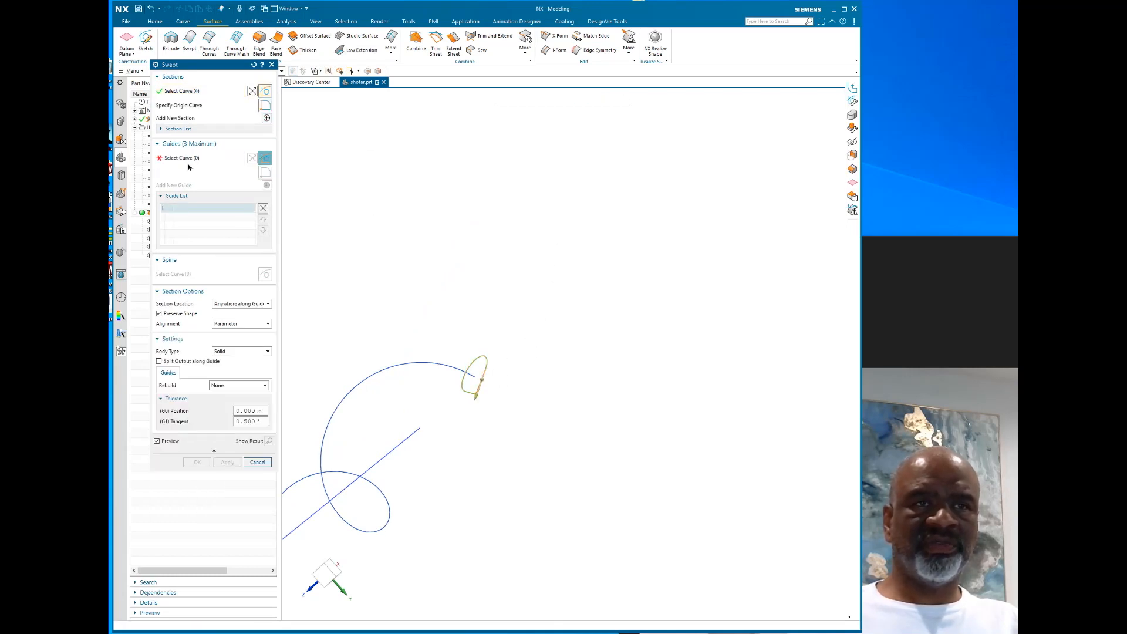
left_click(432, 364)
middle_click(537, 254)
scroll(587, 258, "down", 3)
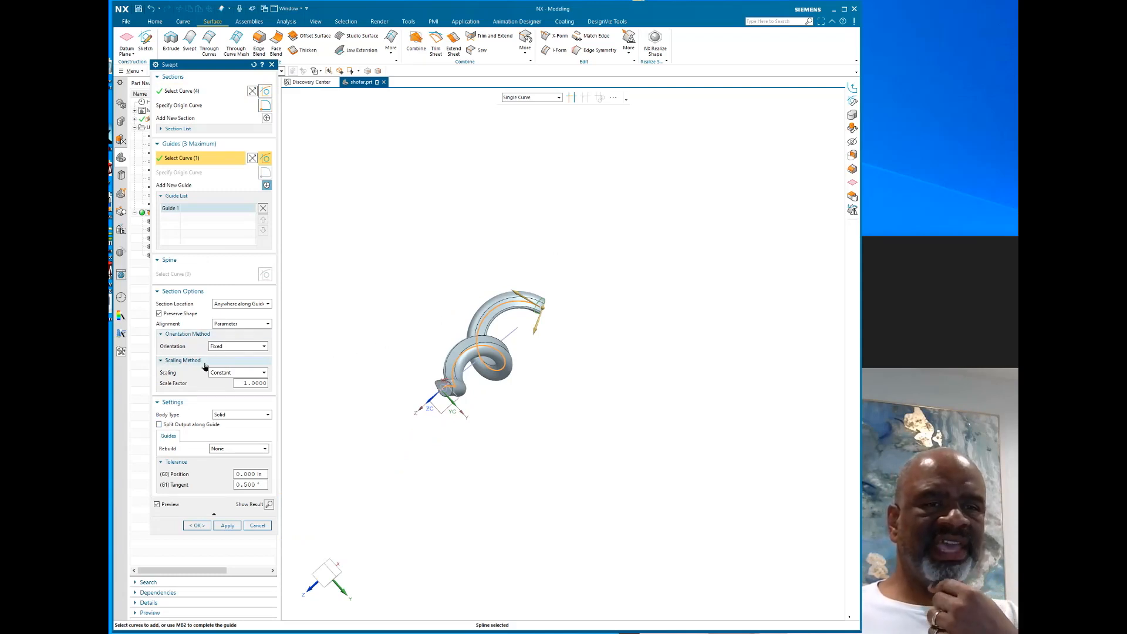
Scale the sweep by a linear Perimeter Law with a start value of 8.8 in and an end value of 3.4 in
left_click(255, 373)
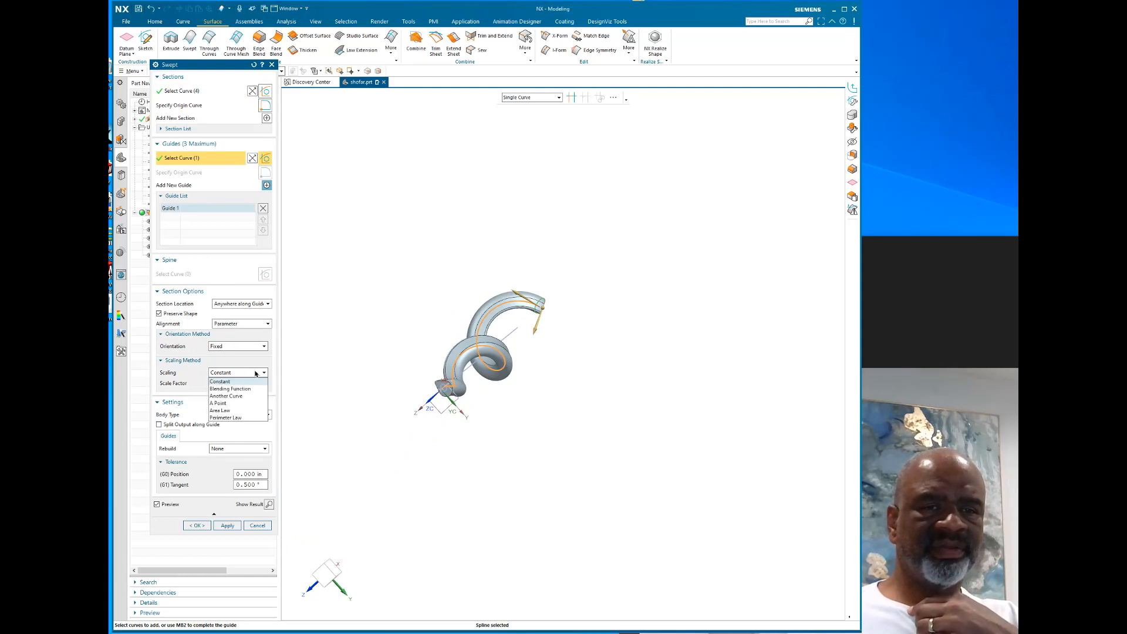
left_click(225, 418)
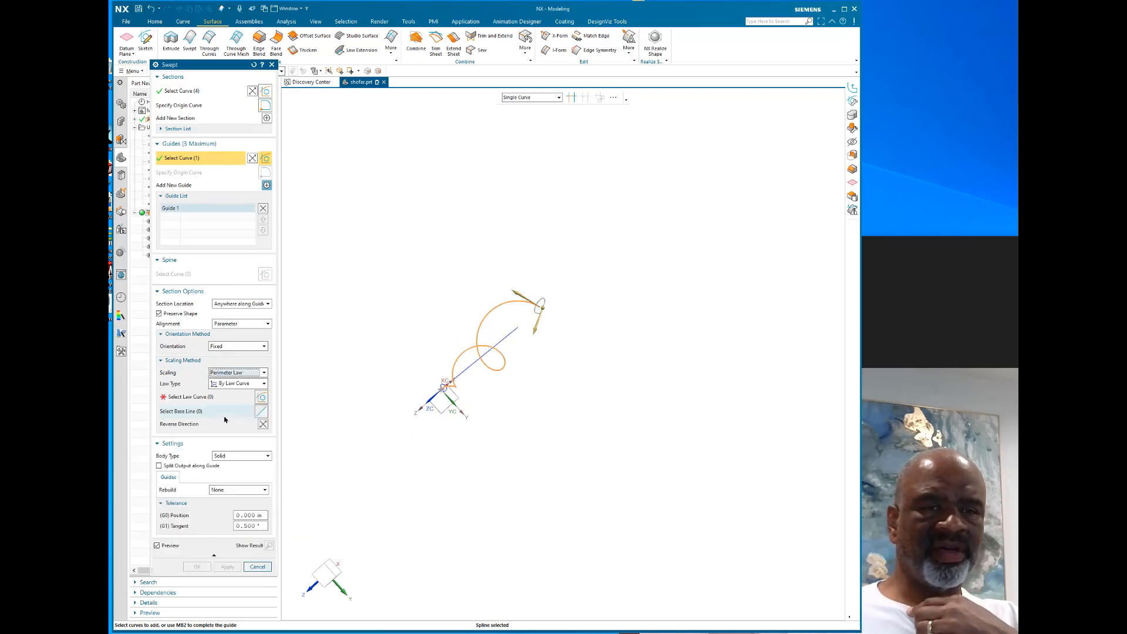
left_click(264, 384)
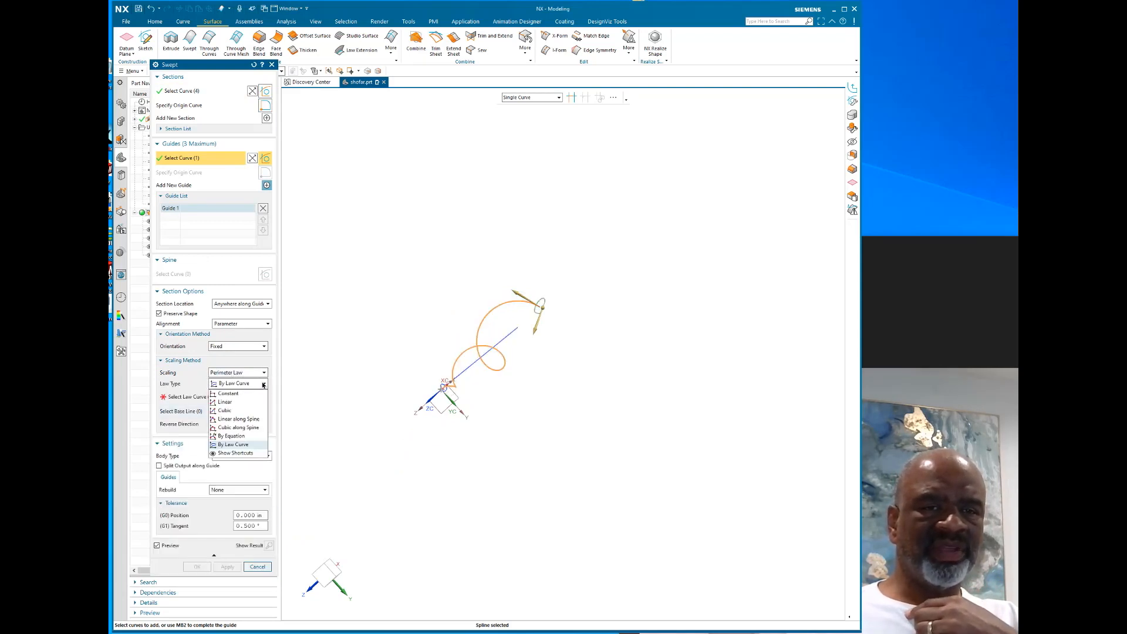
left_click(222, 402)
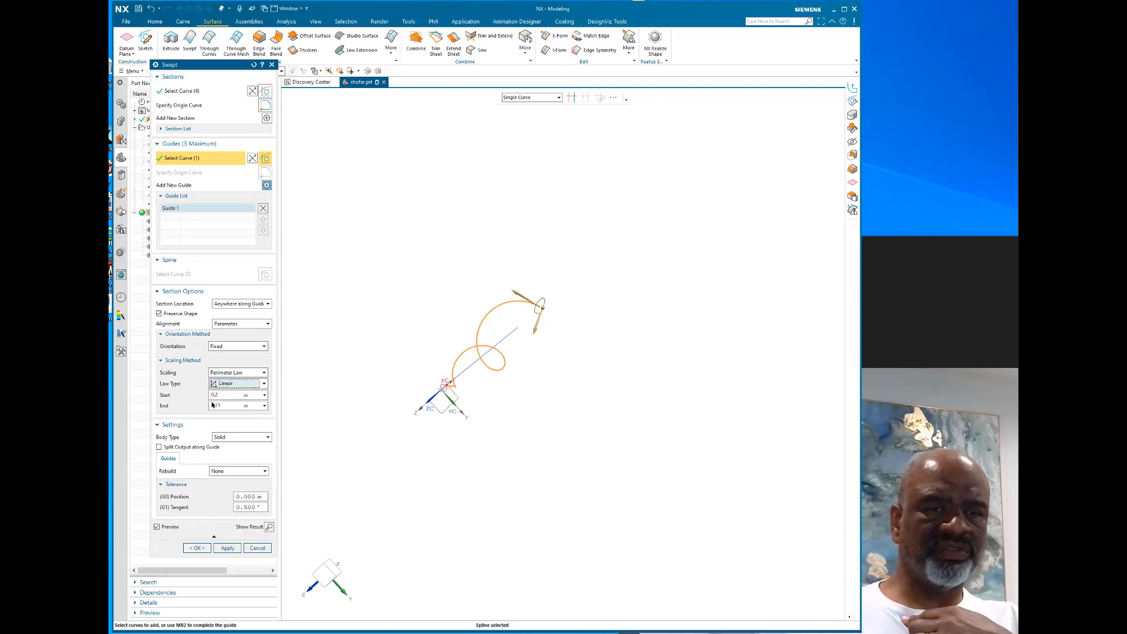
double_click(224, 395)
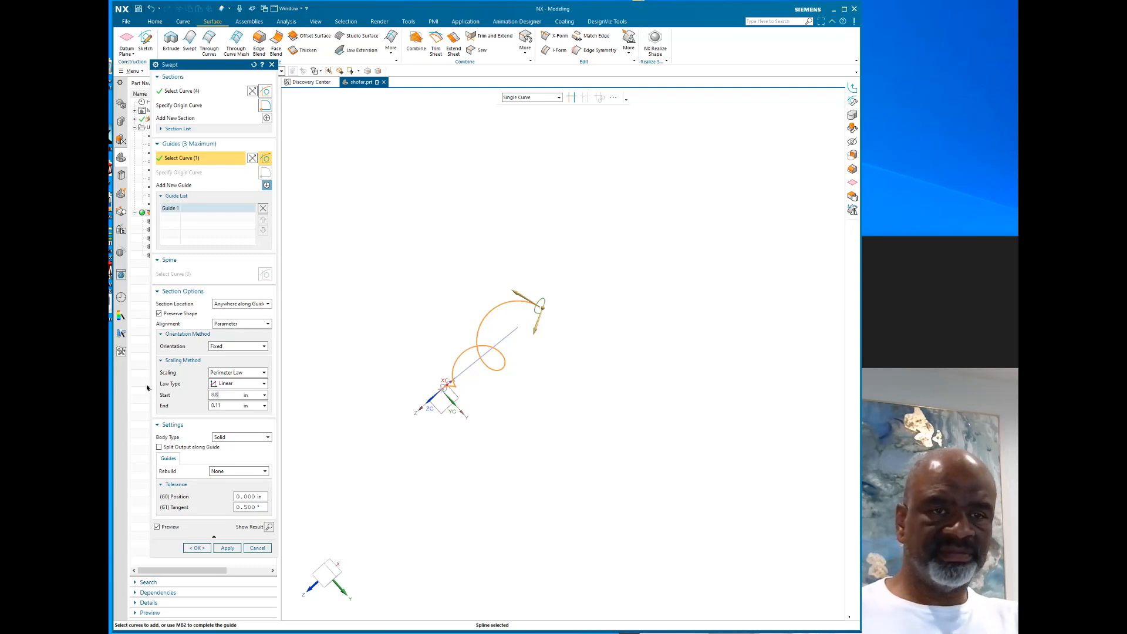
double_click(213, 404)
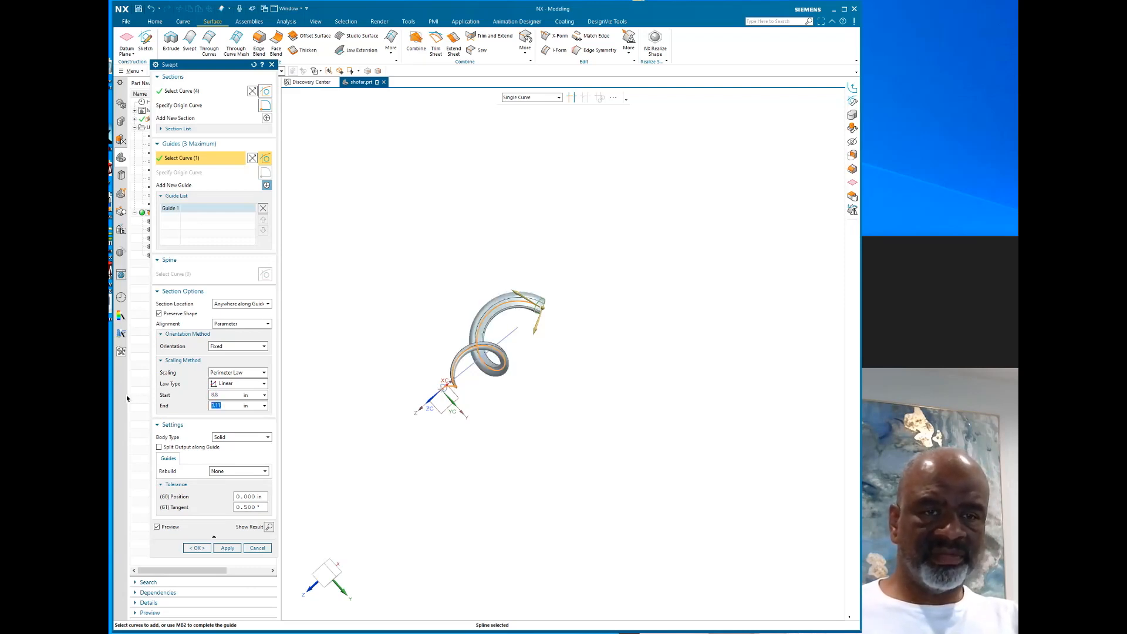
key("Return")
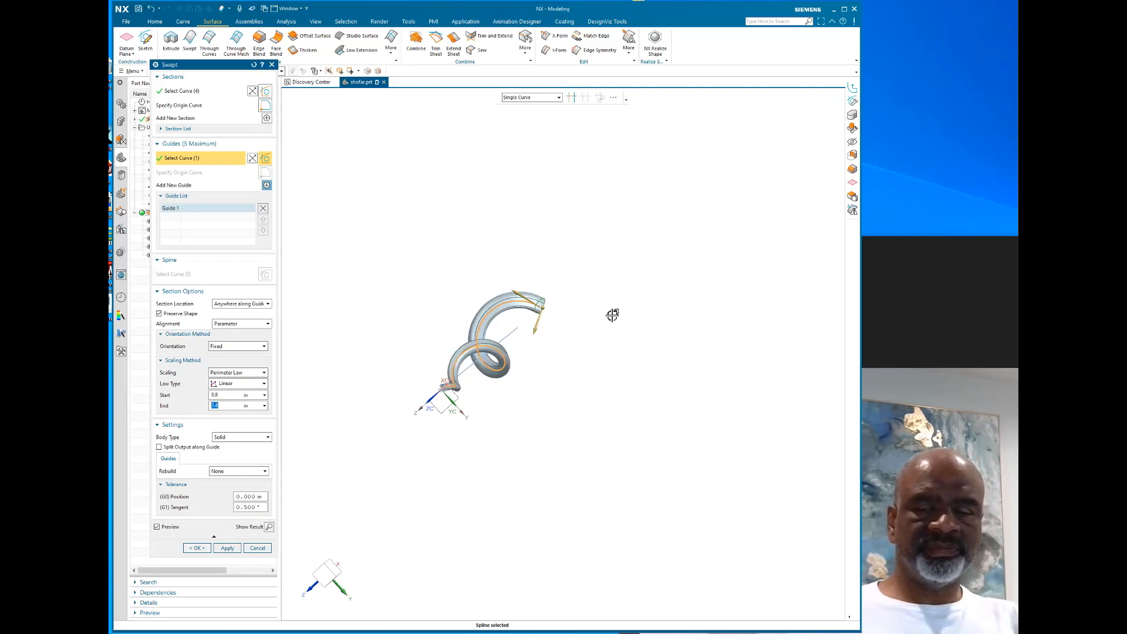
Examine the sweep preview at both ends, comparing the small end's profile with the small teardrop sketch
scroll(607, 312, "up", 3)
scroll(503, 291, "up", 2)
middle_click_drag(500, 289, 433, 315)
scroll(433, 315, "up", 4)
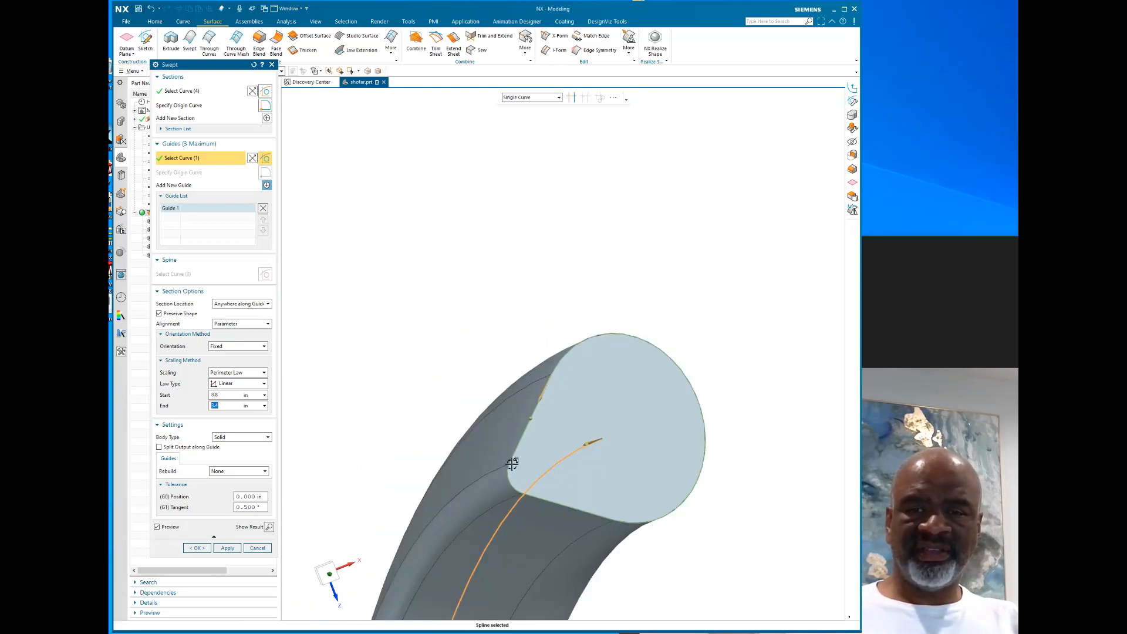
scroll(513, 464, "down", 3)
middle_click_drag(512, 407, 596, 428)
scroll(543, 403, "up", 3)
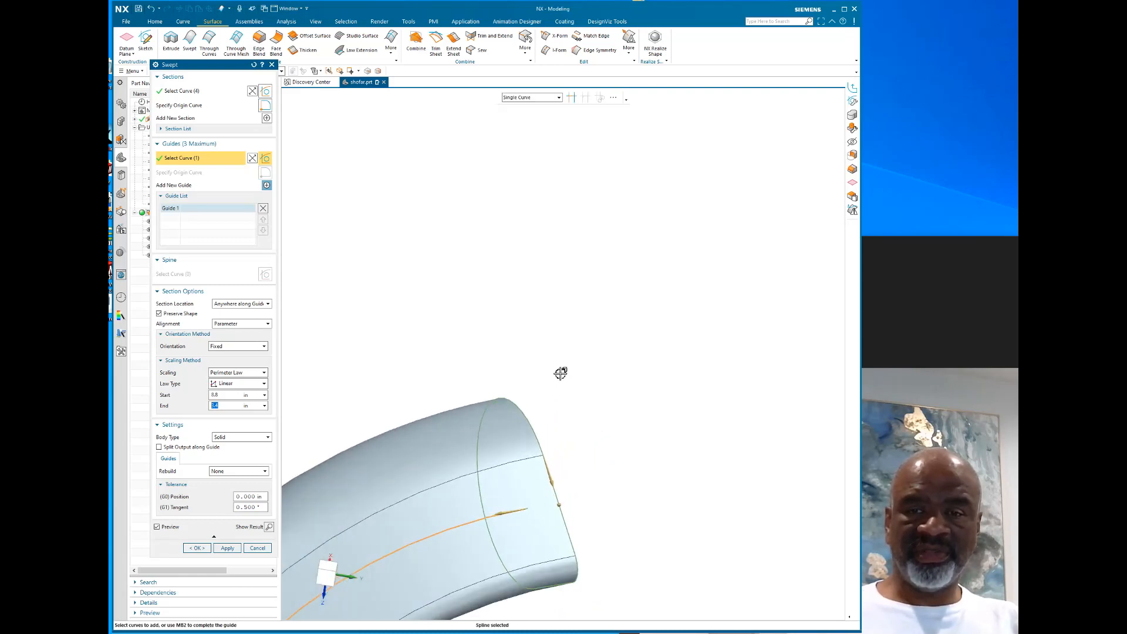
scroll(636, 329, "down", 5)
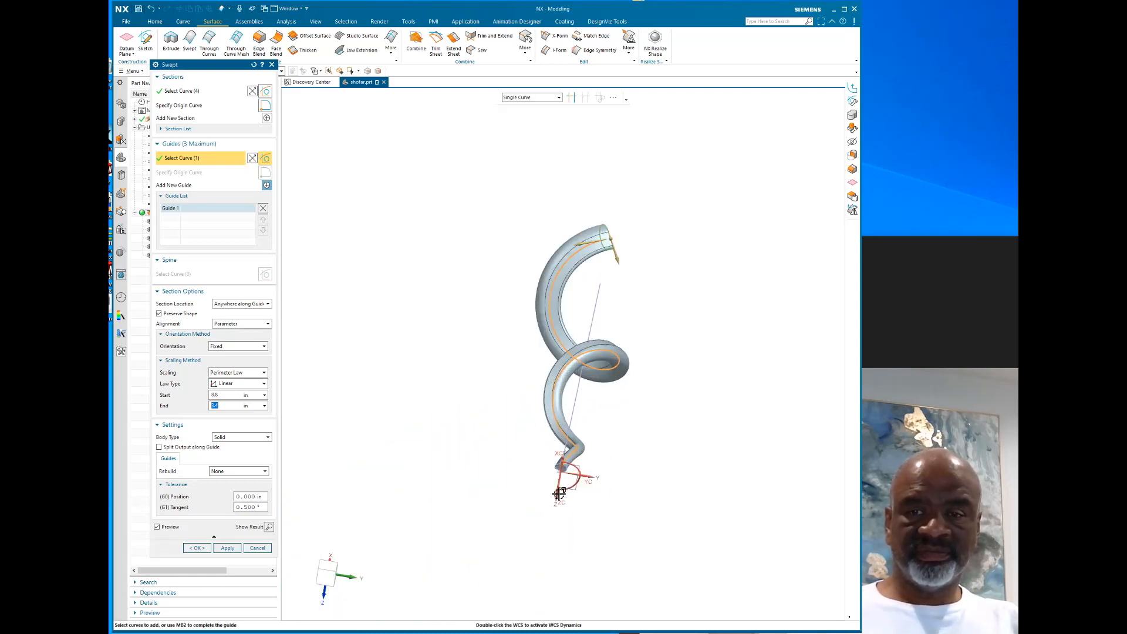
scroll(560, 496, "up", 5)
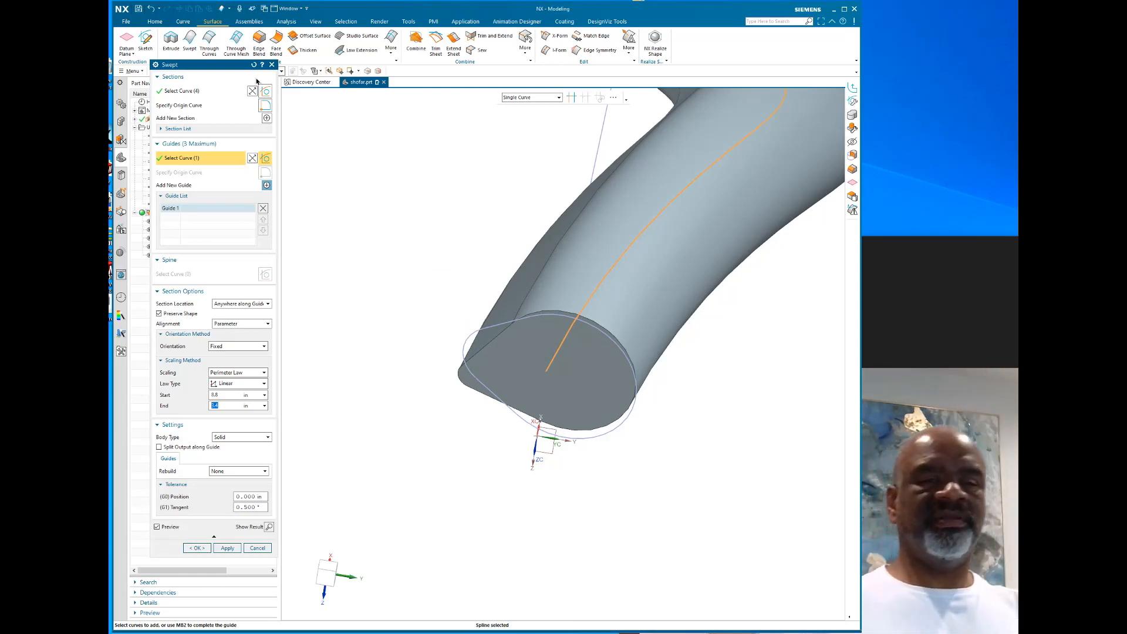
scroll(427, 292, "down", 5)
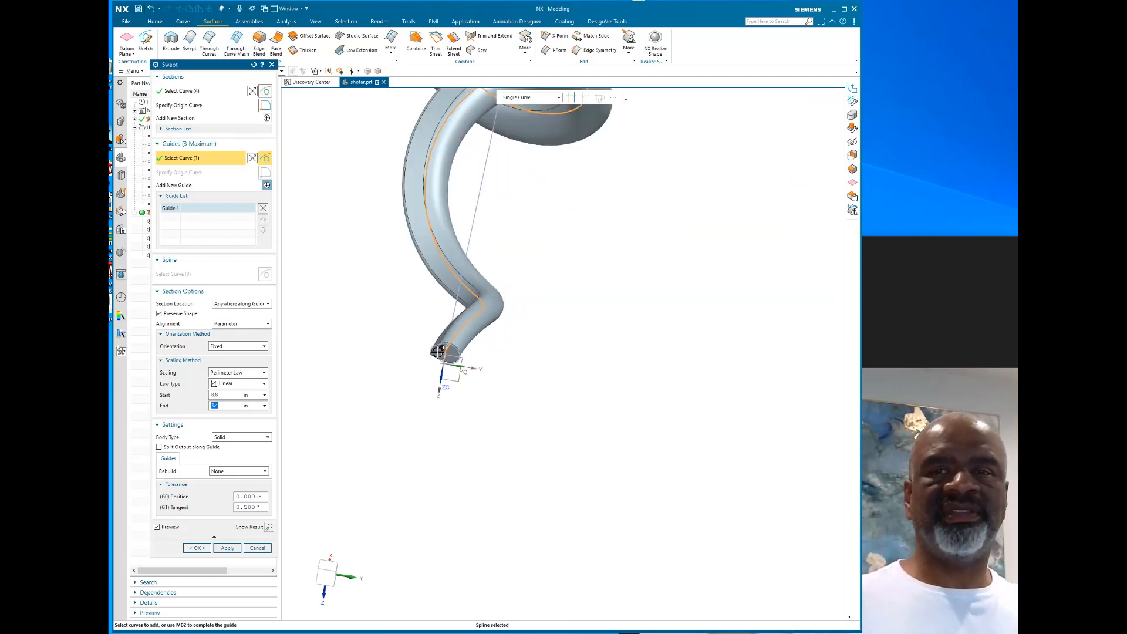
mouse_move(552, 361)
middle_mouse_down()
mouse_move(478, 349)
mouse_move(526, 519)
mouse_move(493, 387)
mouse_move(553, 325)
mouse_move(554, 350)
mouse_move(536, 359)
middle_mouse_up()
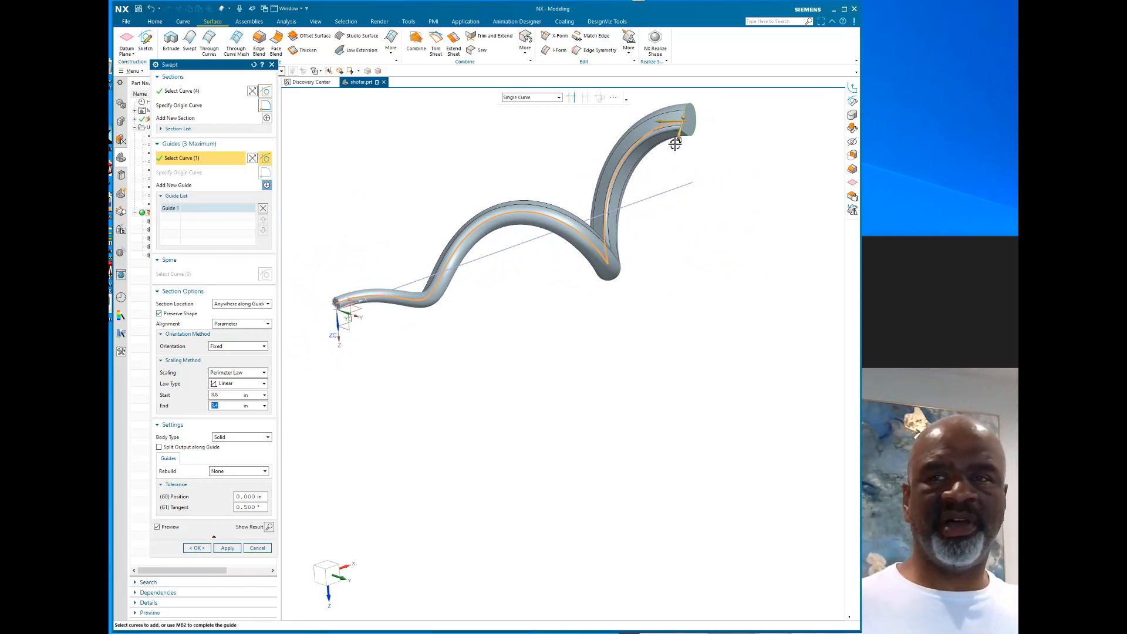
Check the preview's large teardrop end and create the perimeter-scaled swept solid
scroll(654, 113, "up", 2)
middle_click_drag(629, 181, 617, 351, "shift")
scroll(617, 351, "down", 1)
scroll(682, 322, "up", 5)
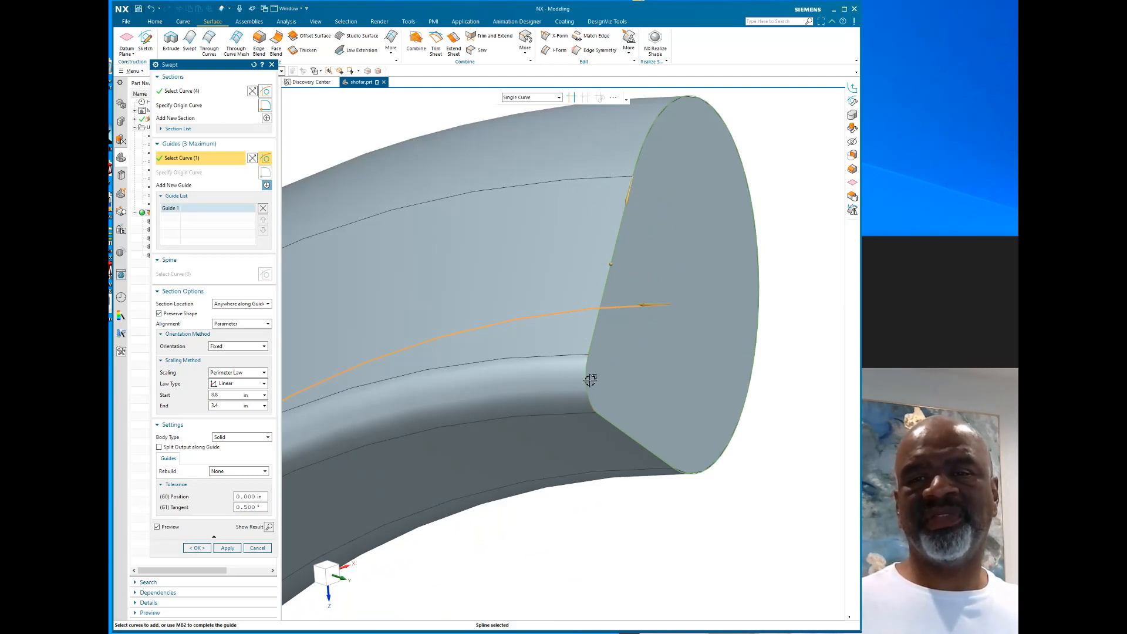
left_click(198, 548)
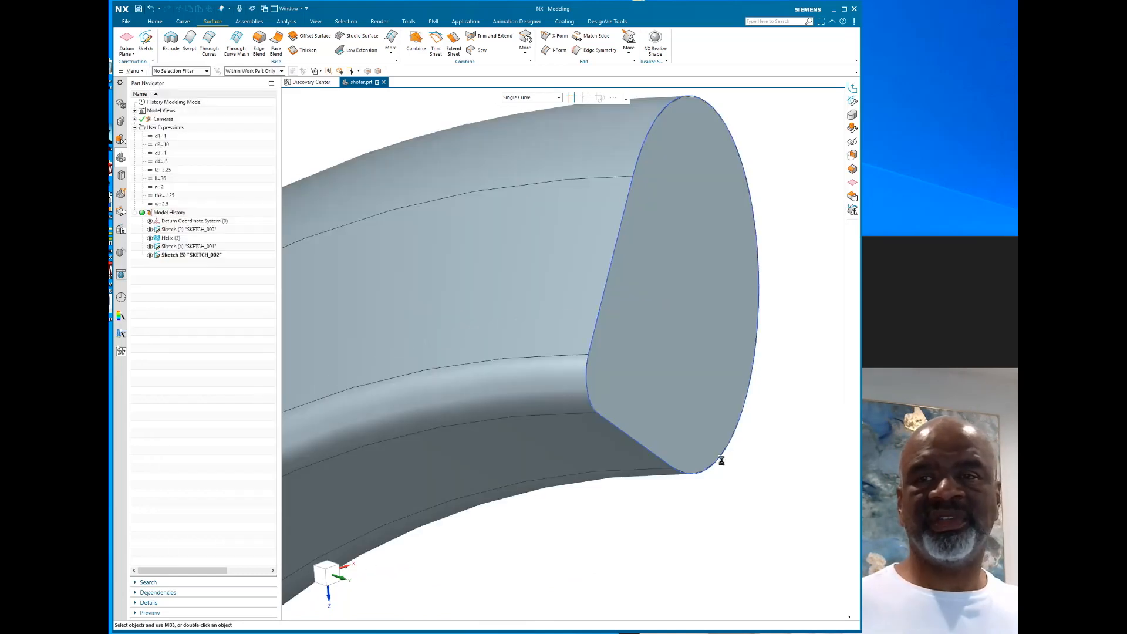
Start an open Shell feature for the swept solid with its thickness set to the expression thk
scroll(478, 225, "down", 5)
scroll(478, 226, "down", 5)
middle_click_drag(536, 350, 610, 423)
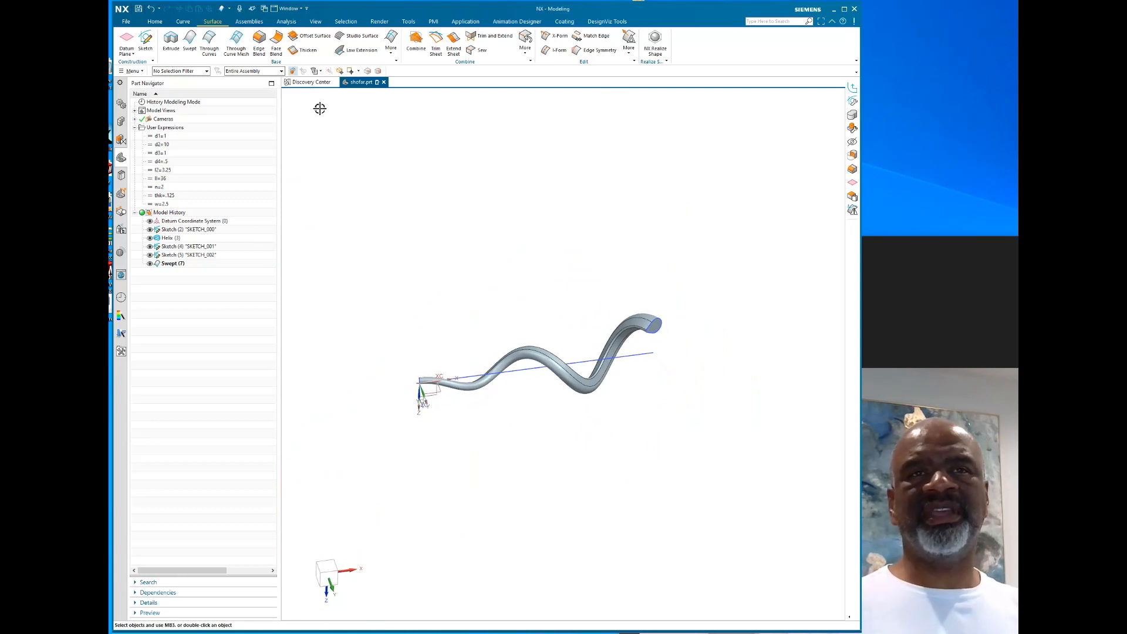
left_click(156, 22)
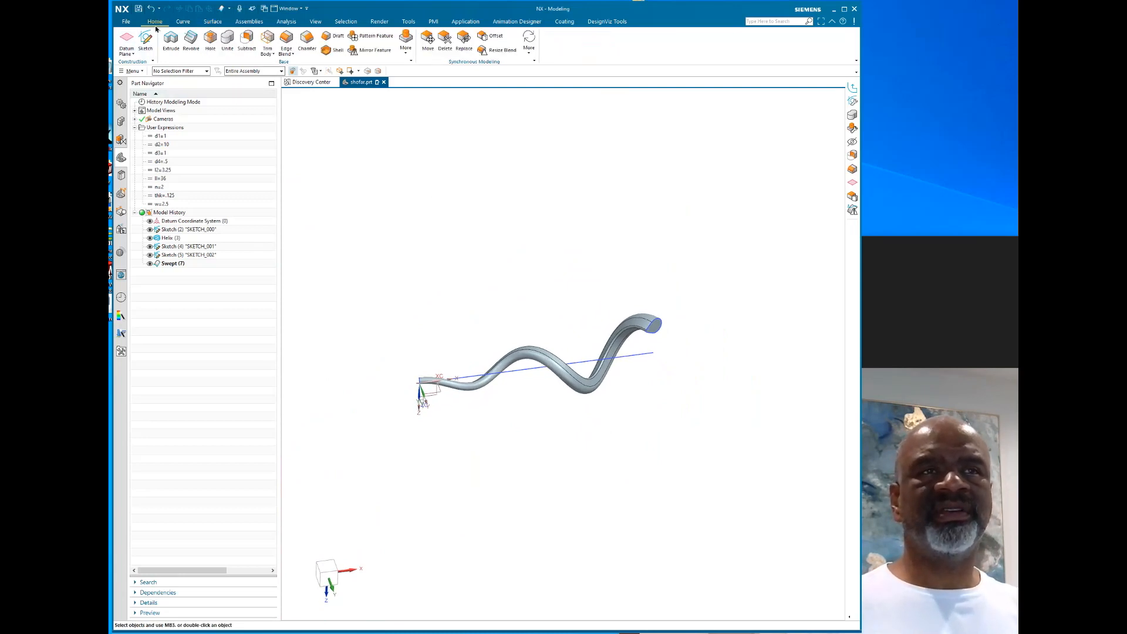
left_click(338, 49)
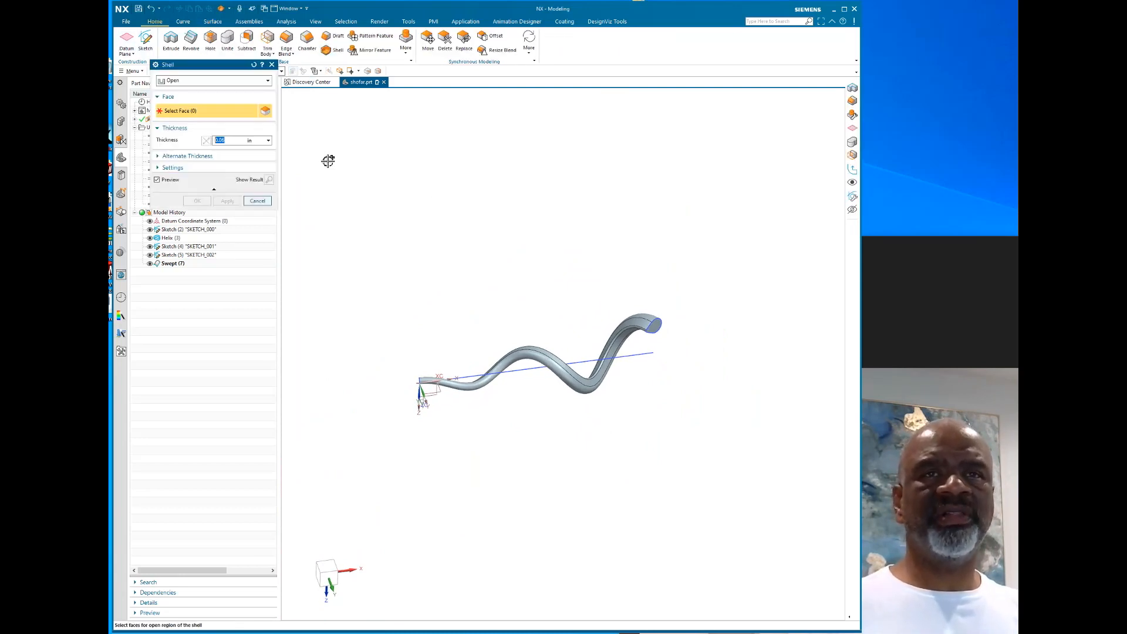
left_click(235, 141)
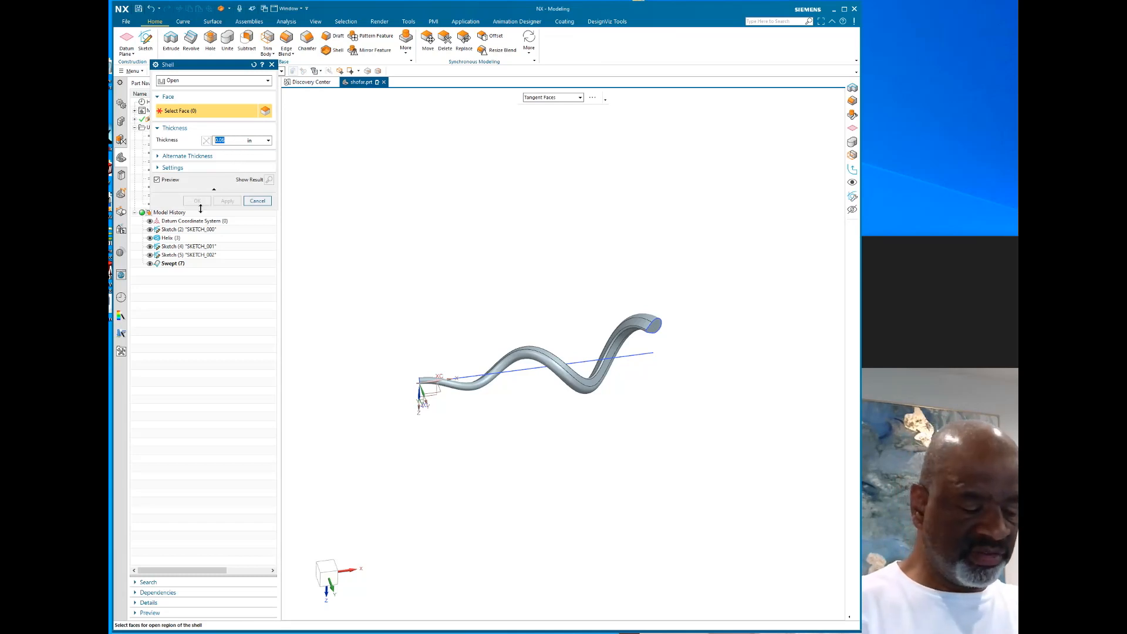
type("thk")
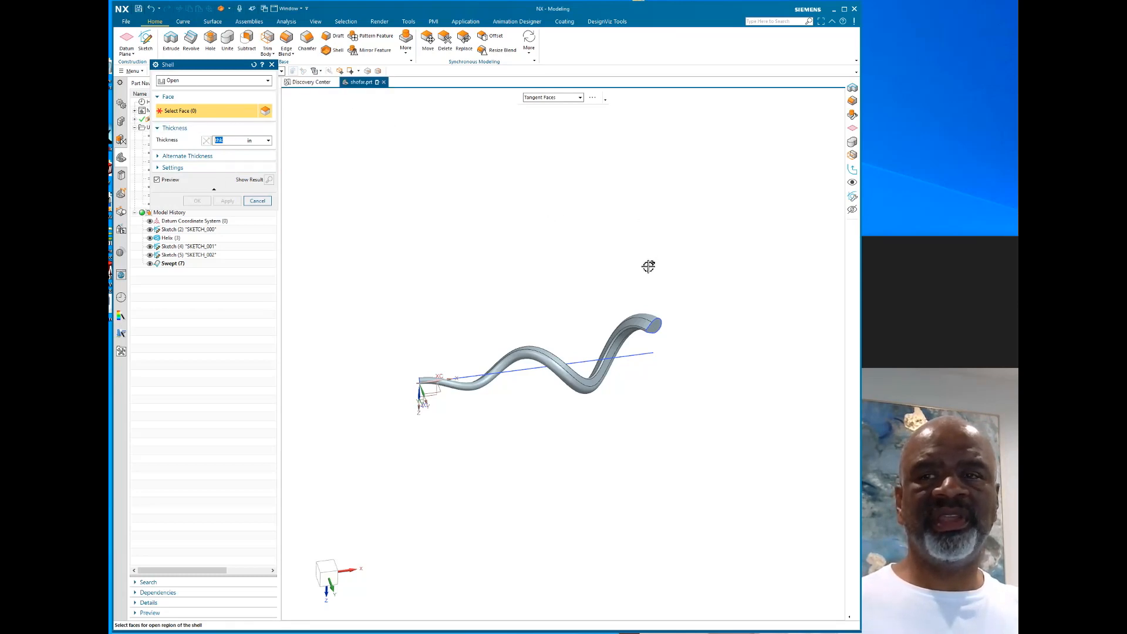
Select the large and small teardrop end faces as the shell's openings and create the hollow horn
scroll(647, 261, "down", 6)
scroll(658, 285, "up", 5)
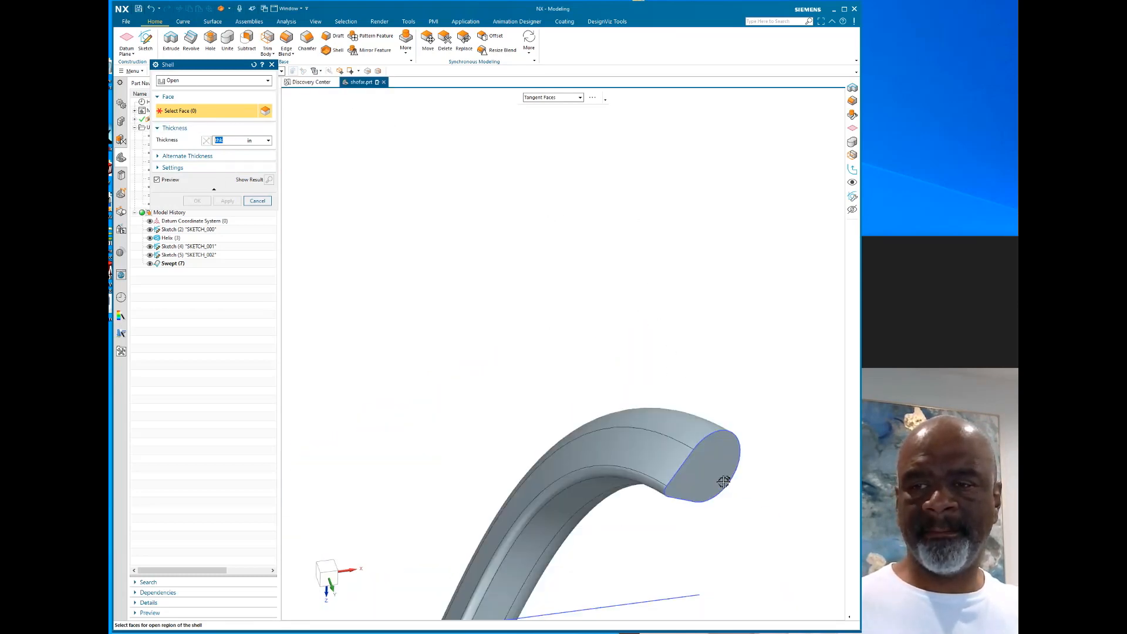
left_click(721, 479)
scroll(611, 196, "up", 5)
middle_click_drag(611, 196, 643, 195)
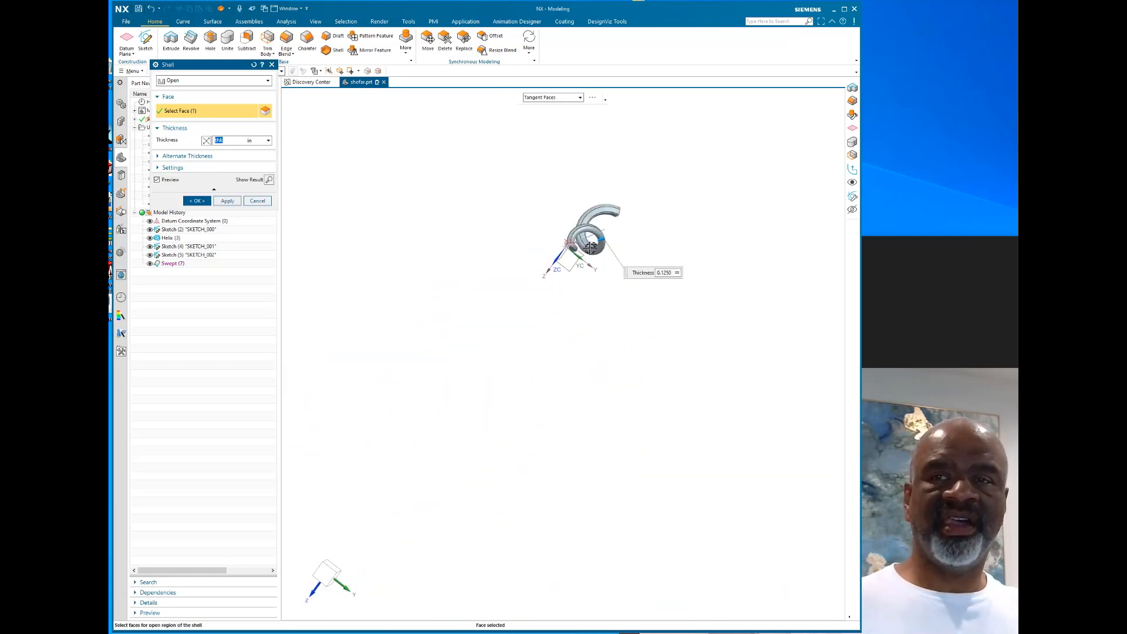
scroll(523, 227, "up", 8)
left_click(571, 356)
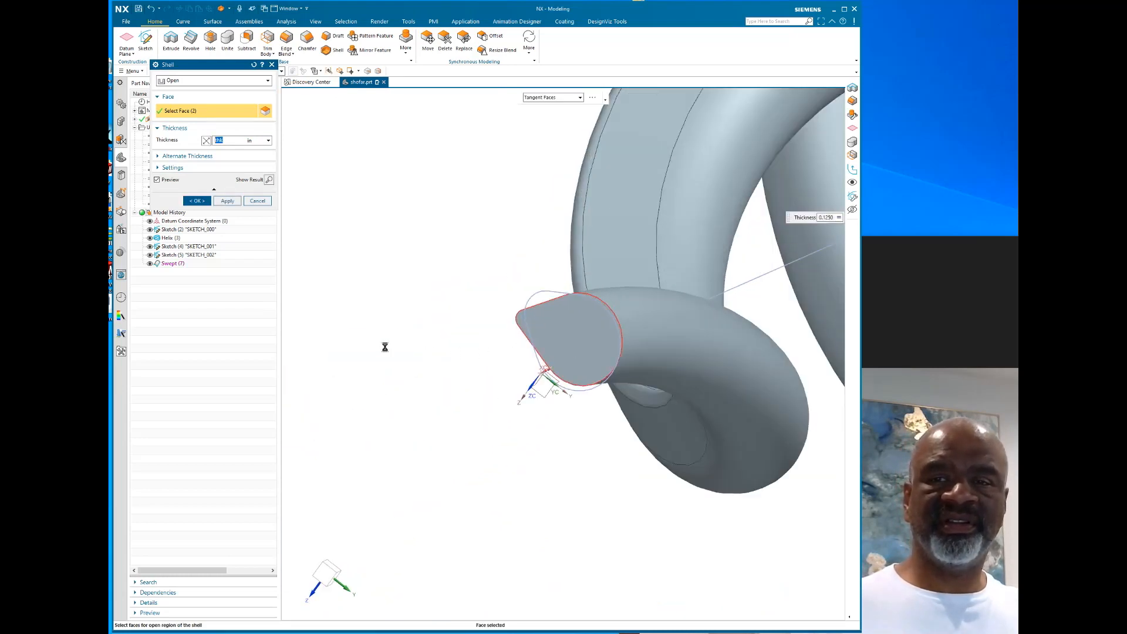
left_click(197, 201)
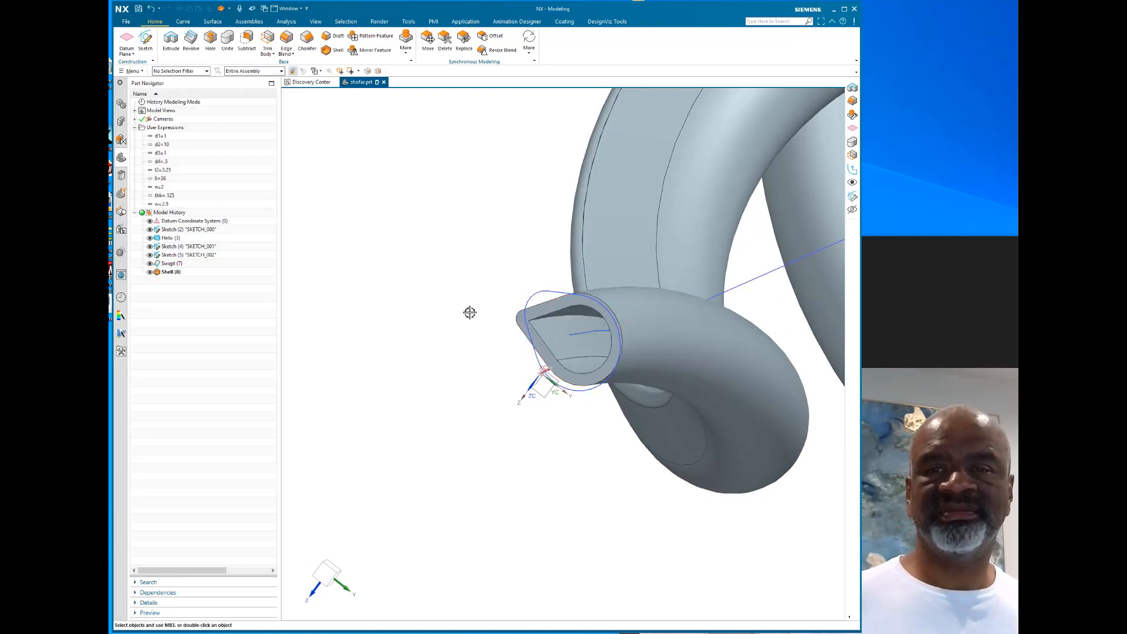
Hide all coordinate systems, datums, curves and sketches so only the shelled body stays displayed
scroll(467, 317, "down", 8)
middle_click_drag(468, 319, 423, 364)
scroll(503, 371, "down", 5)
key("ctrl+w")
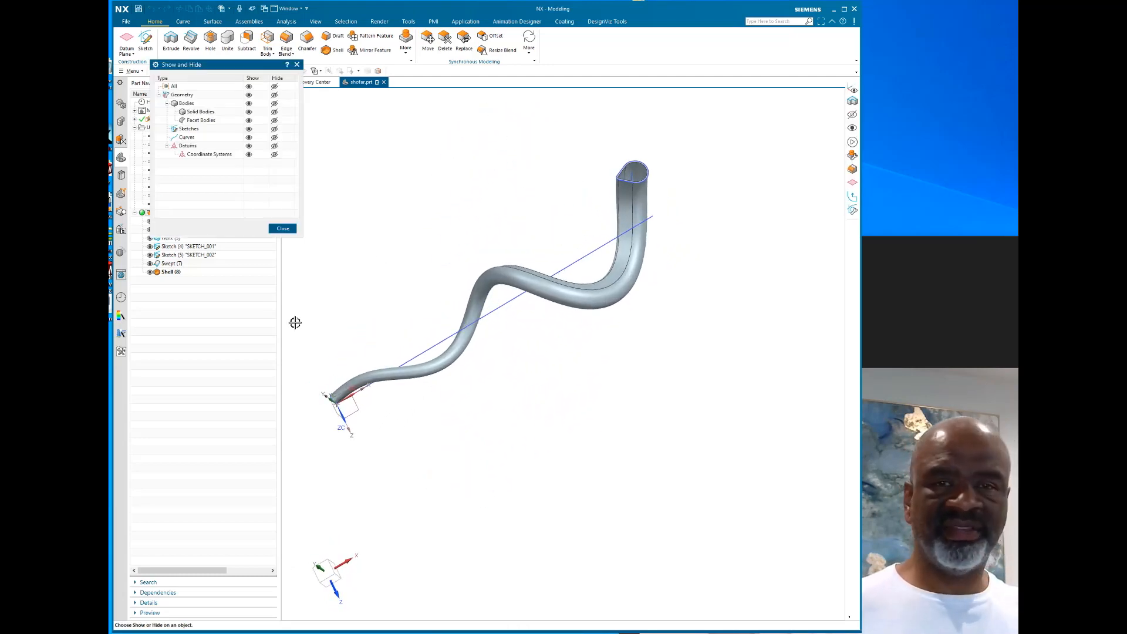
left_click(276, 155)
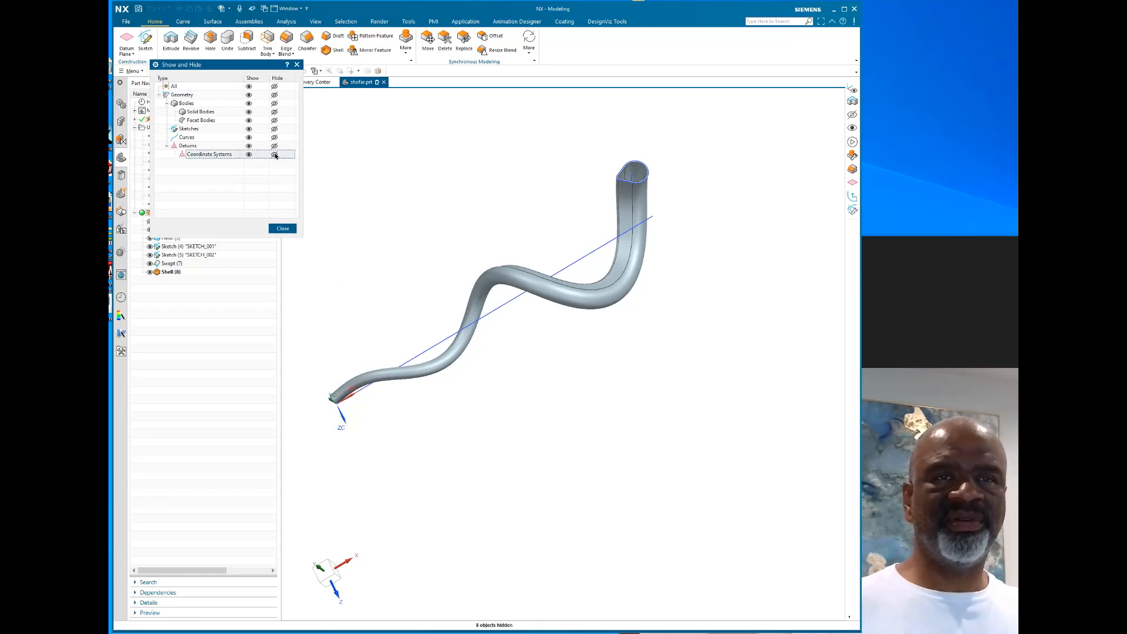
left_click(275, 145)
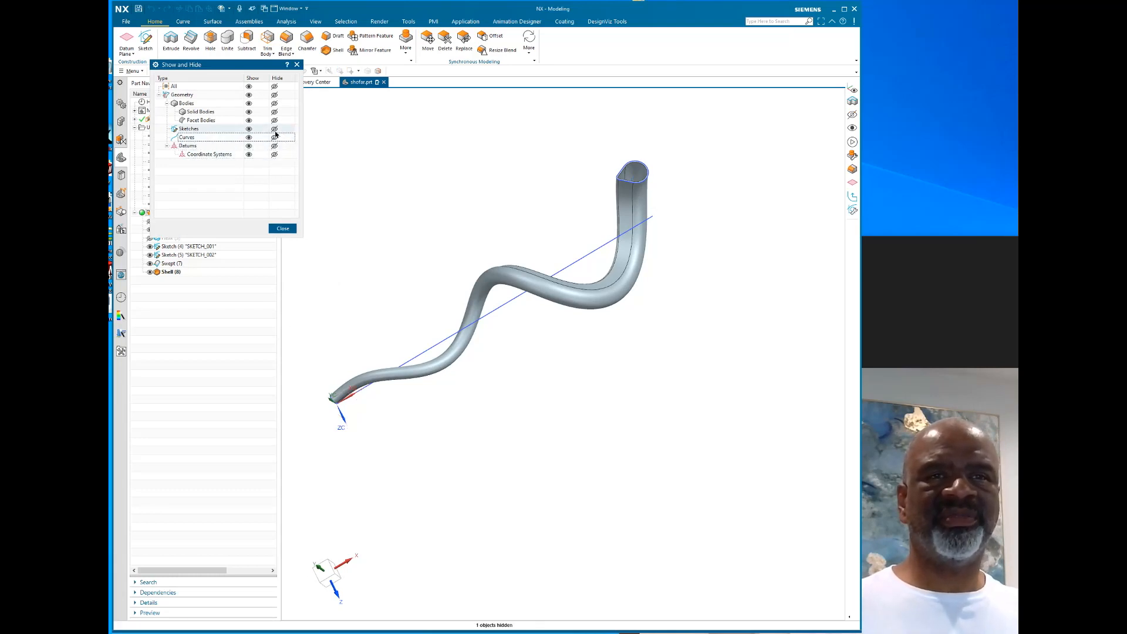
left_click(275, 138)
left_click(275, 129)
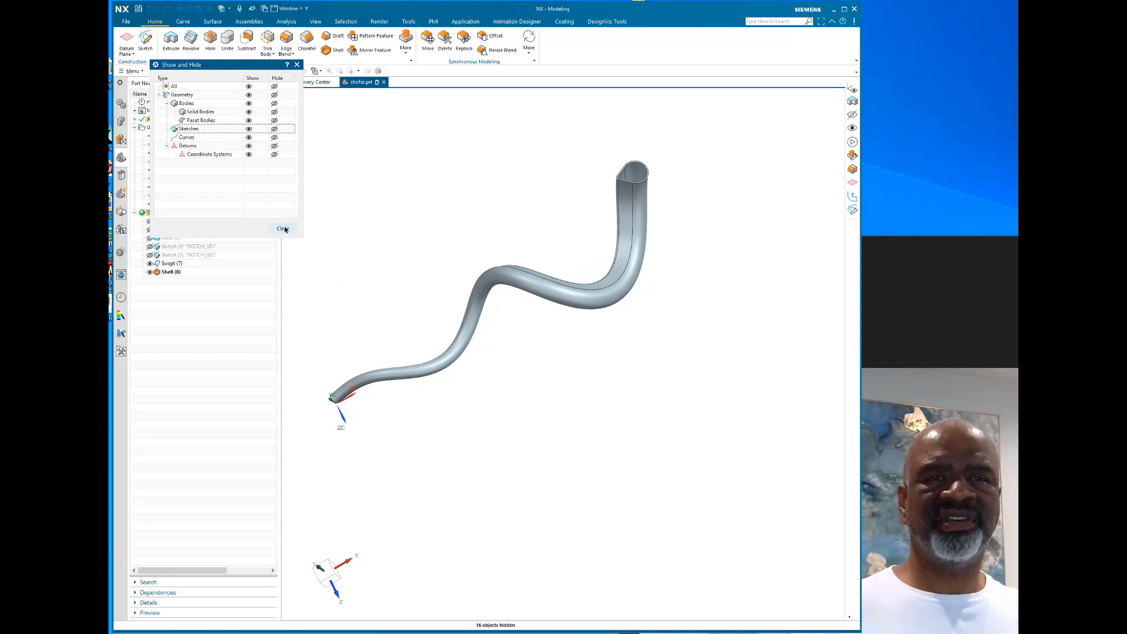
left_click(287, 228)
Turn on True Shading for the model display
left_click(316, 21)
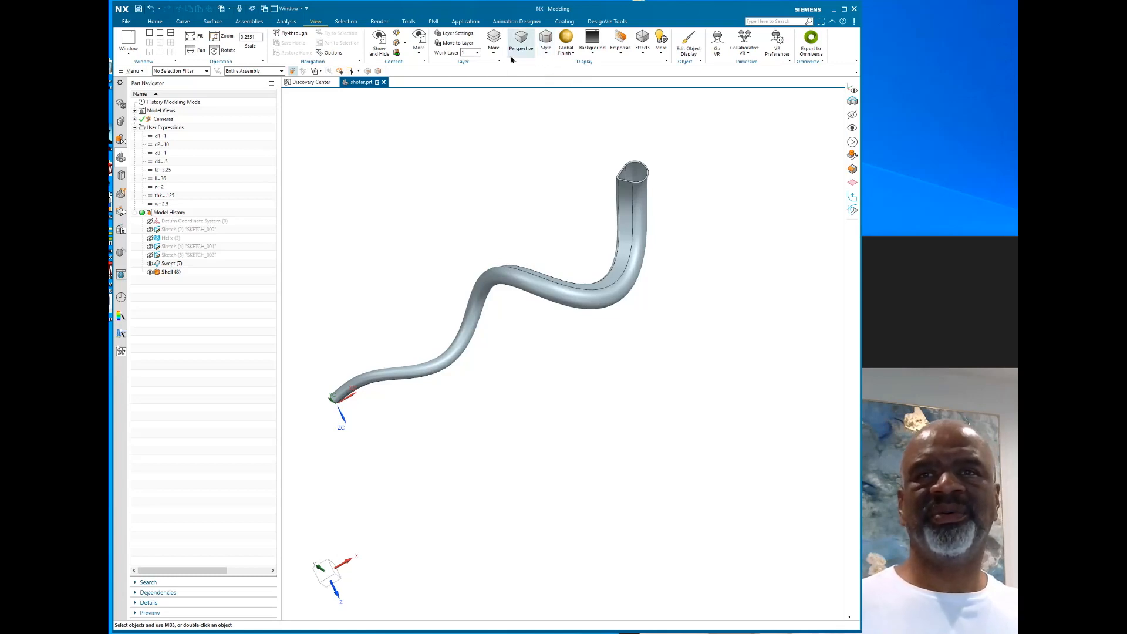
left_click(546, 53)
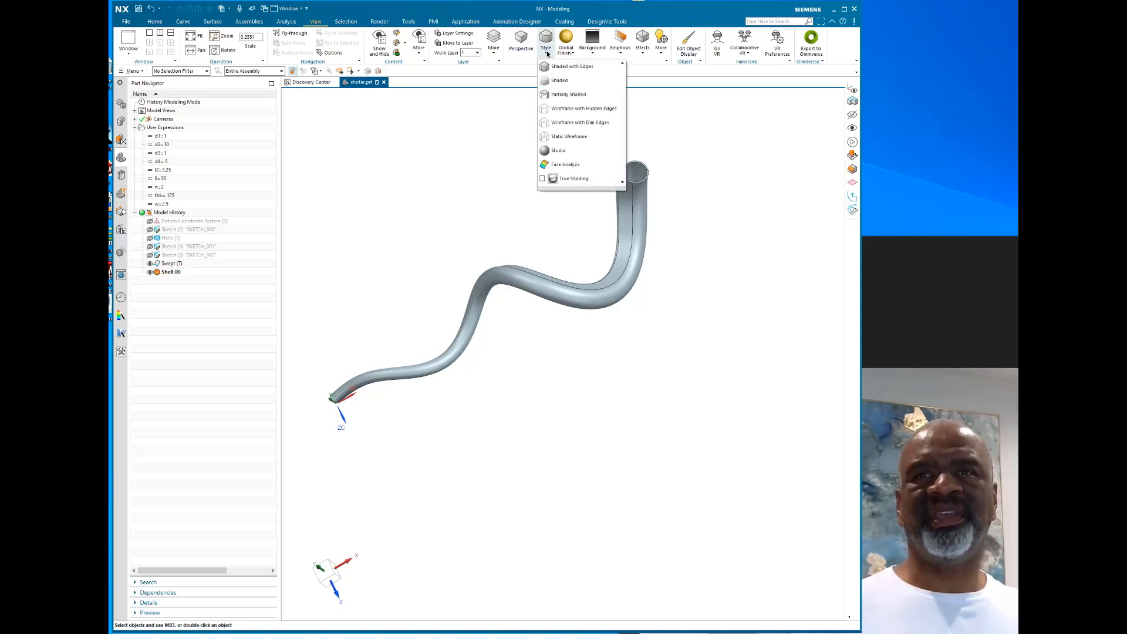
left_click(557, 179)
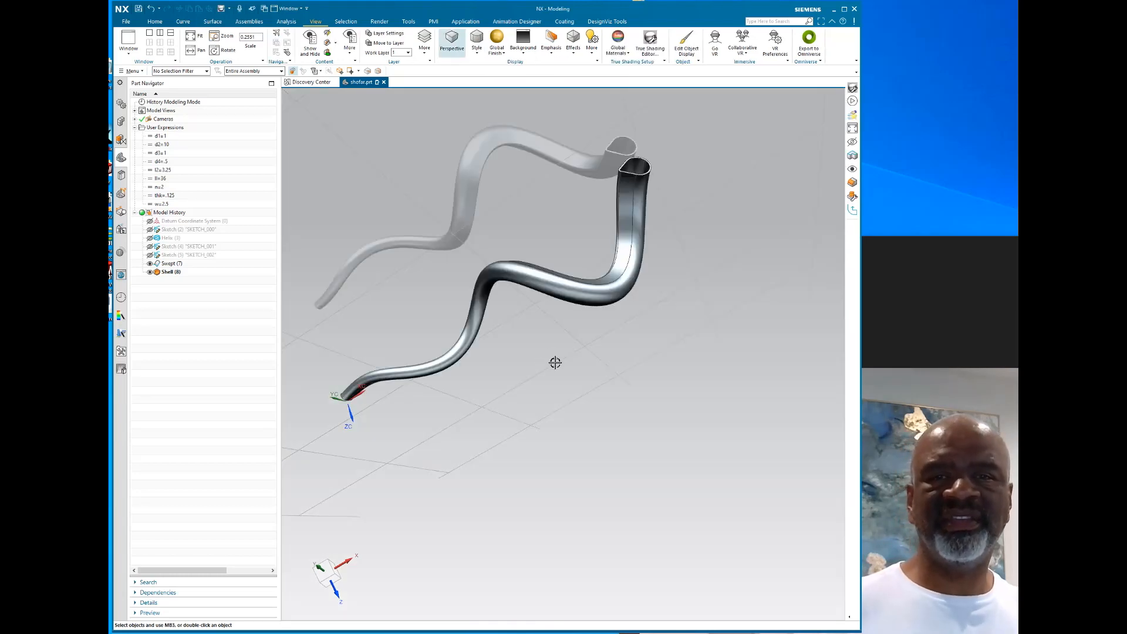
Examine the shaded horn from several sides, including its small open end, and fit the whole model in view
mouse_move(565, 364)
middle_mouse_down()
mouse_move(540, 234)
mouse_move(425, 239)
mouse_move(327, 269)
mouse_move(353, 290)
middle_mouse_up()
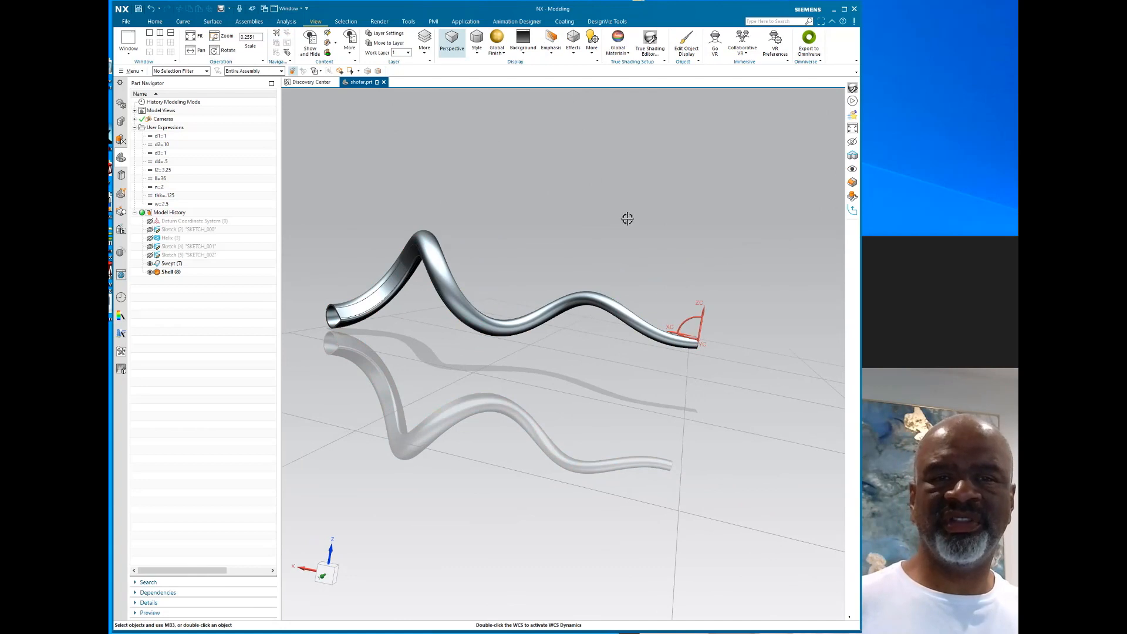
mouse_move(594, 243)
middle_mouse_down()
mouse_move(598, 234)
mouse_move(722, 242)
mouse_move(717, 270)
mouse_move(765, 282)
mouse_move(543, 206)
mouse_move(582, 204)
mouse_move(536, 219)
mouse_move(548, 326)
mouse_move(526, 328)
mouse_move(546, 254)
mouse_move(627, 240)
mouse_move(587, 247)
middle_mouse_up()
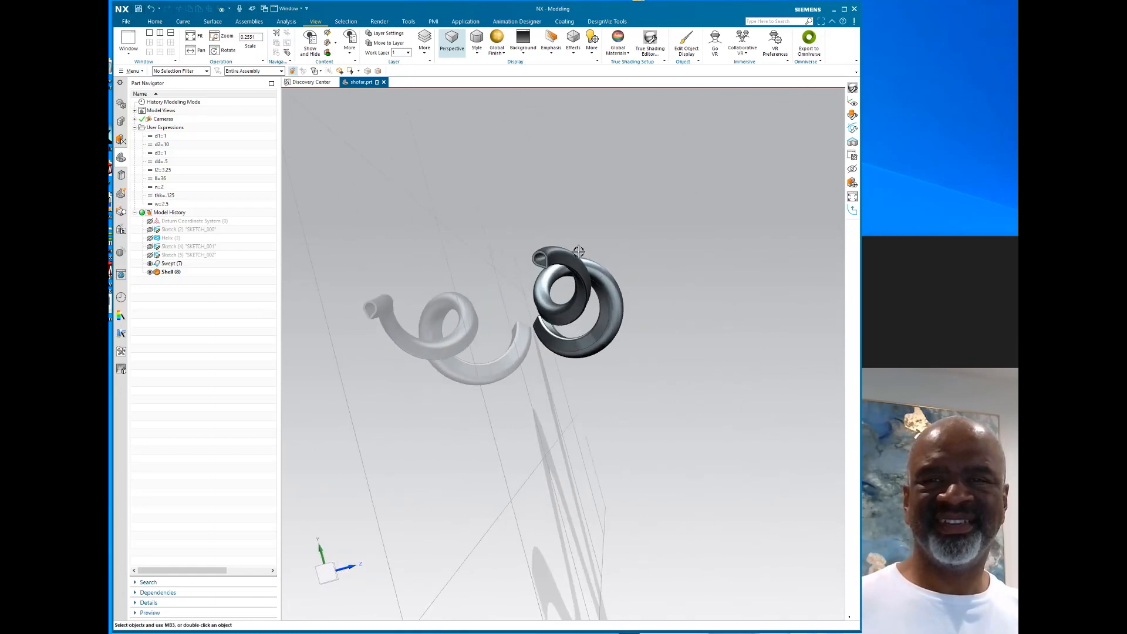
scroll(532, 270, "up", 1)
scroll(546, 272, "up", 8)
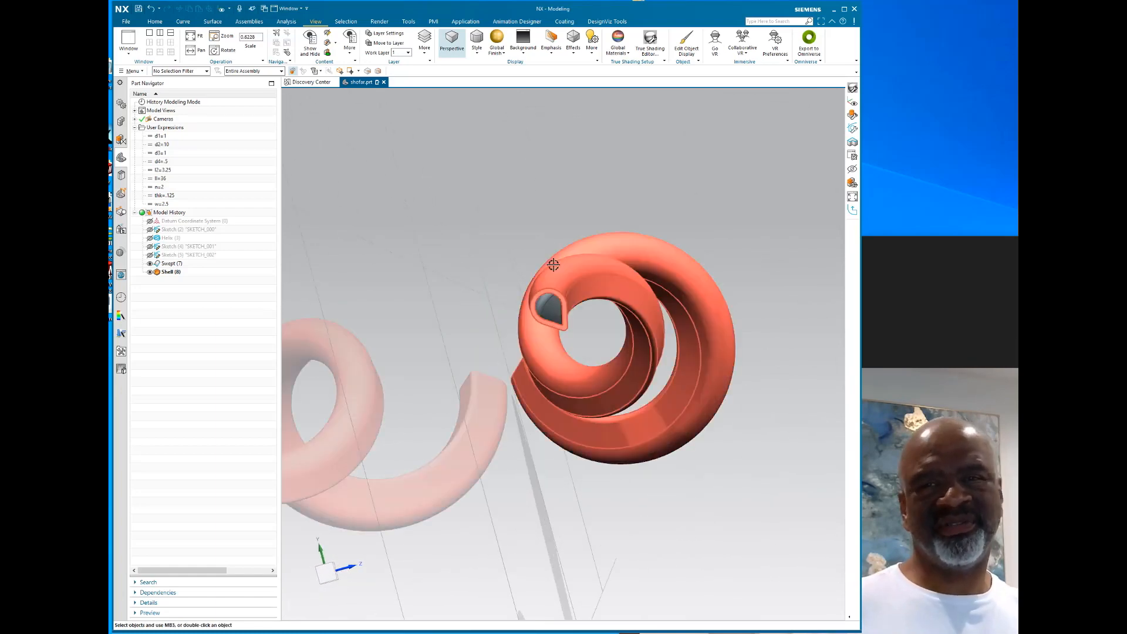
middle_click_drag(558, 439, 516, 415)
right_click(516, 222)
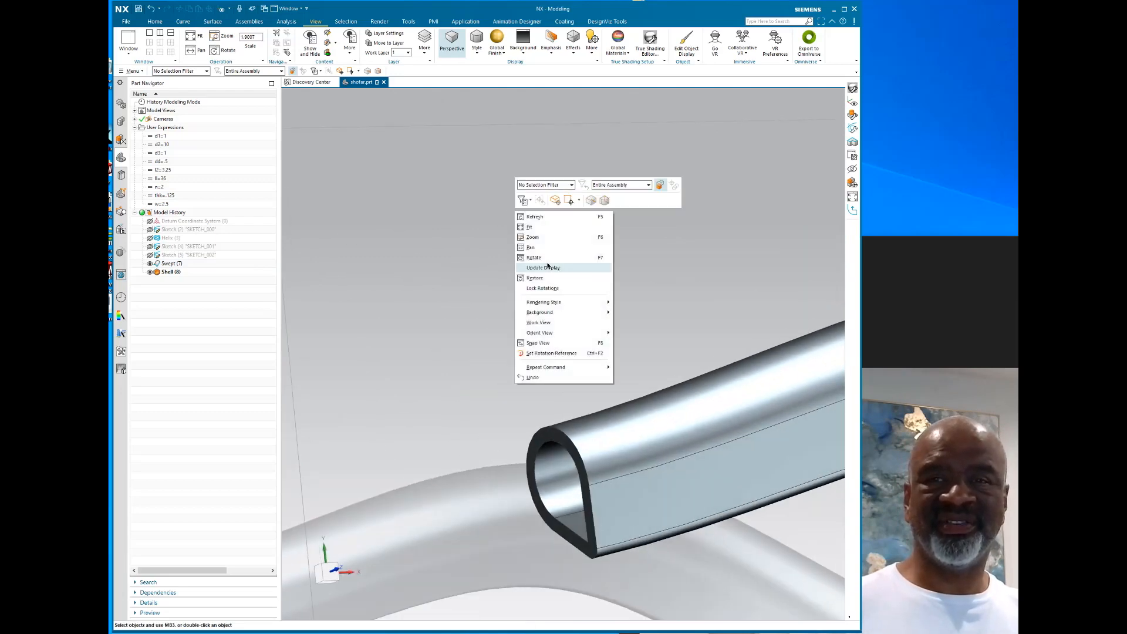
left_click(536, 227)
middle_click_drag(567, 227, 546, 211)
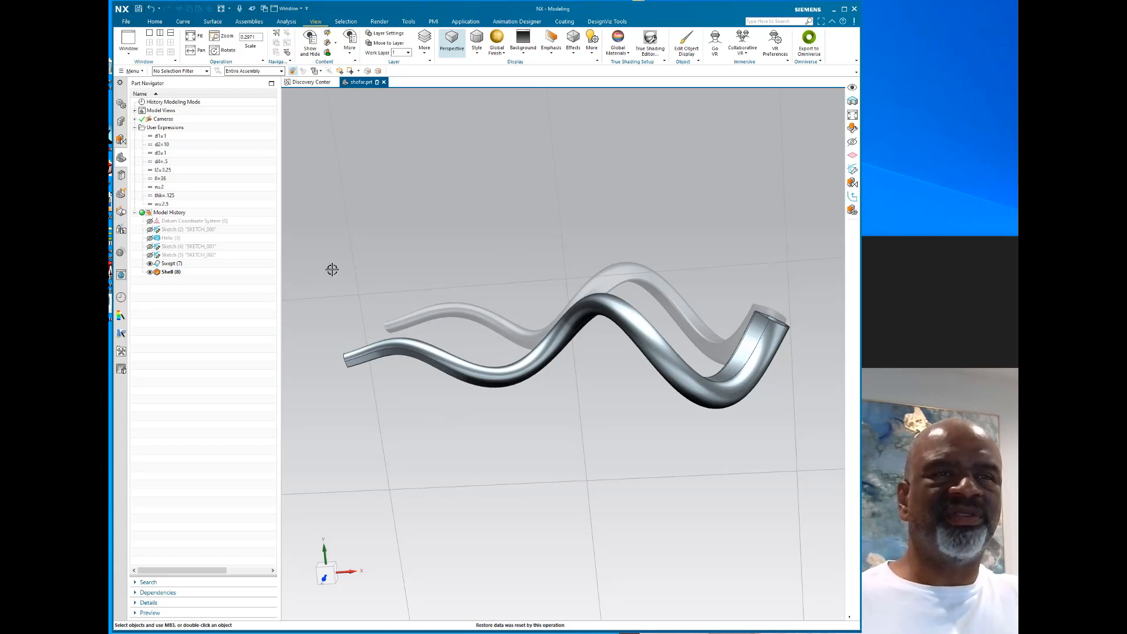
Set the user expression d2 to 7
double_click(176, 144)
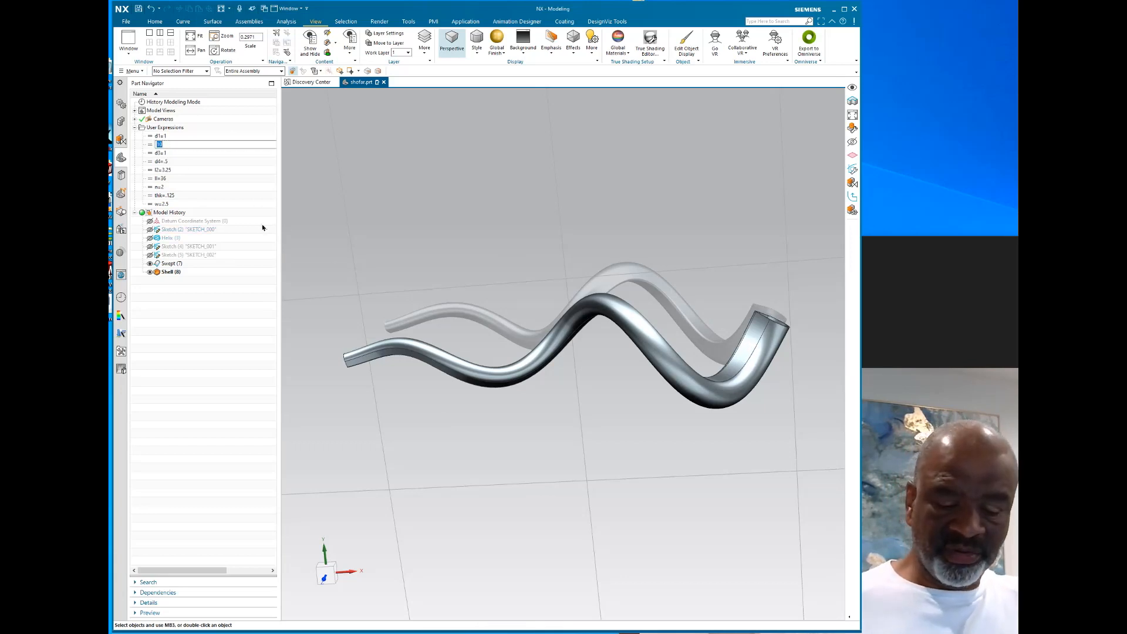
key("Return")
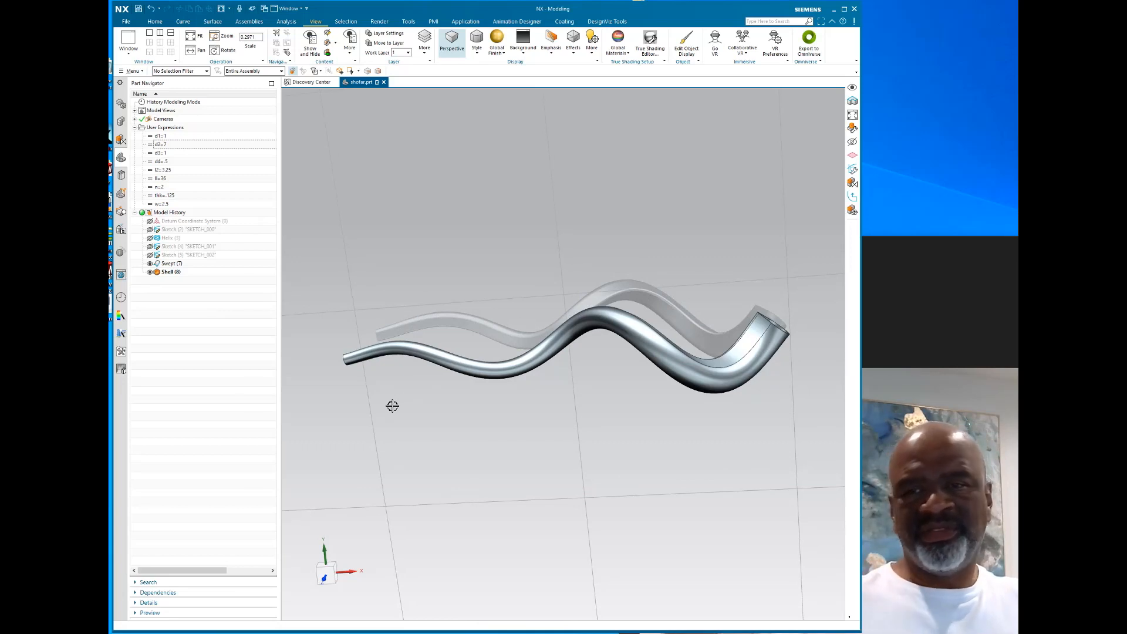
Set the user expression n to 1.5 and check the updated horn's shape
double_click(173, 188)
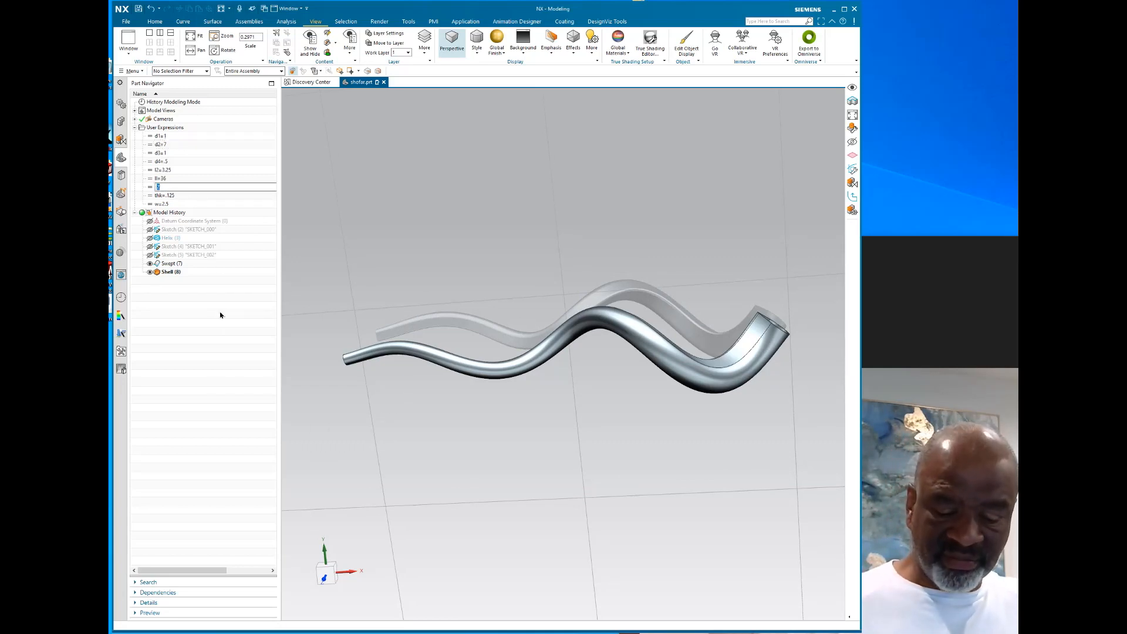
type("1.5")
key("Return")
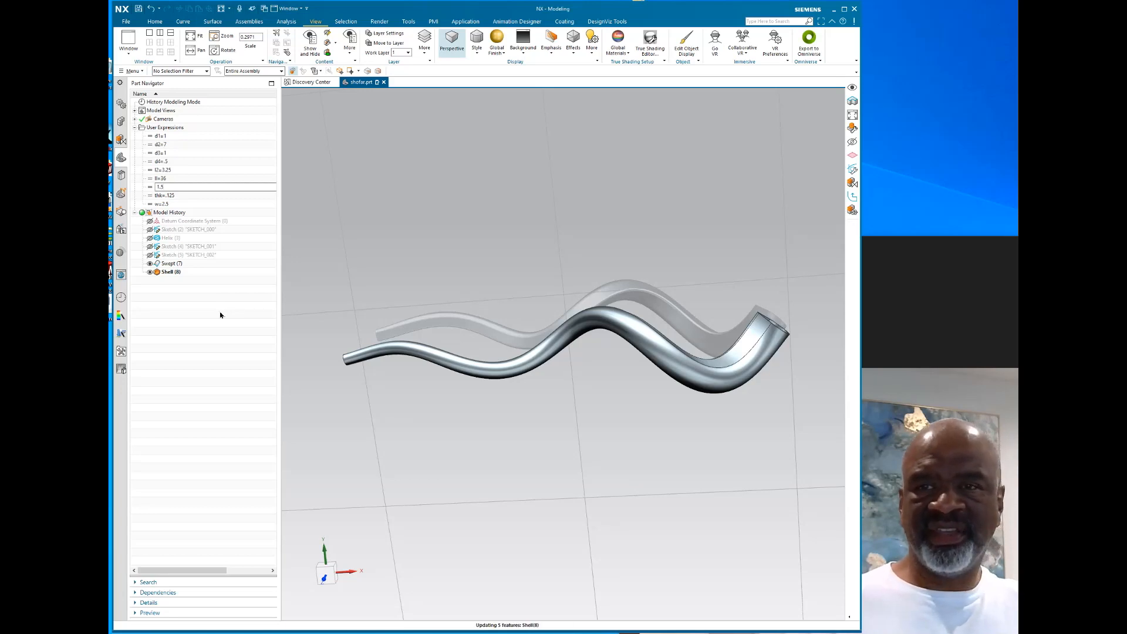
middle_click_drag(599, 397, 557, 330)
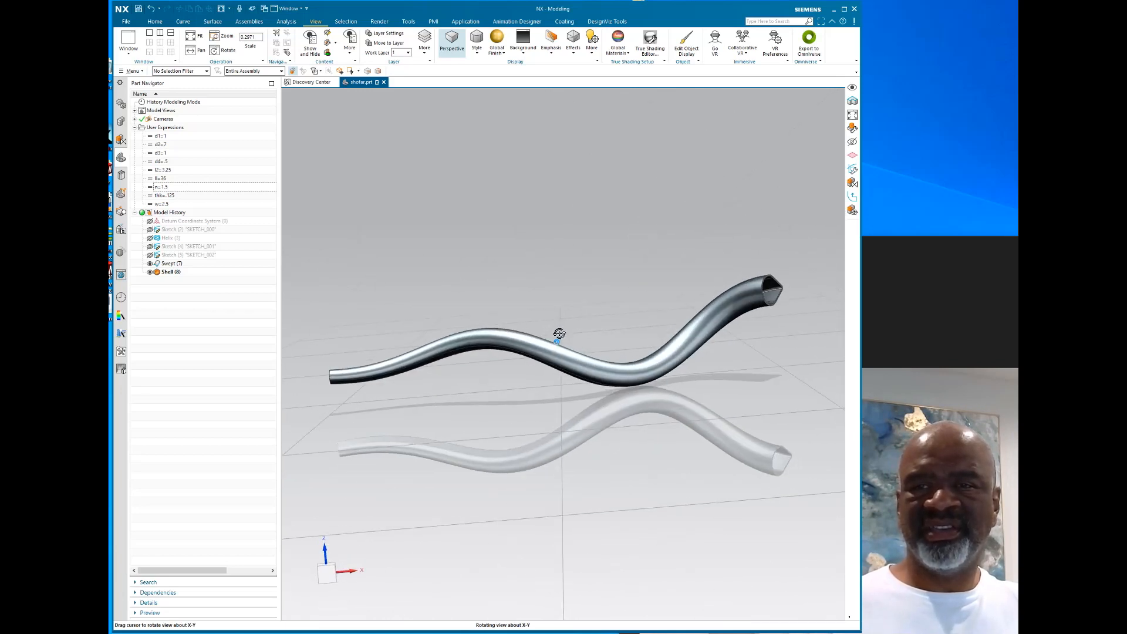
Set the user expression n to 3 and check the horn's coils from another side
left_click(171, 186)
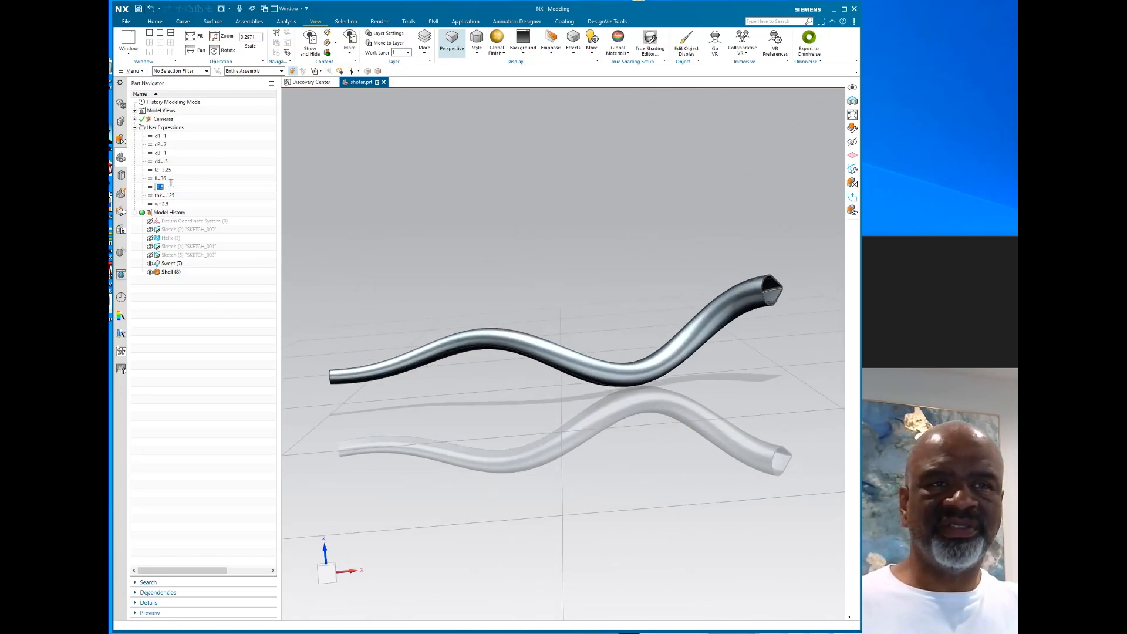
type("3")
key("Return")
mouse_move(591, 435)
middle_mouse_down()
mouse_move(621, 397)
mouse_move(495, 399)
mouse_move(465, 322)
mouse_move(516, 353)
mouse_move(551, 407)
mouse_move(523, 398)
mouse_move(510, 366)
middle_mouse_up()
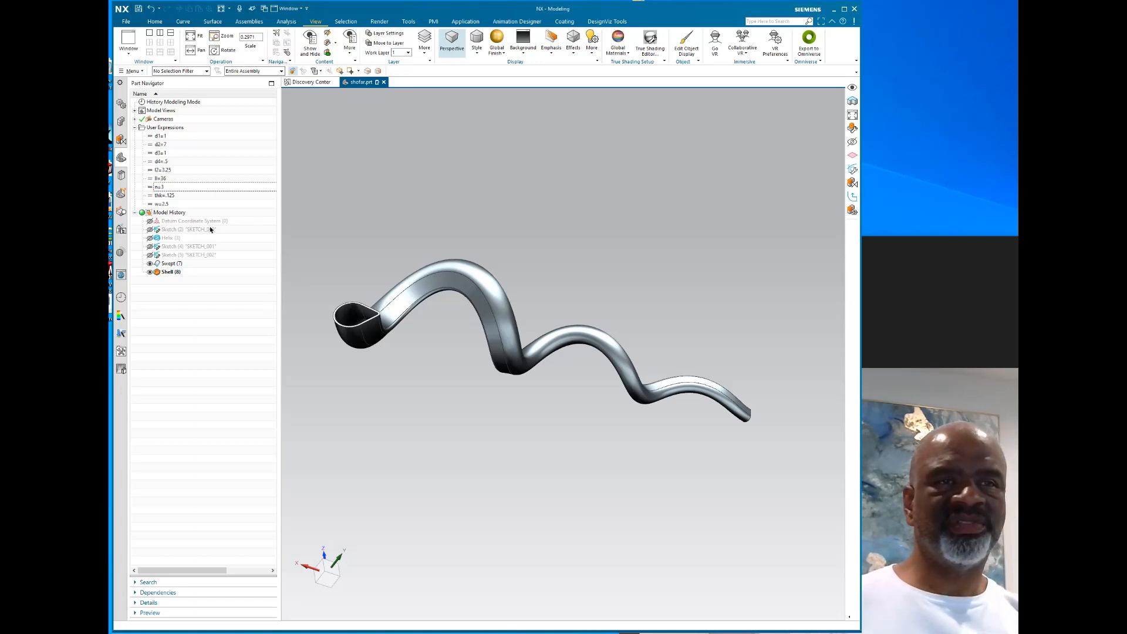
Set the user expression w to 3 and inspect the updated horn at its wide opening and along its length
double_click(173, 203)
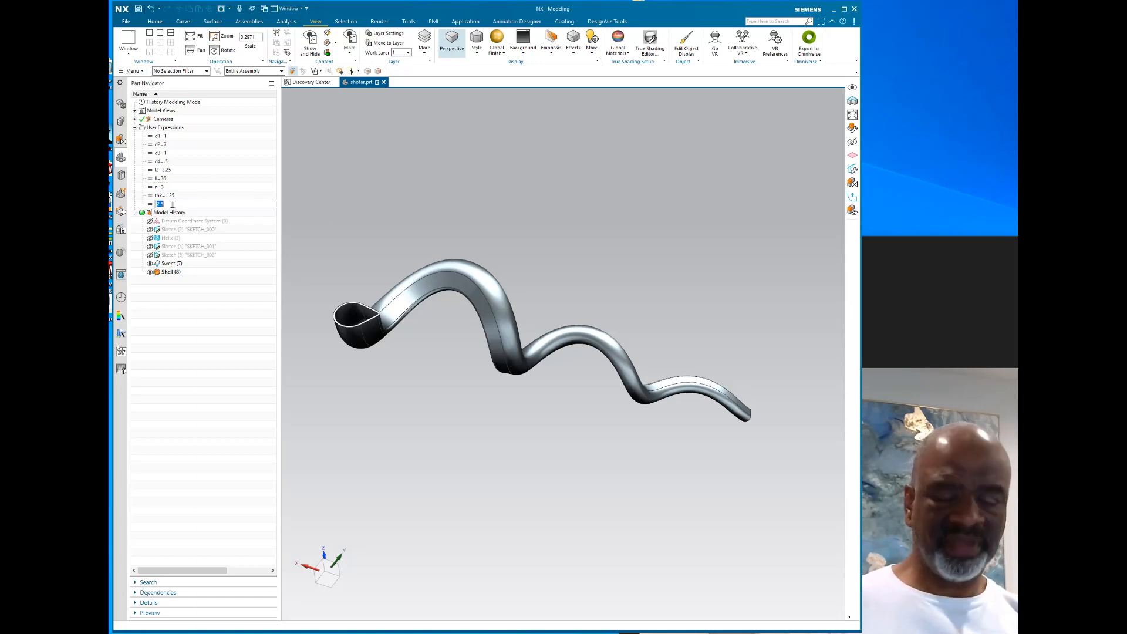
key("Return")
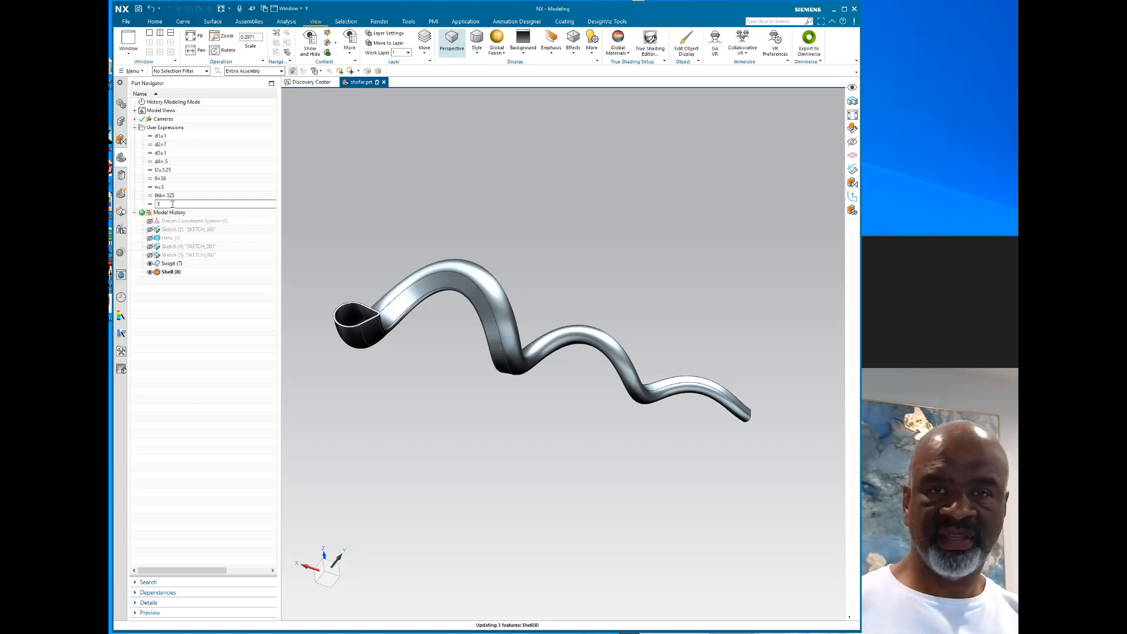
scroll(352, 305, "up", 4)
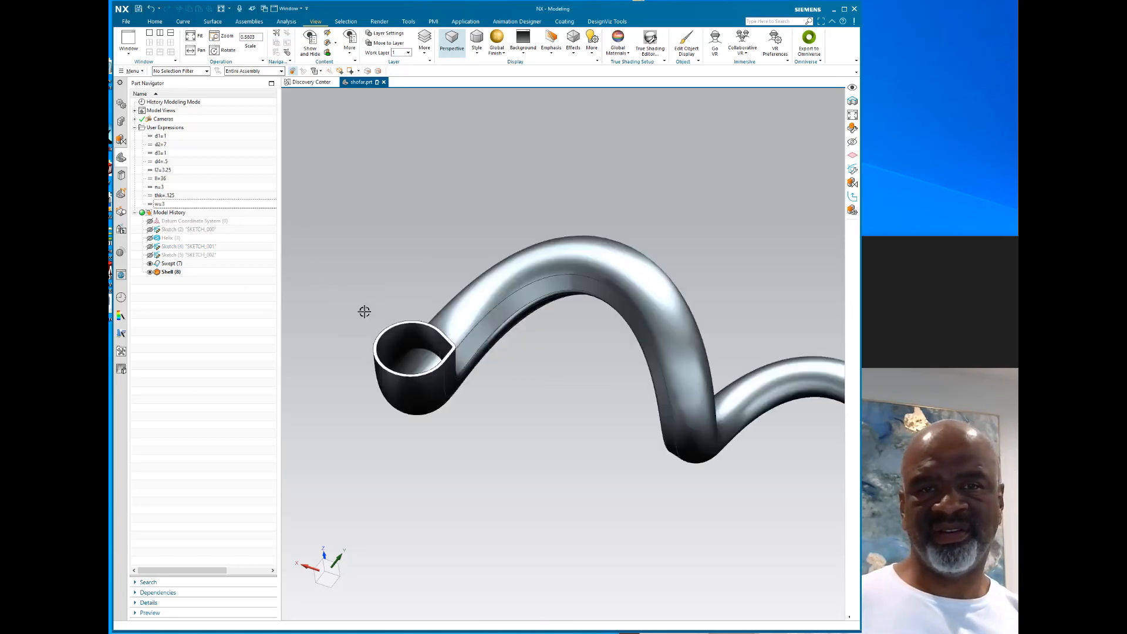
scroll(387, 305, "down", 2)
middle_click_drag(506, 276, 316, 258)
middle_click_drag(580, 272, 507, 278, "shift")
scroll(514, 276, "down", 1)
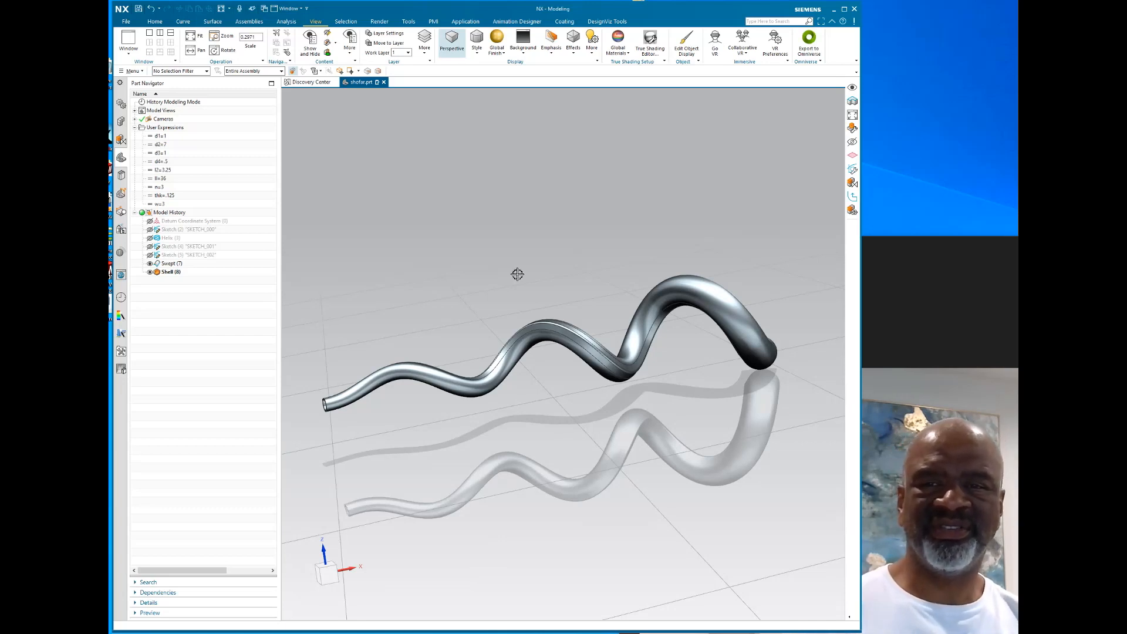
mouse_move(558, 262)
middle_mouse_down()
mouse_move(584, 241)
mouse_move(539, 266)
mouse_move(551, 266)
middle_mouse_up()
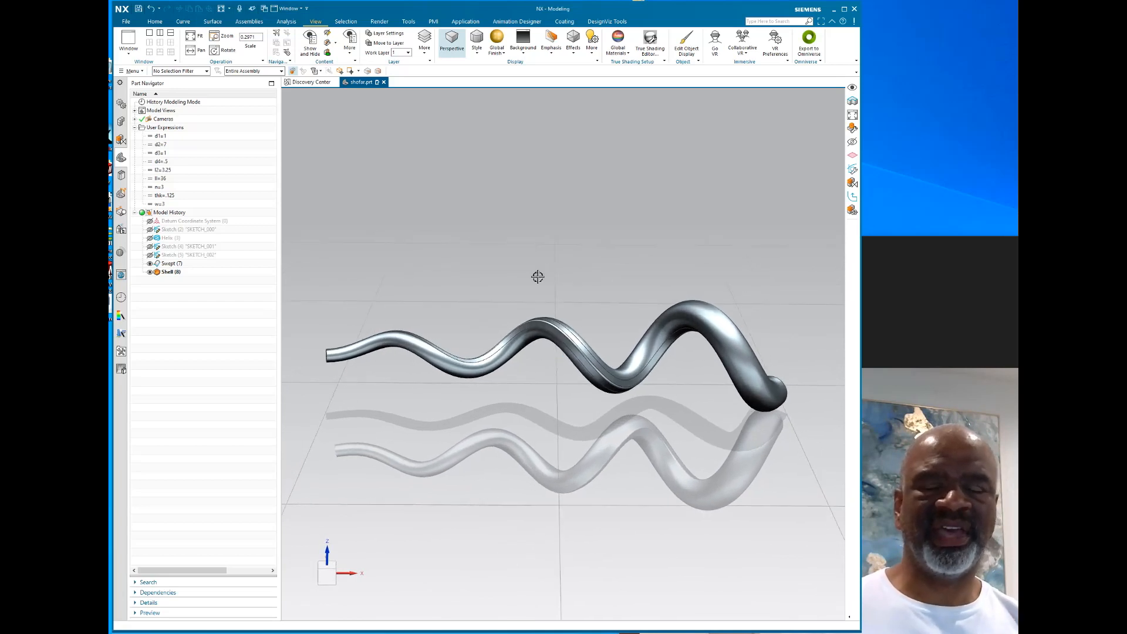